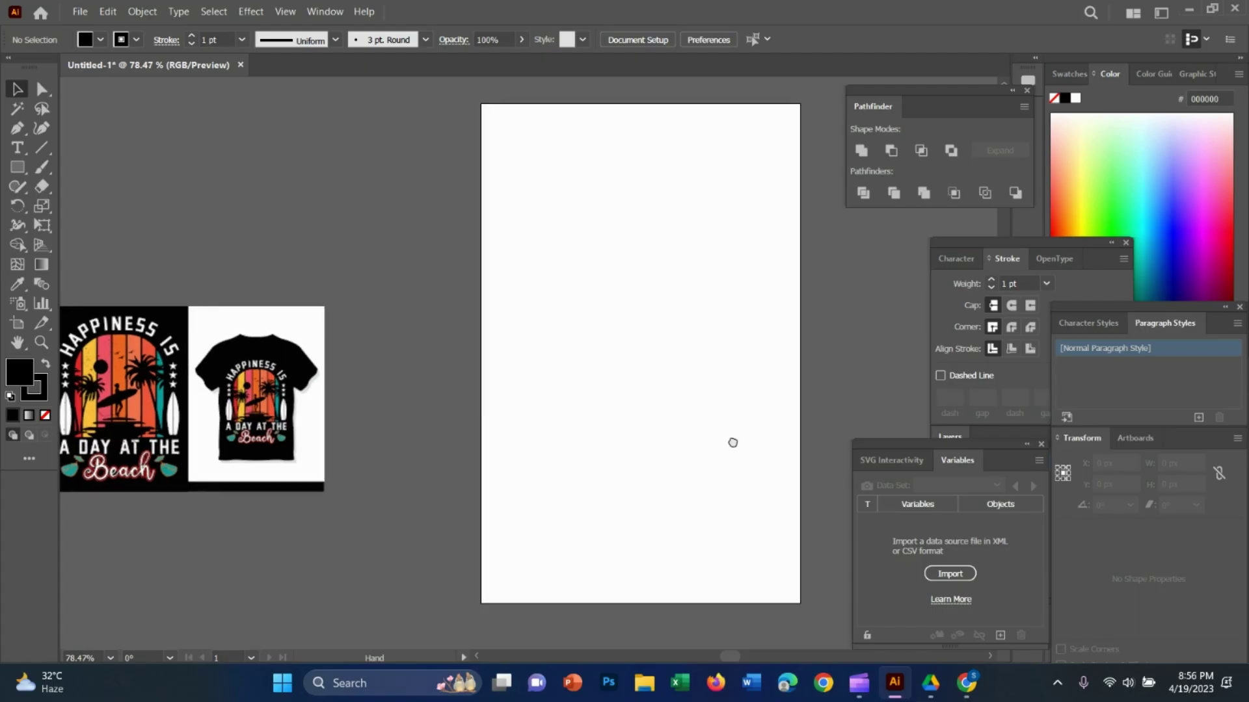
Zoom in on the reference T-shirt designs, then recentre the artboard in the view.
drag(131, 435, 153, 418)
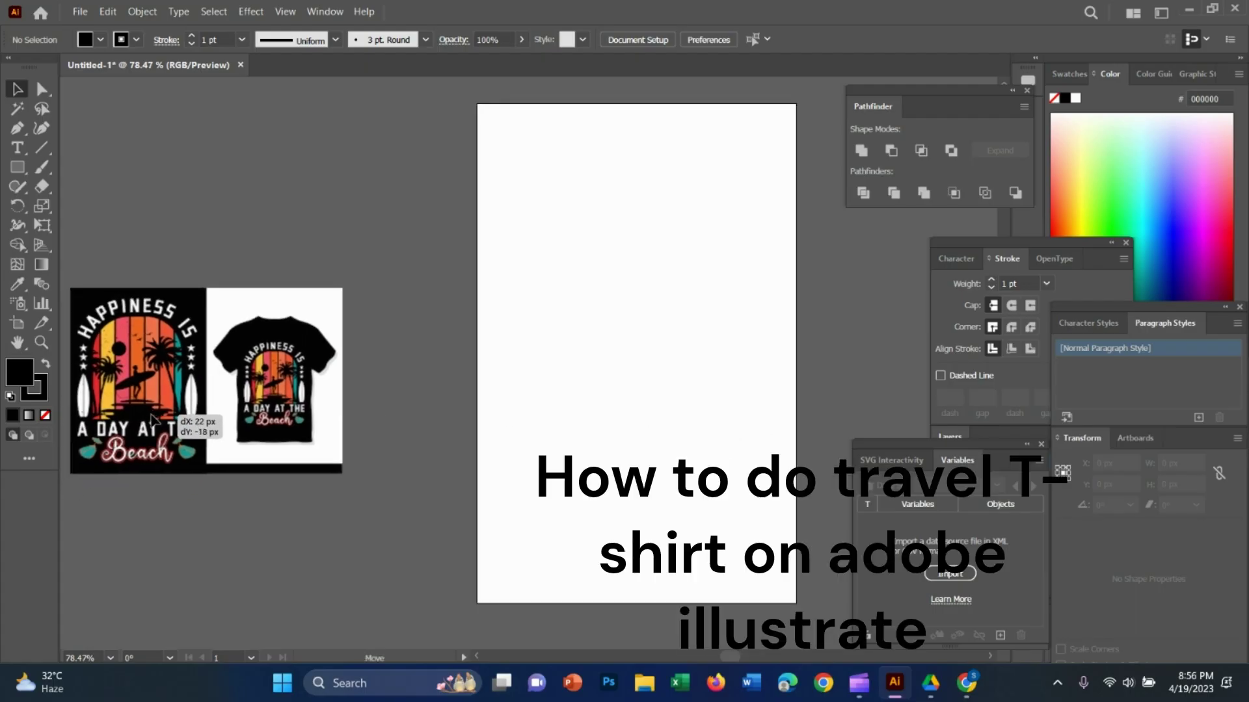
key(z)
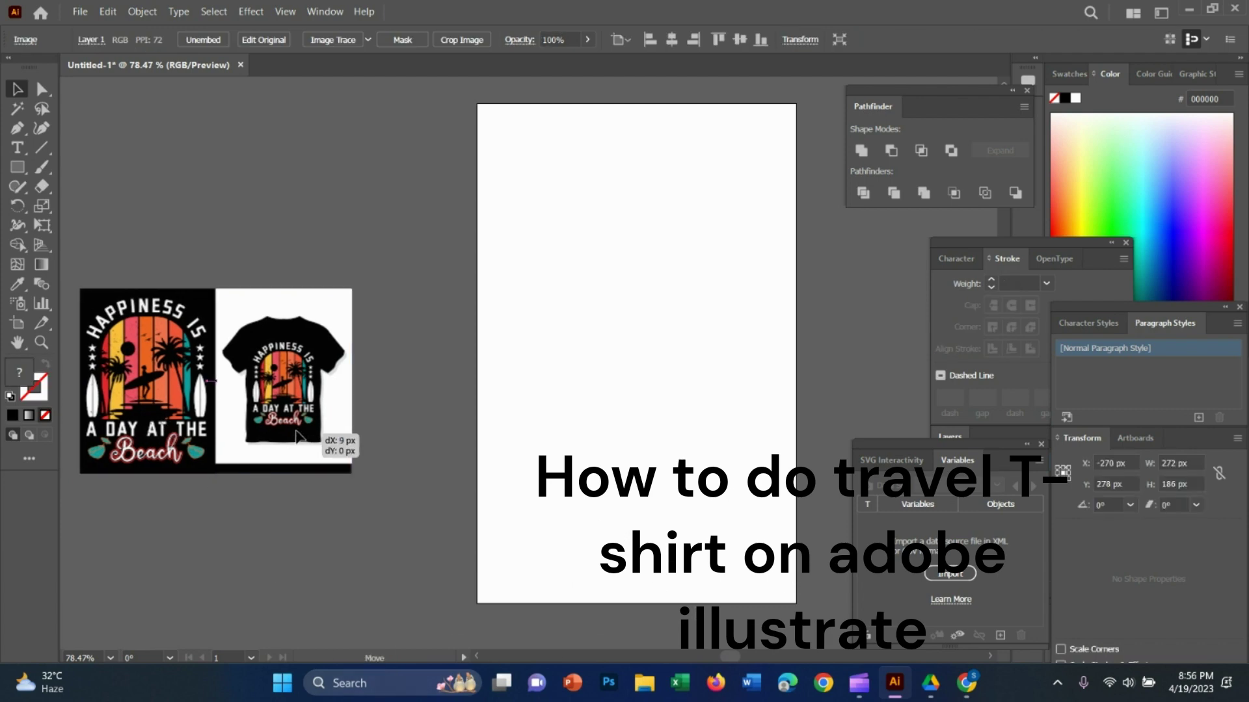
drag(273, 358, 302, 366)
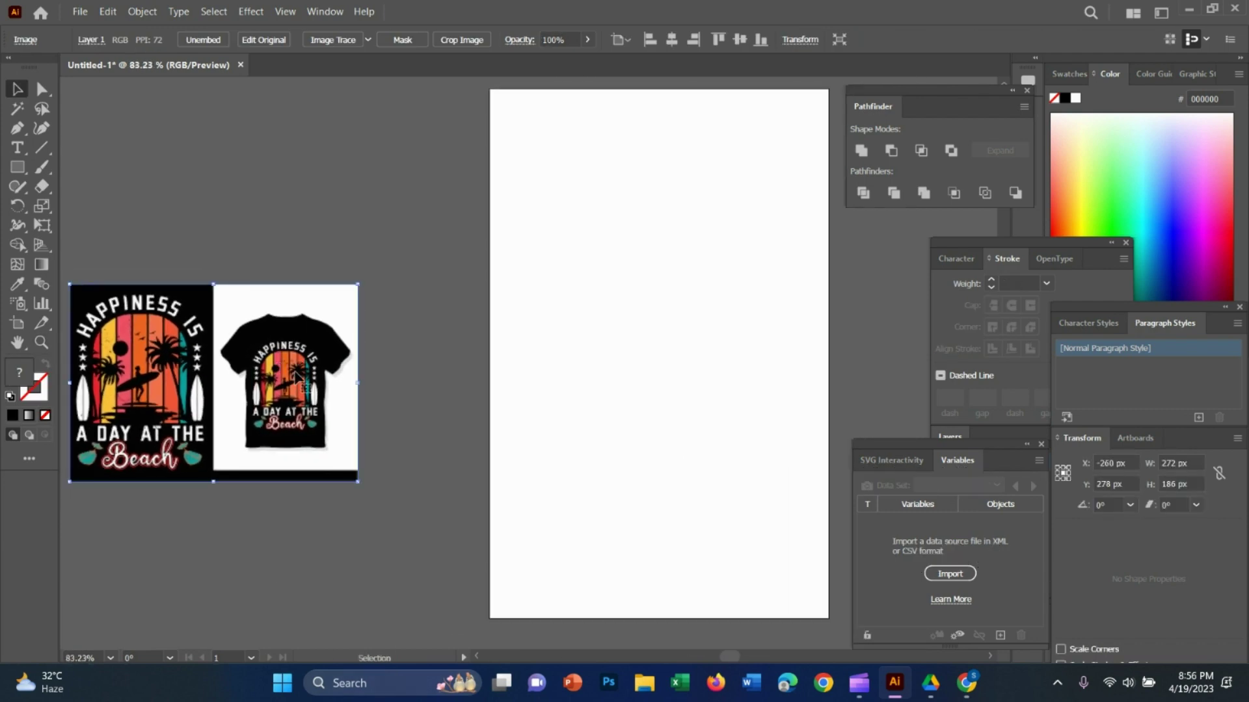
drag(328, 420, 330, 417)
alt+click(576, 413)
key(v)
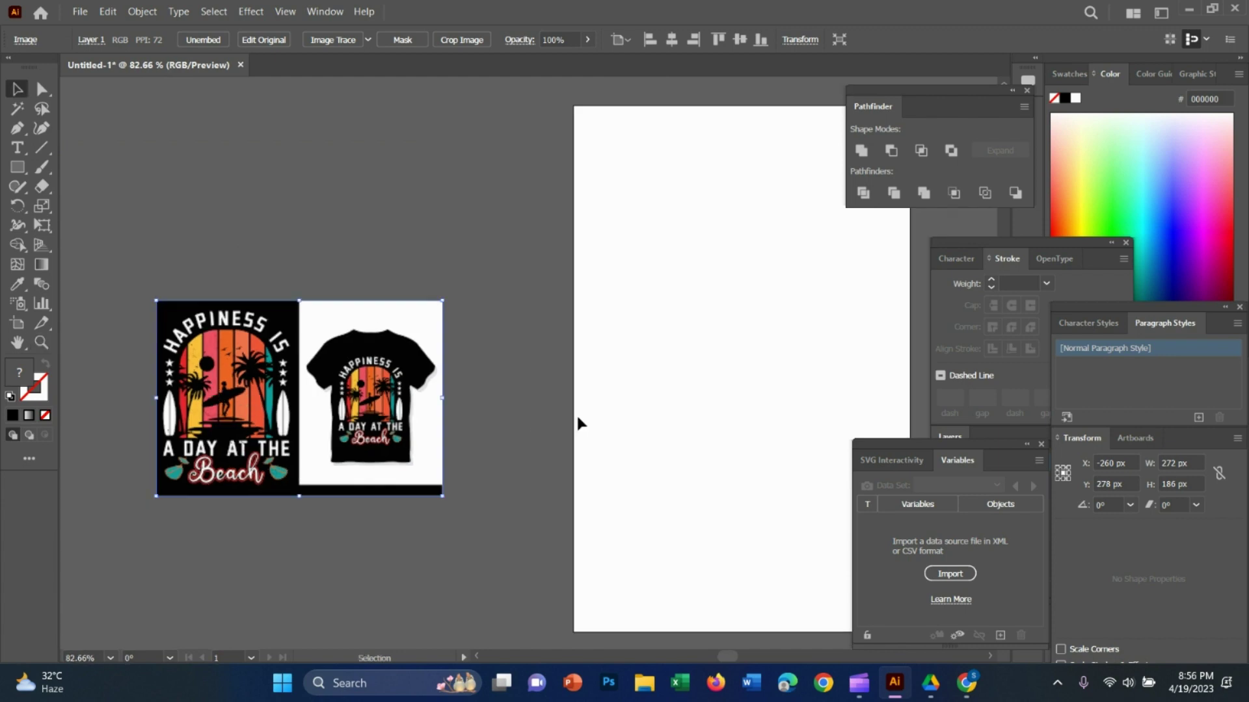
drag(575, 412, 401, 372)
Draw a black 218 × 254 px rectangle across the artboard centre.
click(17, 168)
scroll(376, 275, up, 2)
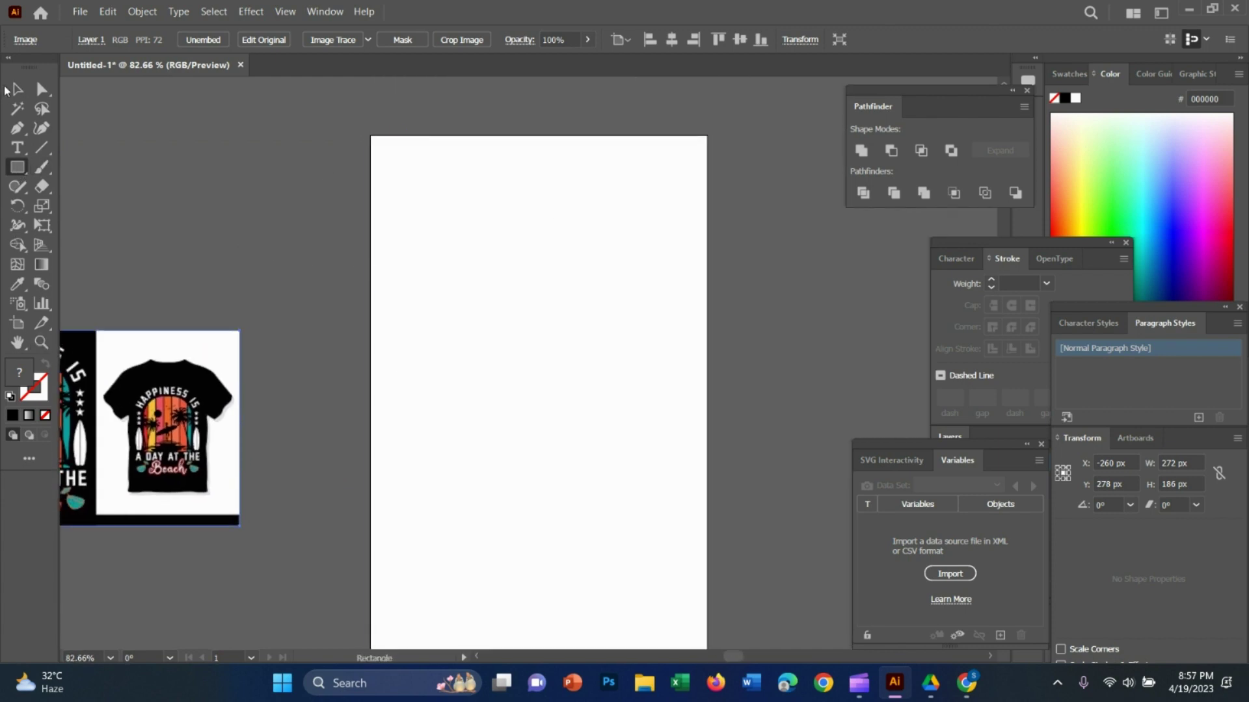
drag(234, 481, 258, 446)
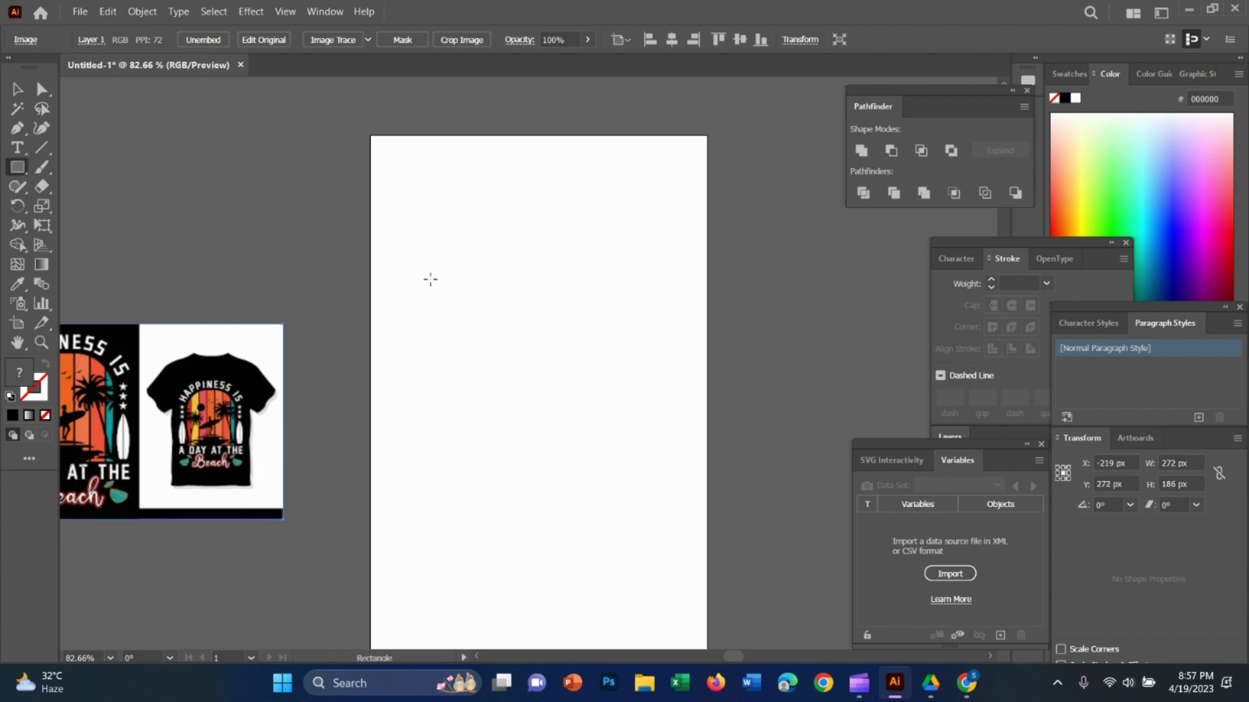
mouse_move(430, 279)
mouse_down()
mouse_move(610, 466)
mouse_move(660, 546)
mouse_up()
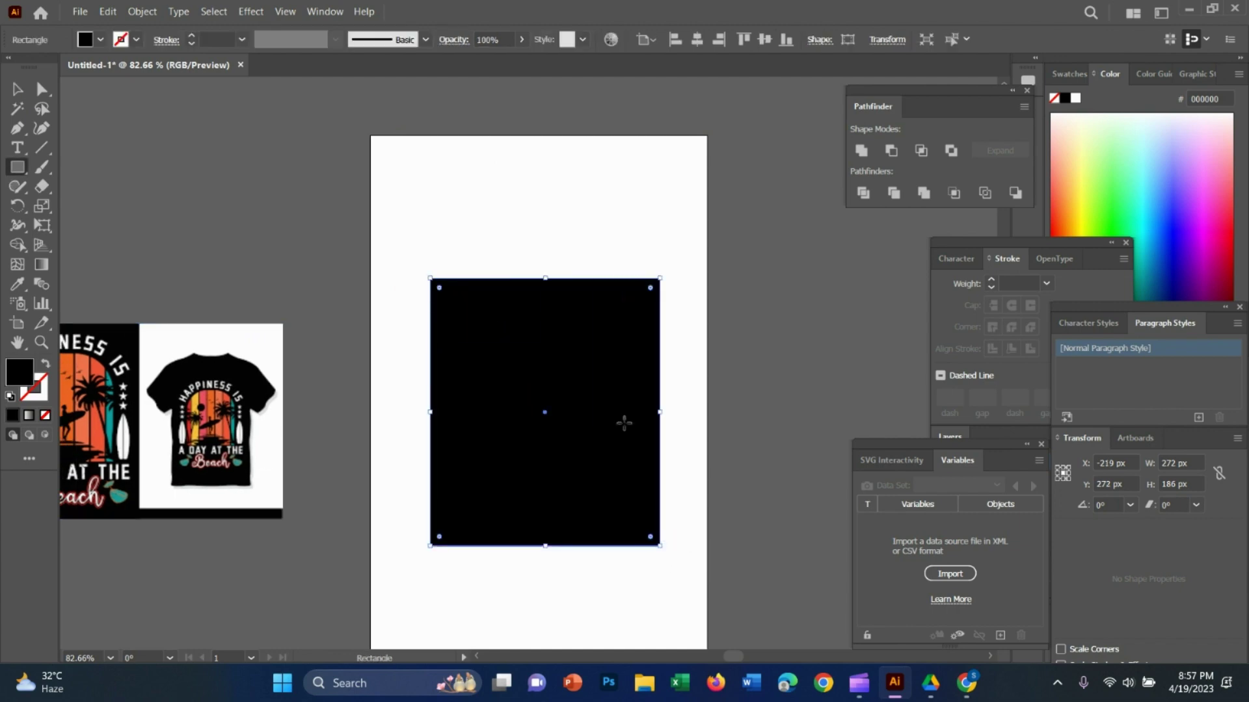
key(z)
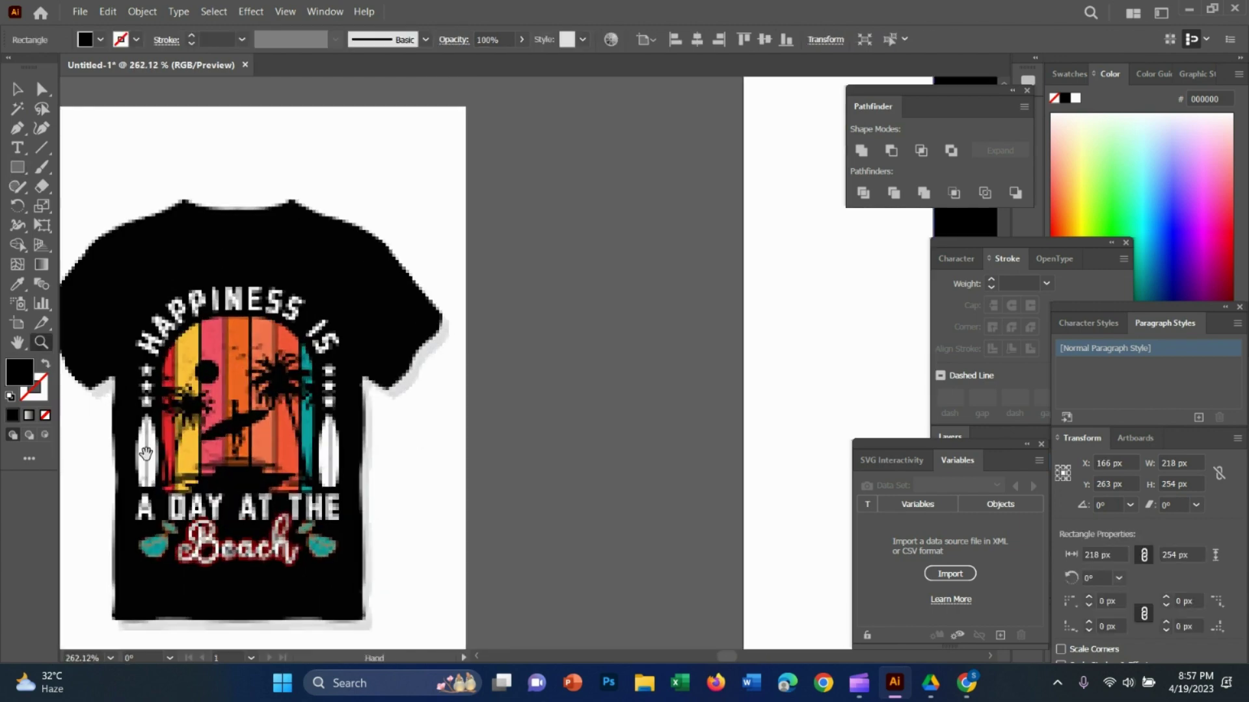
drag(211, 422, 223, 282)
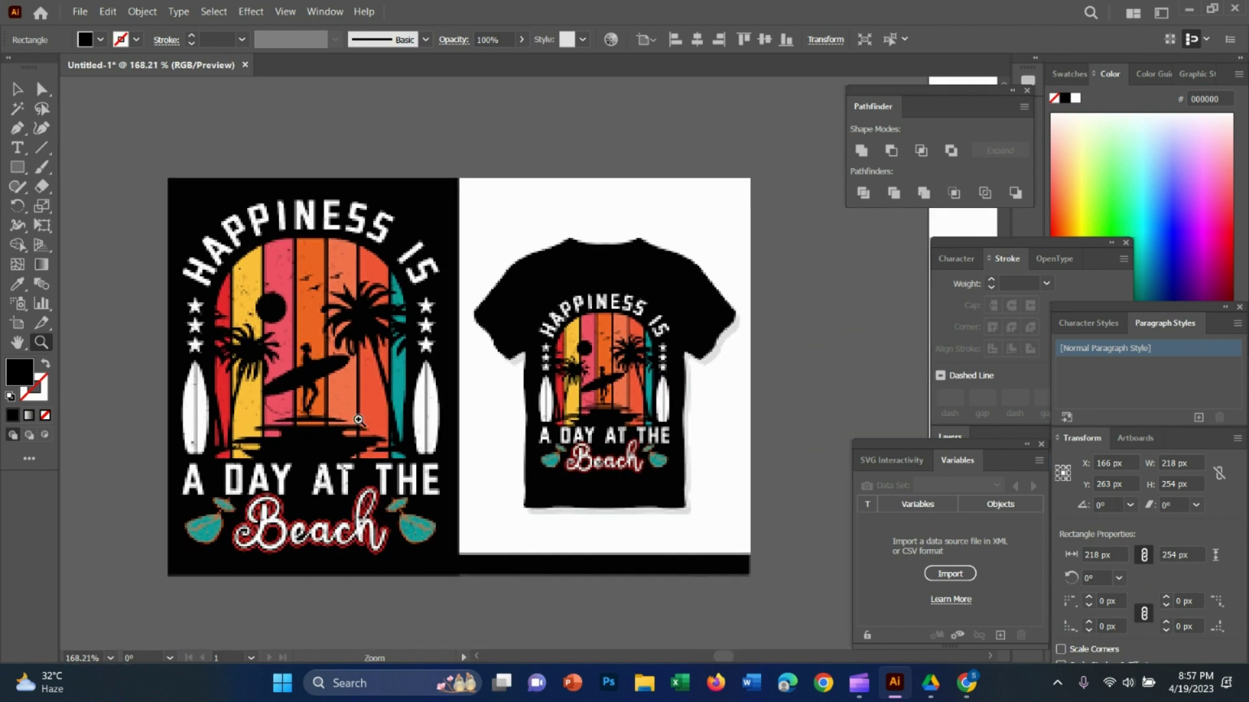
key(ctrl+0)
key(v)
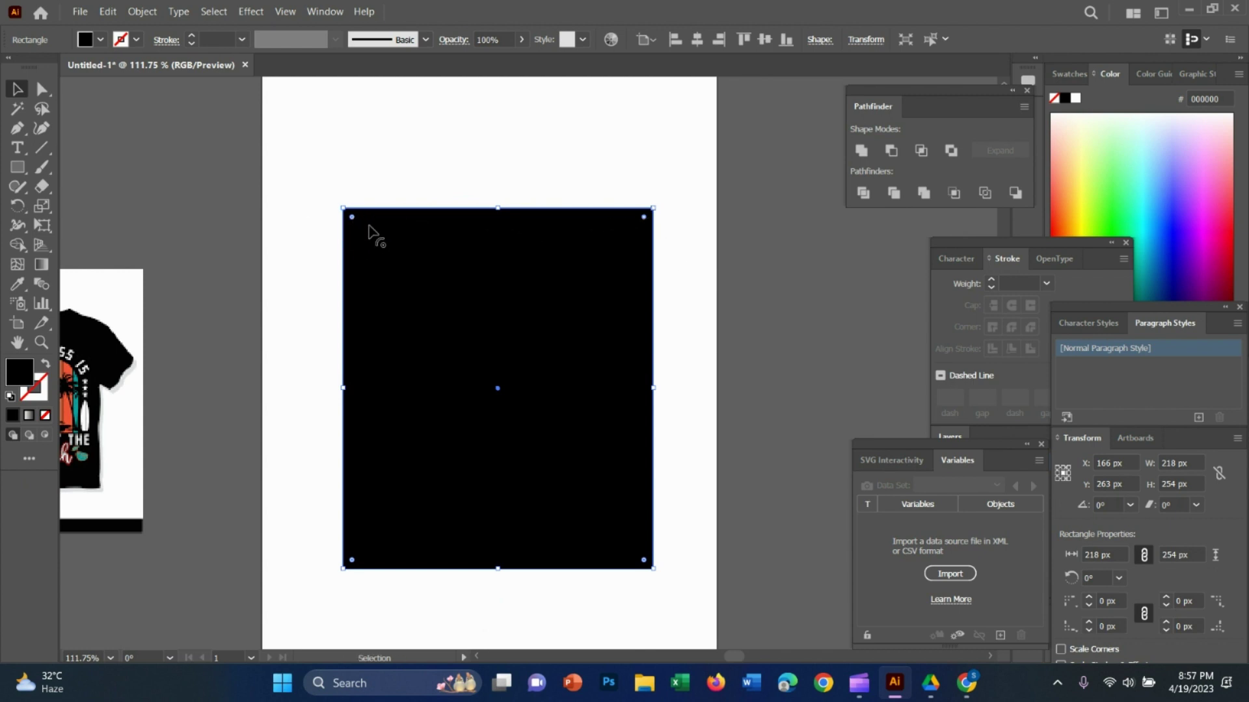
Round only the rectangle's top two corners, to about 66 px.
drag(353, 217, 409, 275)
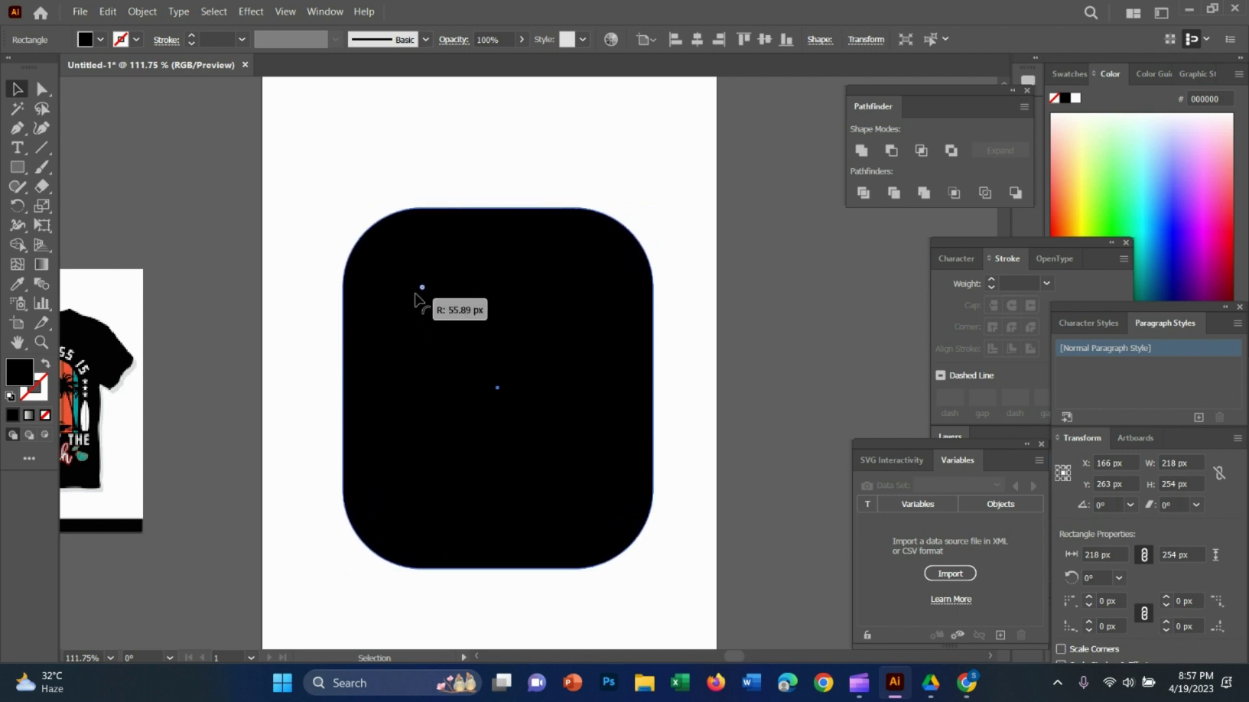
key(ctrl+z)
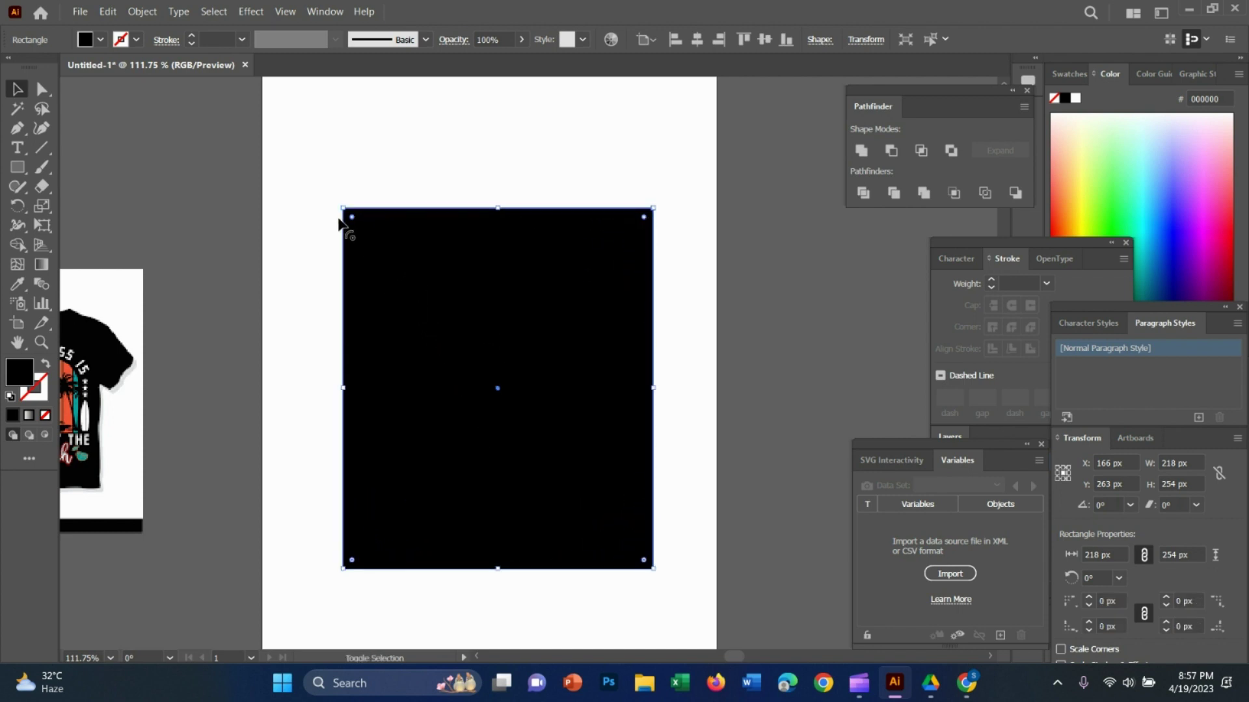
drag(352, 218, 430, 315)
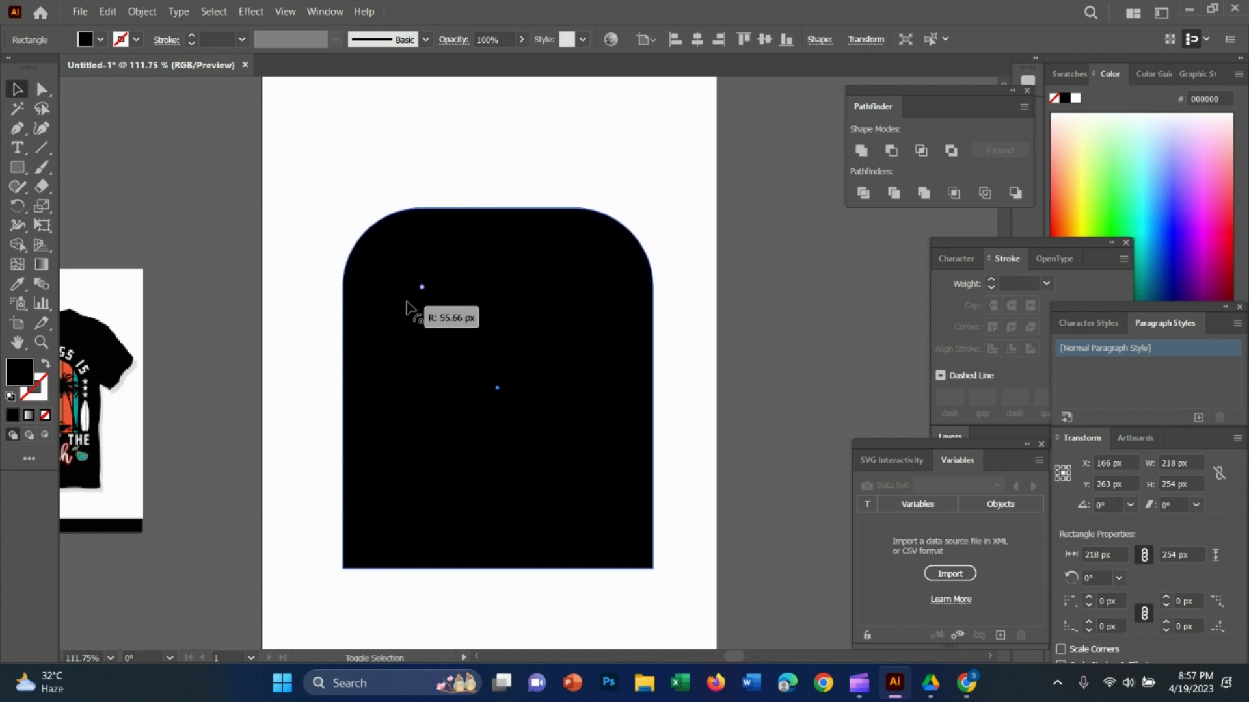
drag(427, 316, 417, 328)
Deepen the top corner radius to about 98 px for a full arch shape.
drag(258, 328, 465, 315)
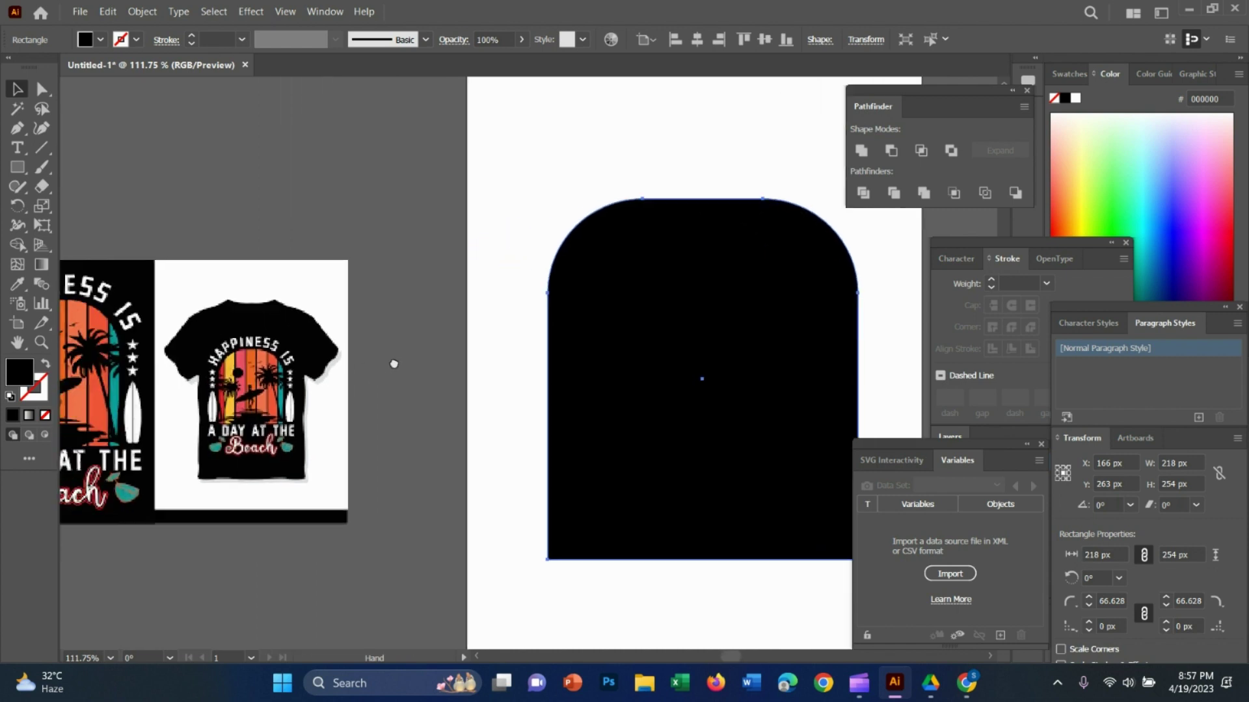
drag(394, 362, 357, 338)
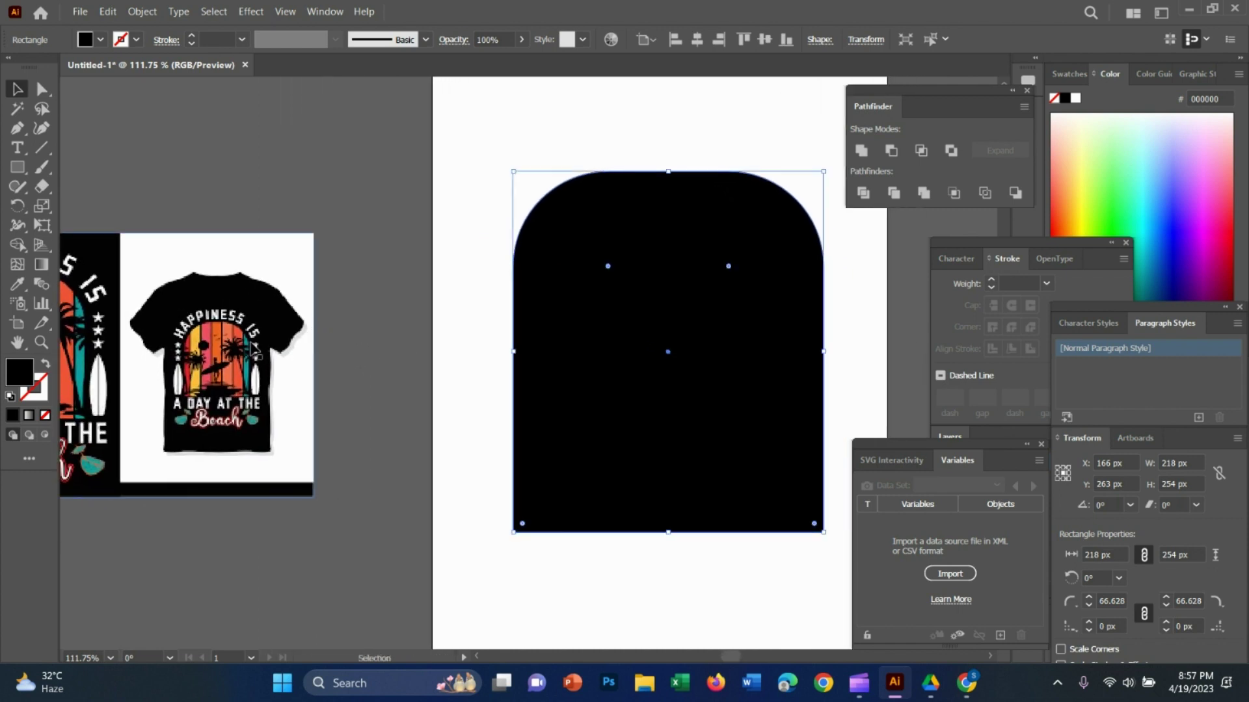
drag(254, 351, 441, 337)
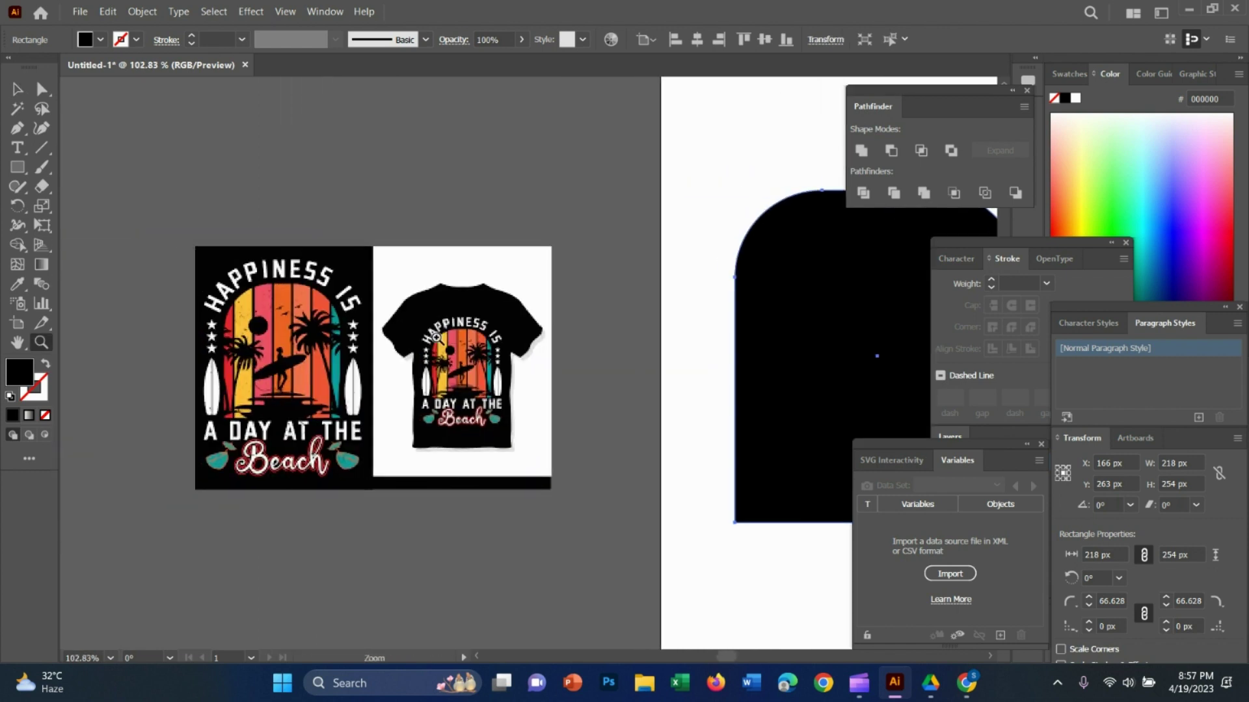
scroll(513, 343, right, 5)
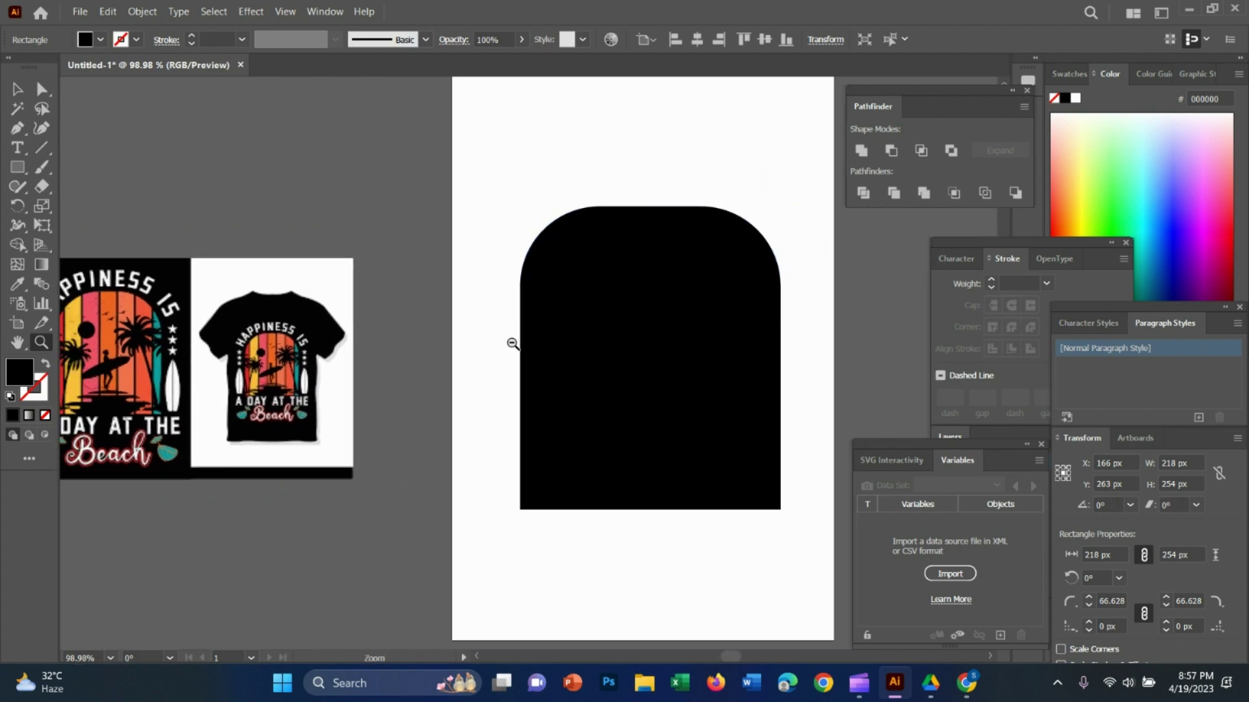
alt+click(513, 343)
drag(591, 292, 601, 324)
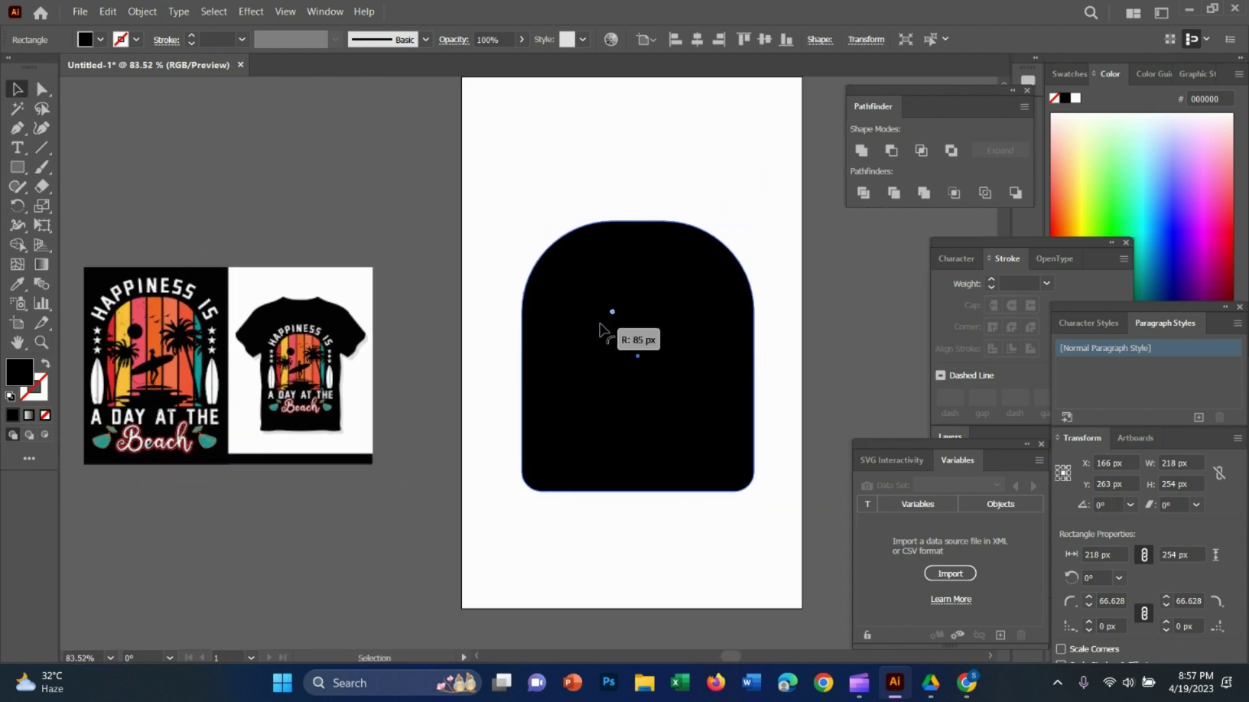
drag(599, 323, 591, 313)
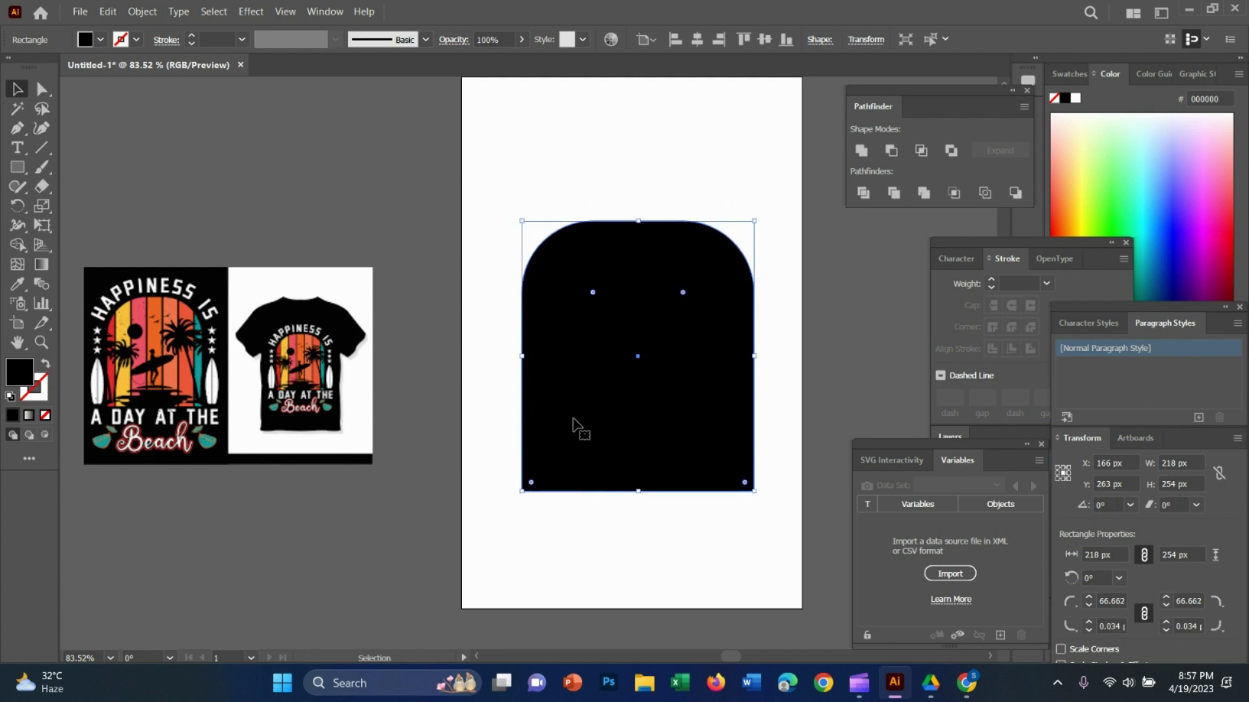
click(683, 293)
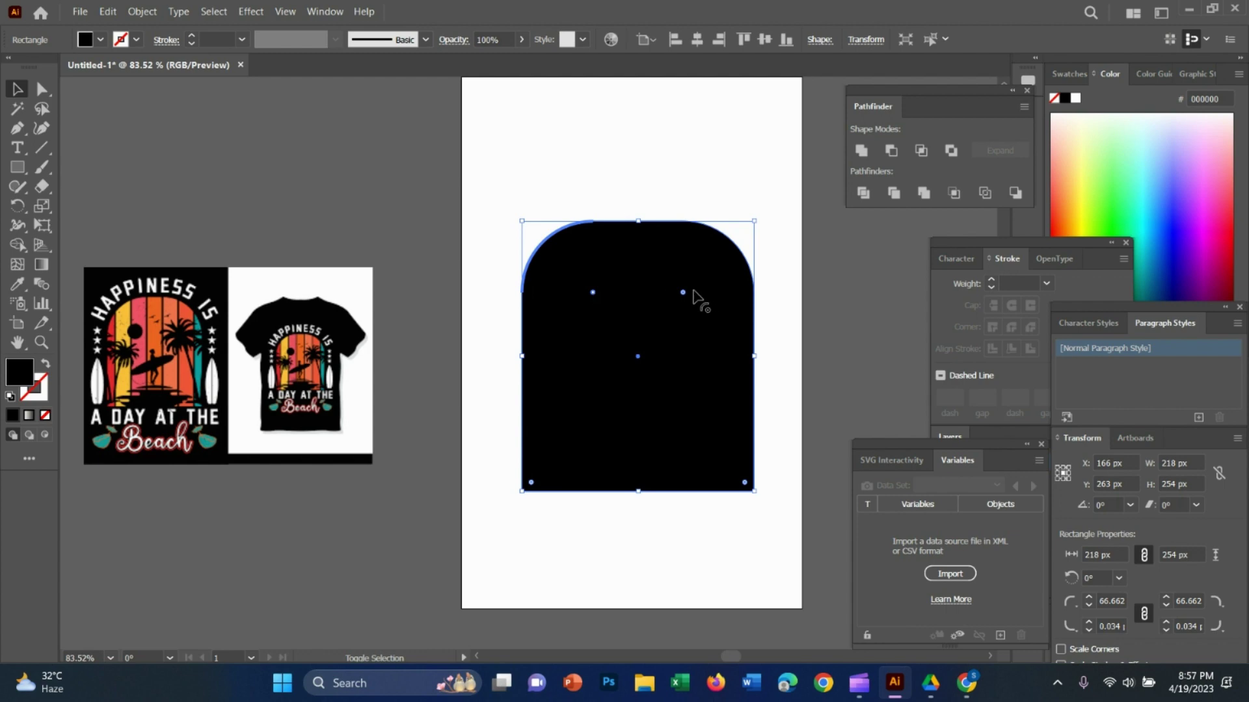
mouse_move(592, 293)
mouse_down()
mouse_move(617, 344)
mouse_move(638, 312)
mouse_move(635, 347)
mouse_move(623, 339)
mouse_up()
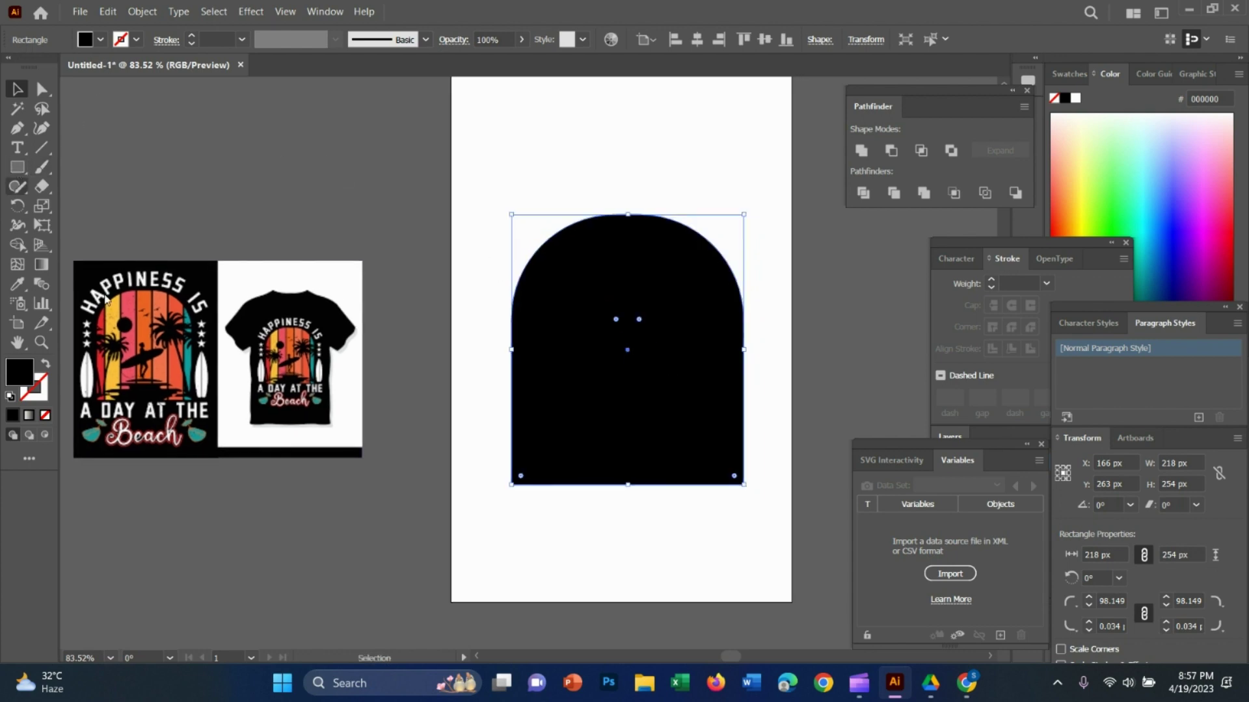
drag(179, 371, 227, 367)
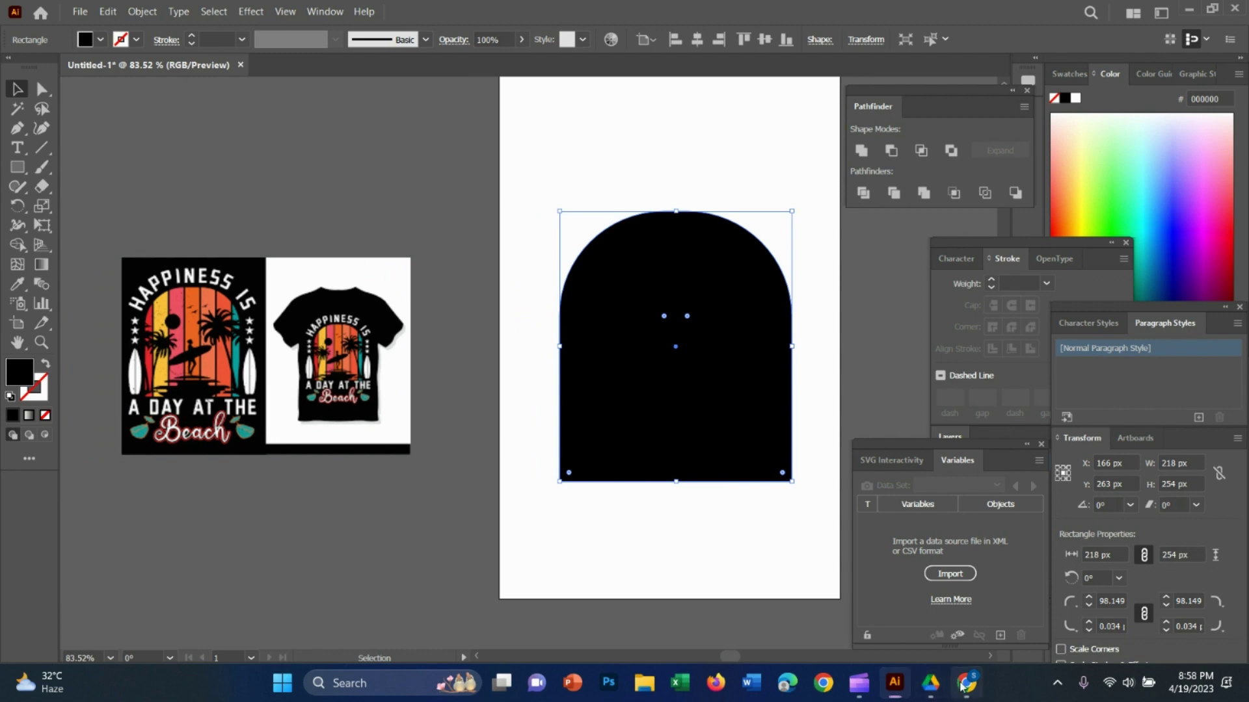
click(965, 683)
Search Google Images for 'sun with tree and man vector'.
click(215, 16)
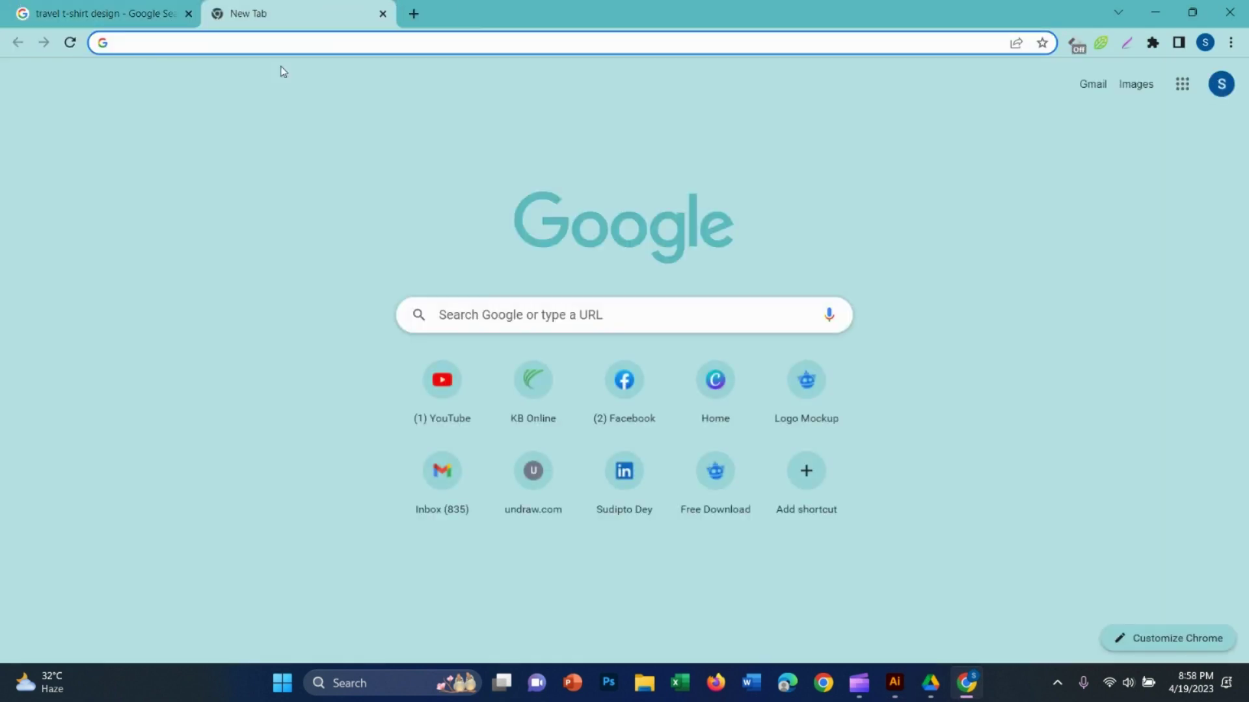
text(sun with t)
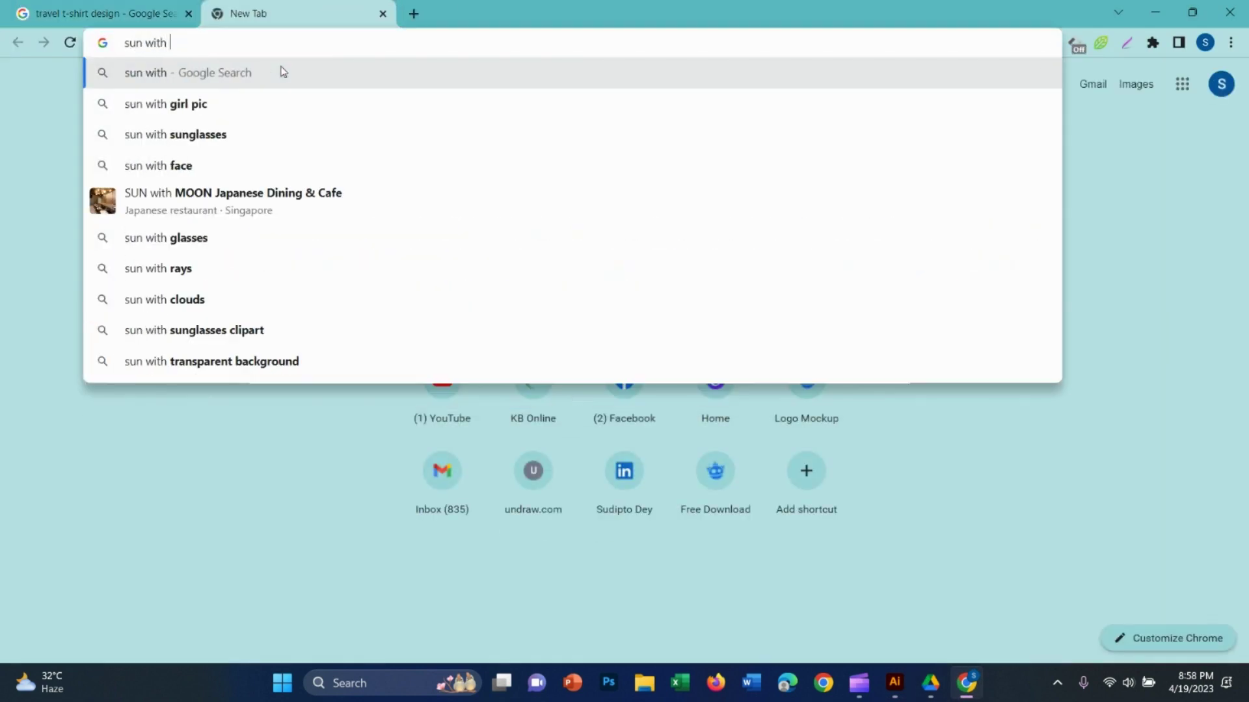
text(ree and m)
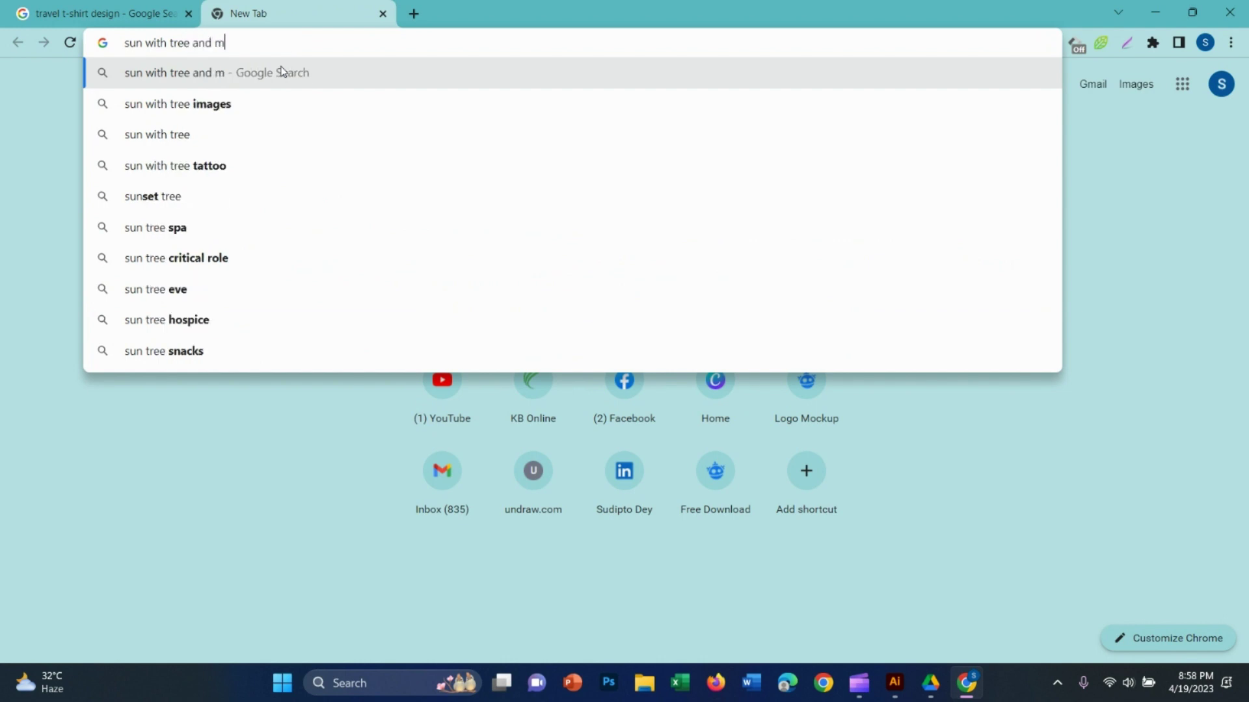
text(an vector)
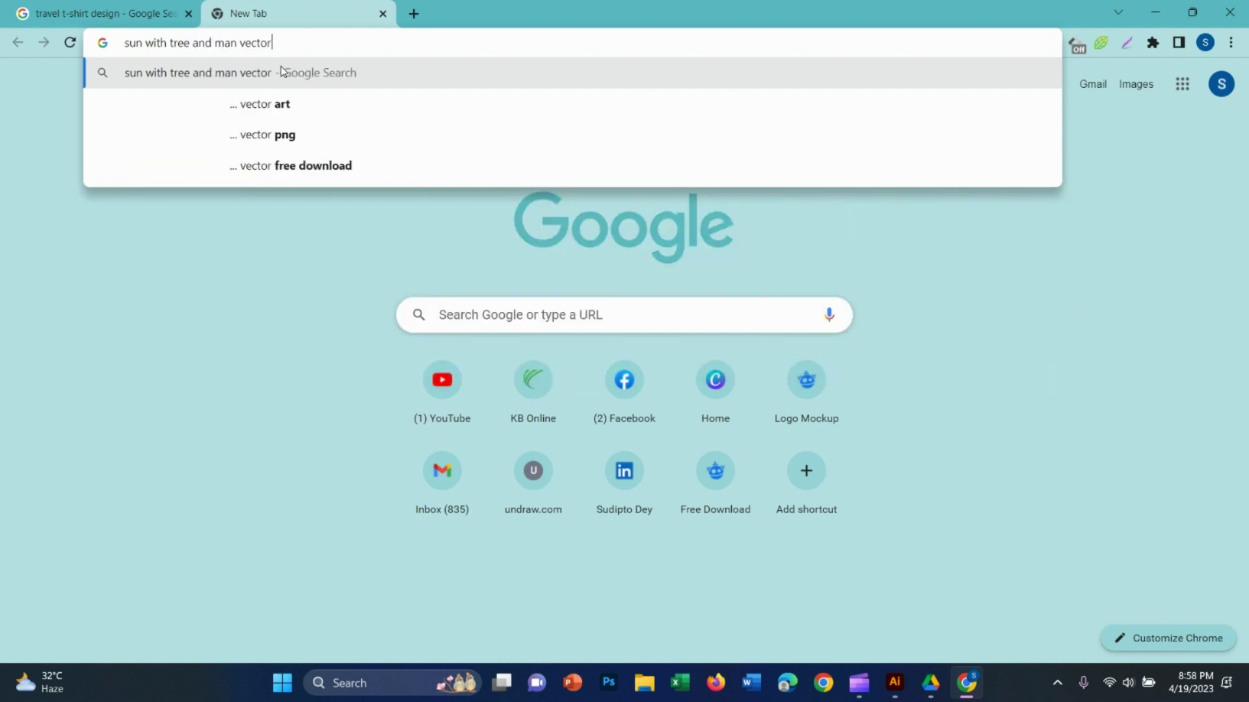
key(Return)
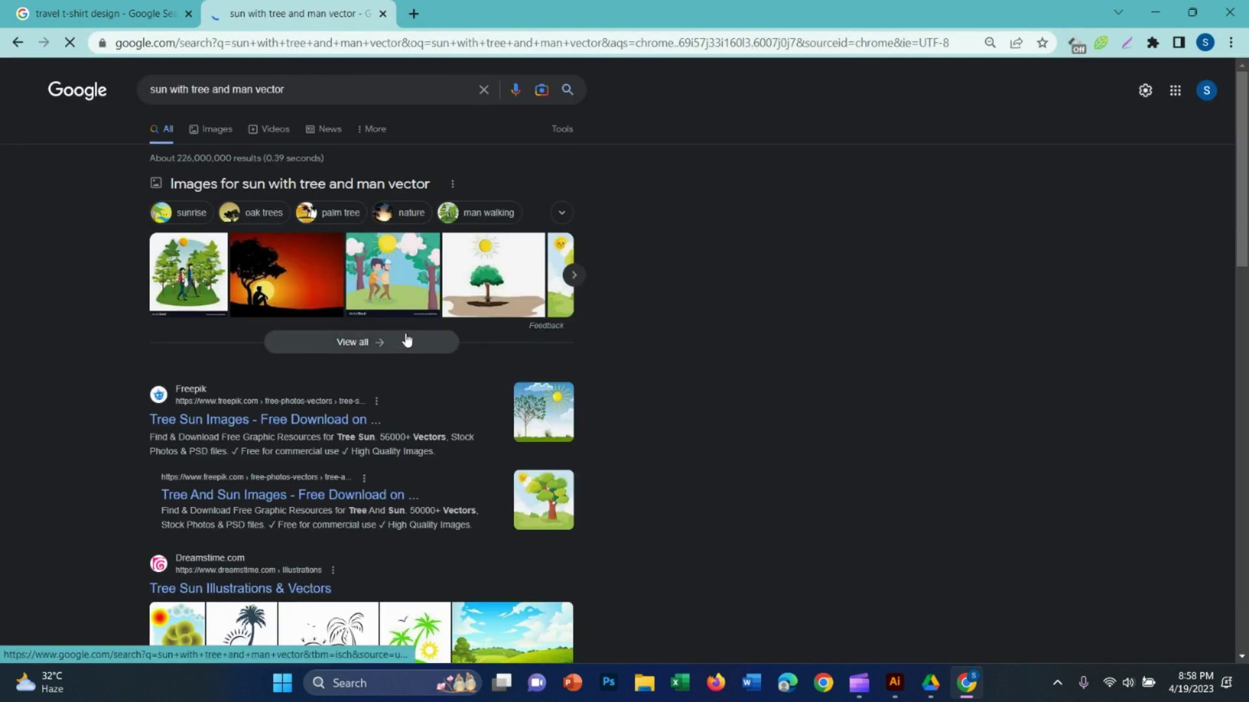
click(407, 340)
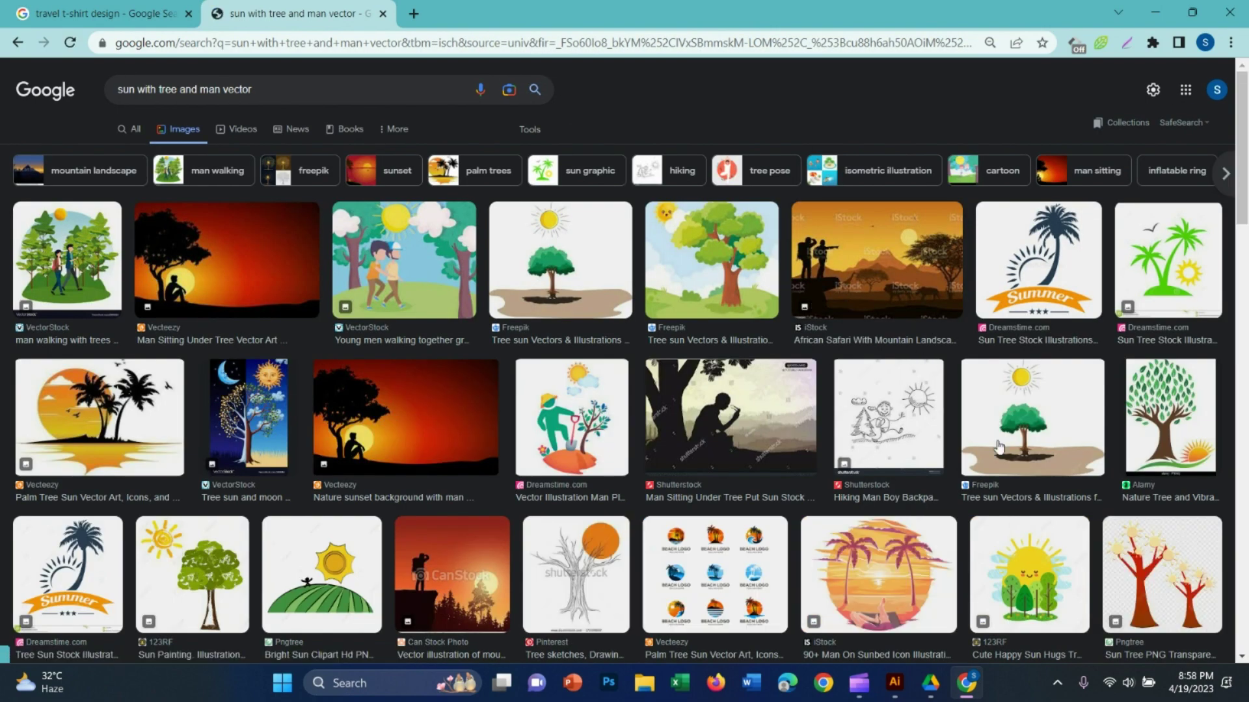
Browse the results, previewing palm-tree sunset, surfing, bungee and palm-tree-with-birds images.
scroll(966, 538, down, 2)
scroll(552, 378, down, 4)
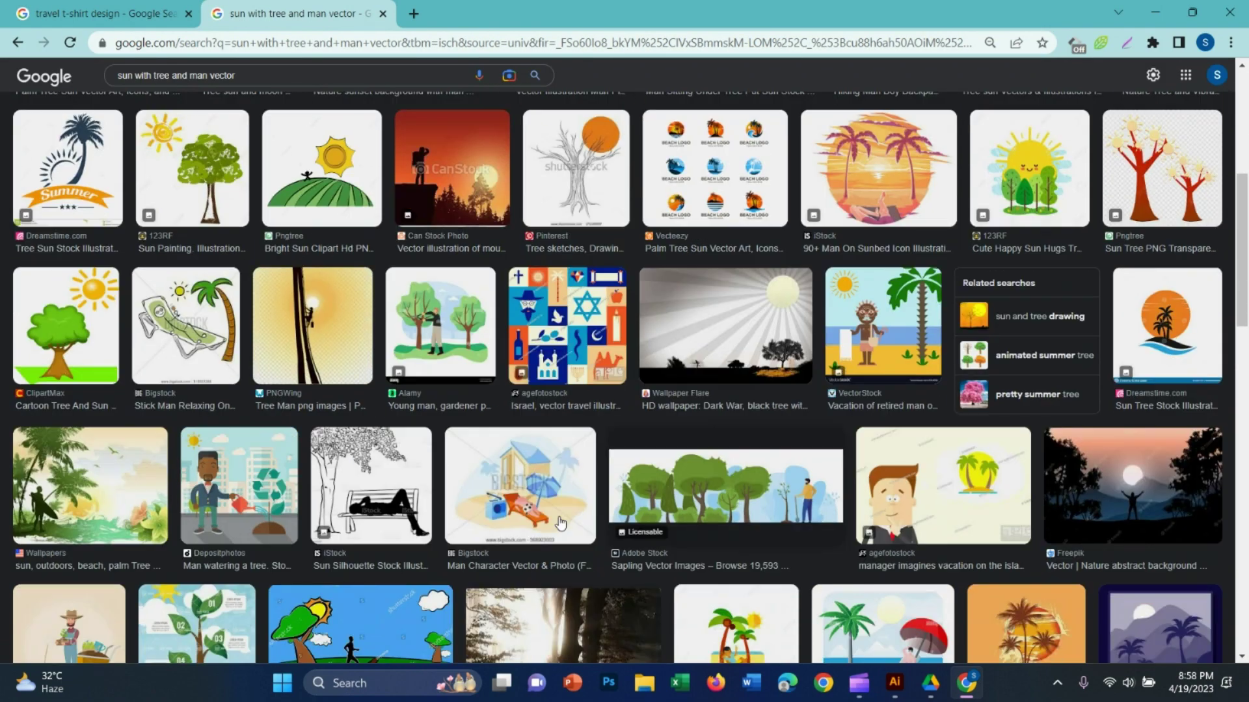
scroll(552, 379, up, 1)
click(878, 240)
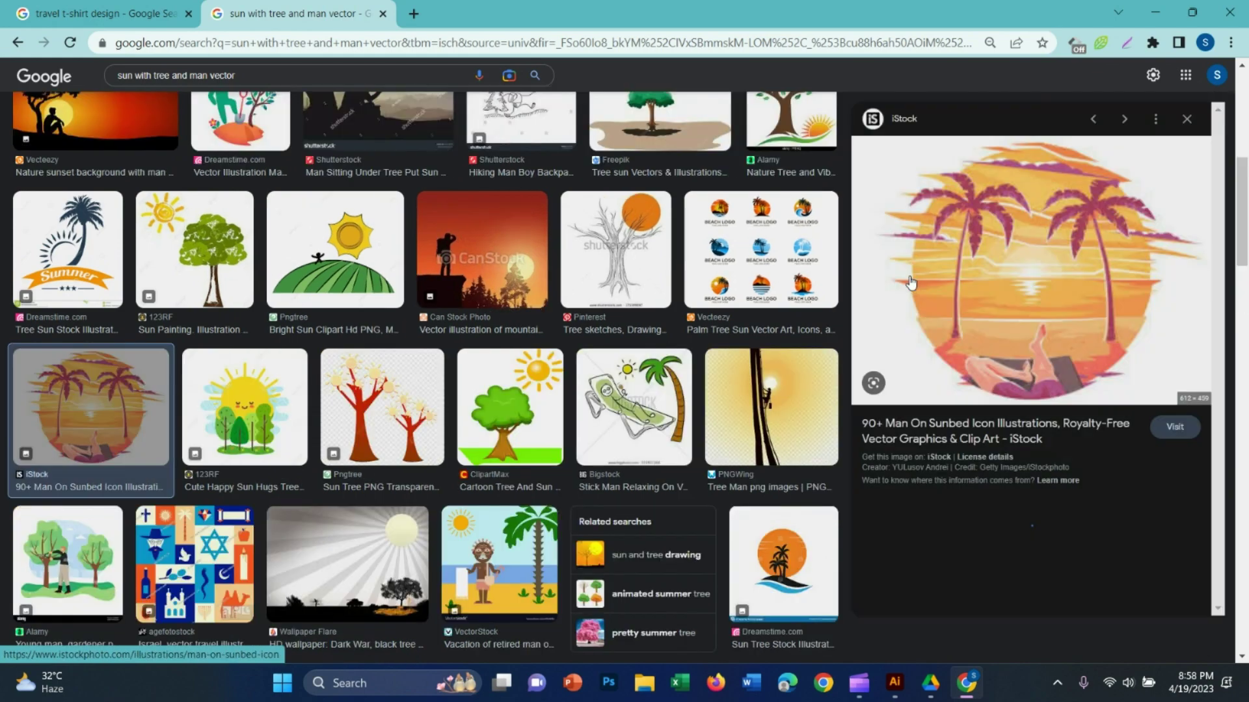
scroll(650, 325, down, 6)
scroll(457, 263, down, 3)
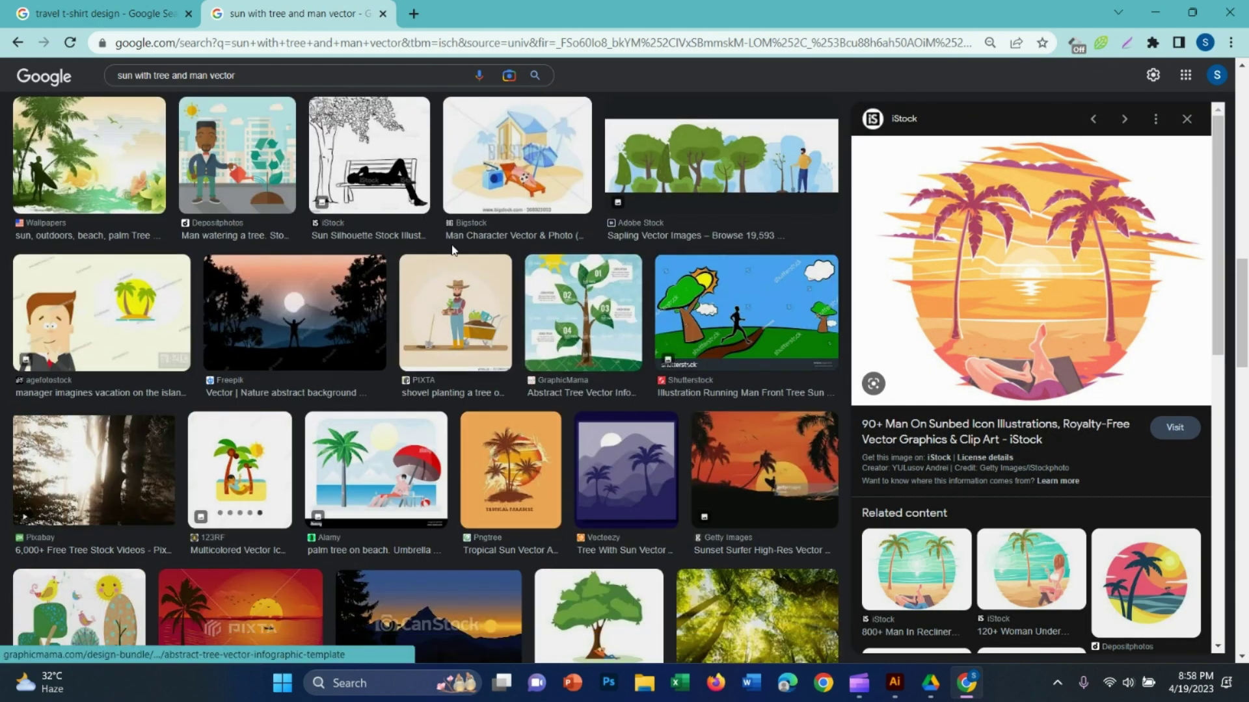
scroll(457, 262, down, 1)
scroll(619, 442, down, 6)
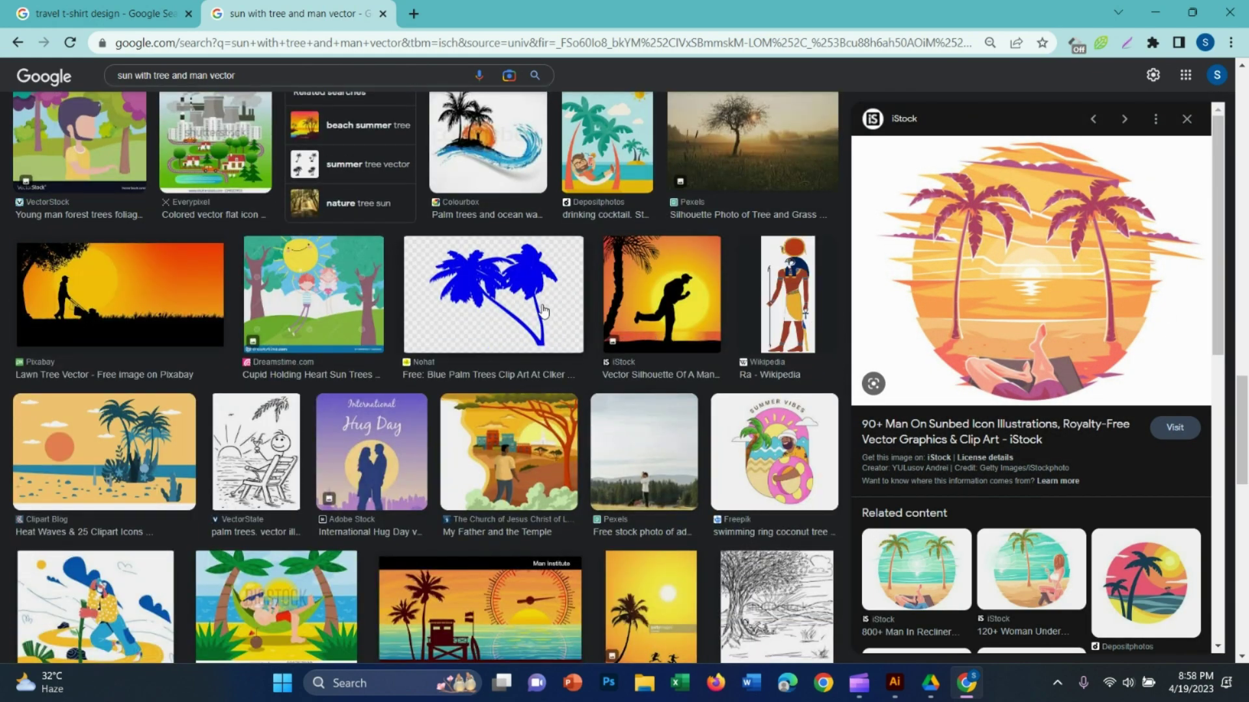
scroll(544, 311, down, 2)
scroll(455, 419, down, 5)
scroll(417, 488, down, 4)
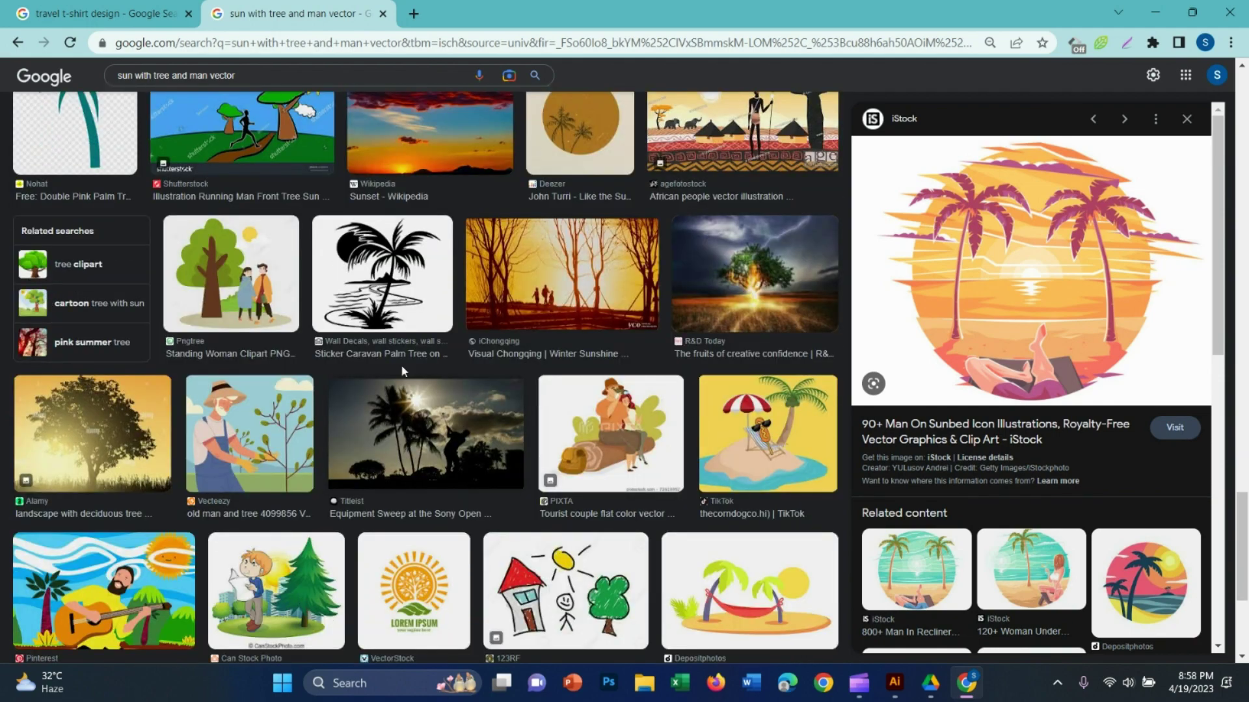
scroll(514, 475, down, 4)
scroll(532, 474, down, 5)
scroll(585, 325, up, 1)
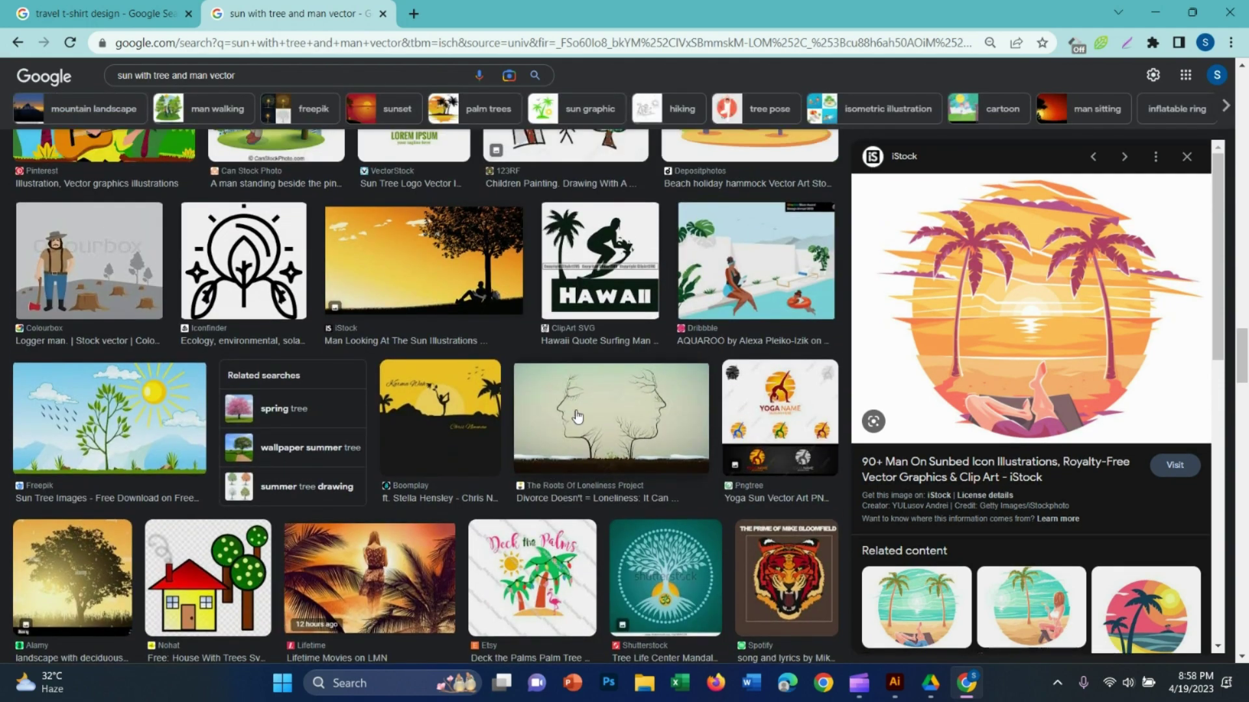
click(597, 278)
scroll(624, 351, down, 7)
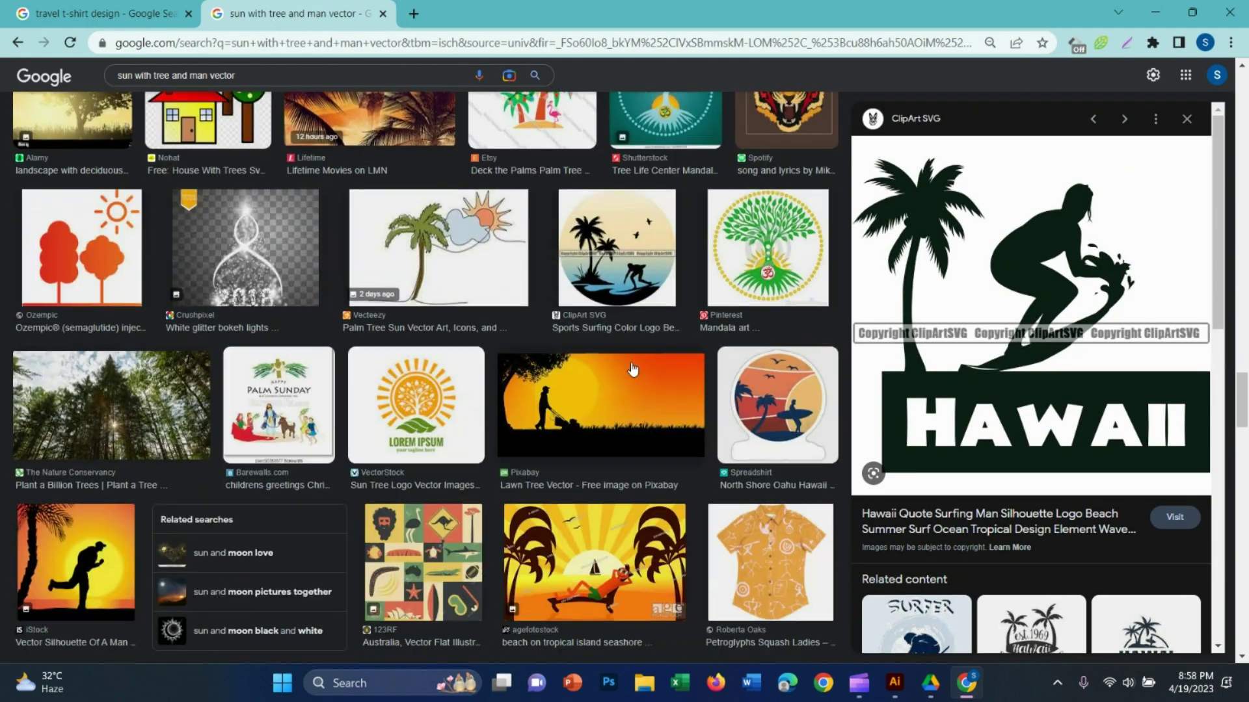
click(647, 285)
scroll(550, 468, down, 5)
scroll(416, 461, down, 2)
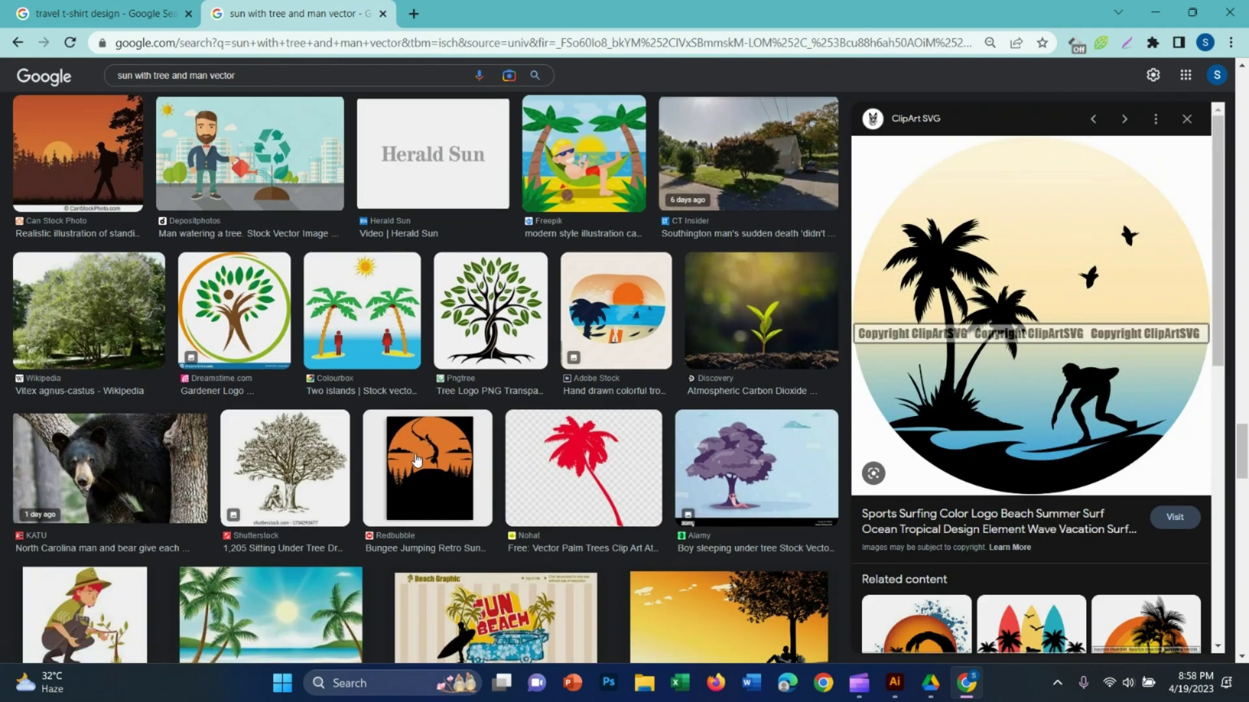
scroll(429, 416, down, 1)
click(429, 416)
scroll(520, 442, down, 4)
scroll(626, 474, down, 6)
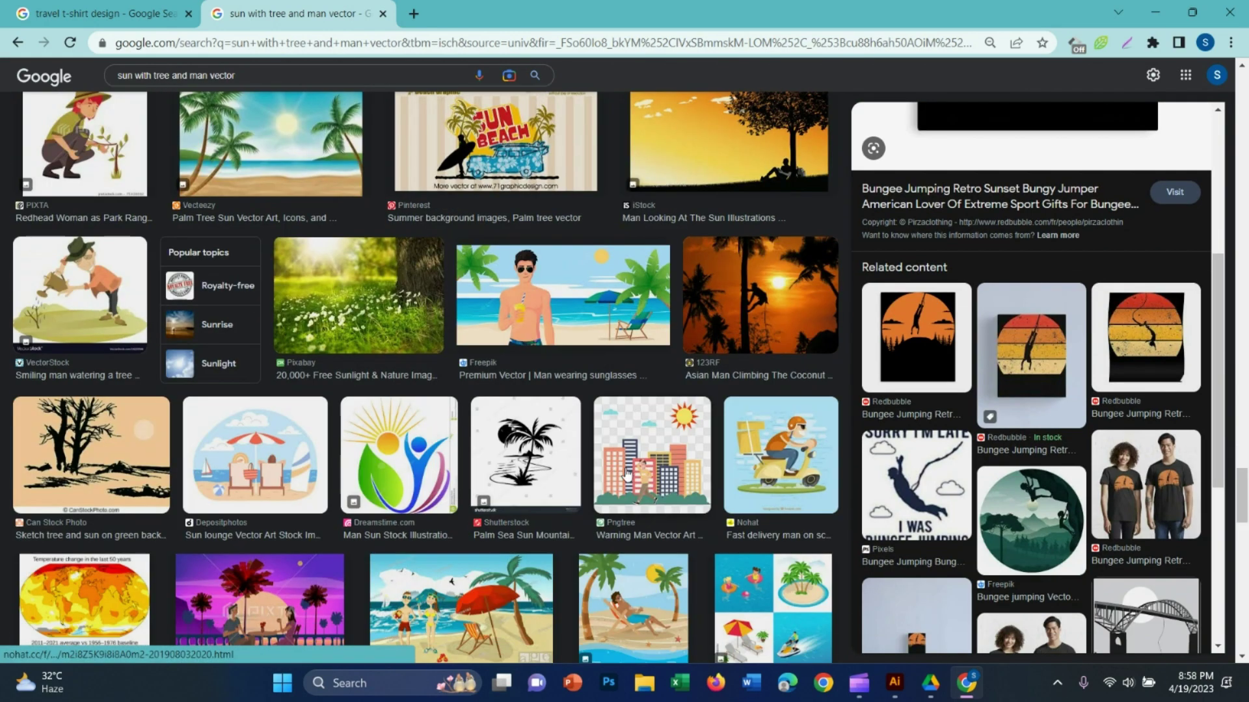
scroll(508, 442, down, 4)
scroll(526, 416, down, 5)
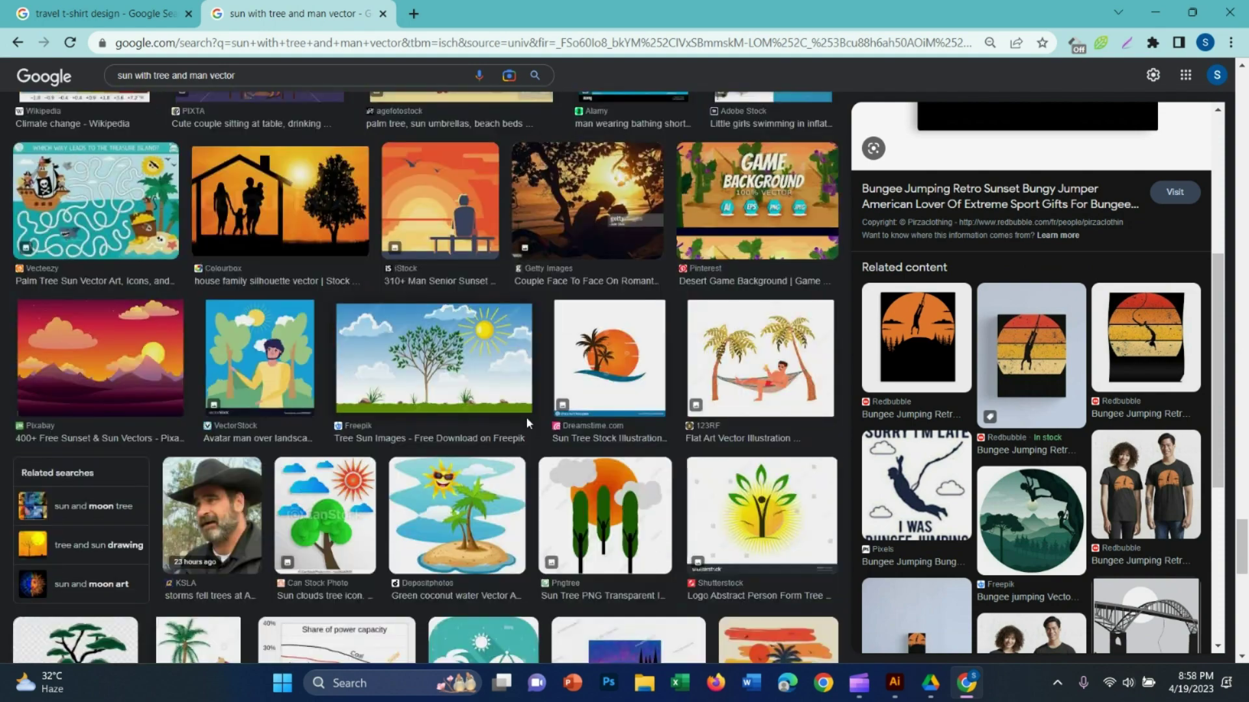
scroll(410, 416, down, 5)
scroll(409, 416, down, 3)
scroll(409, 416, down, 2)
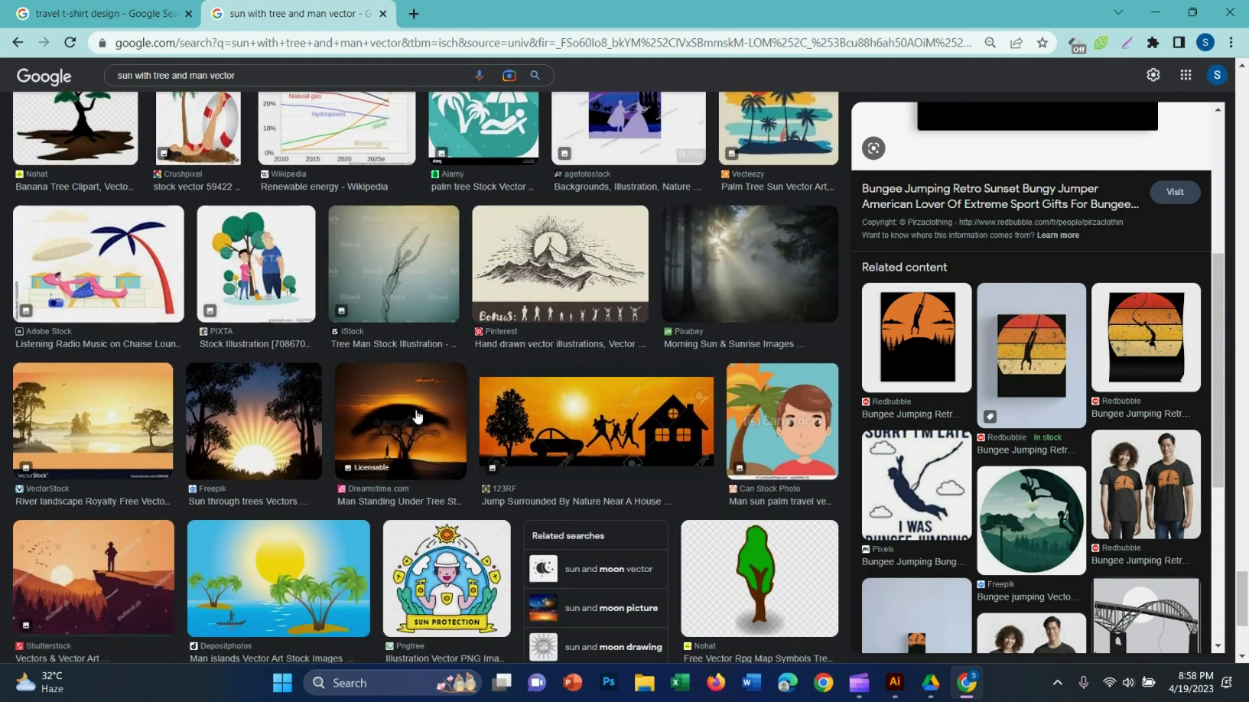
scroll(407, 416, down, 2)
scroll(406, 417, down, 2)
scroll(956, 516, down, 1)
scroll(685, 512, down, 5)
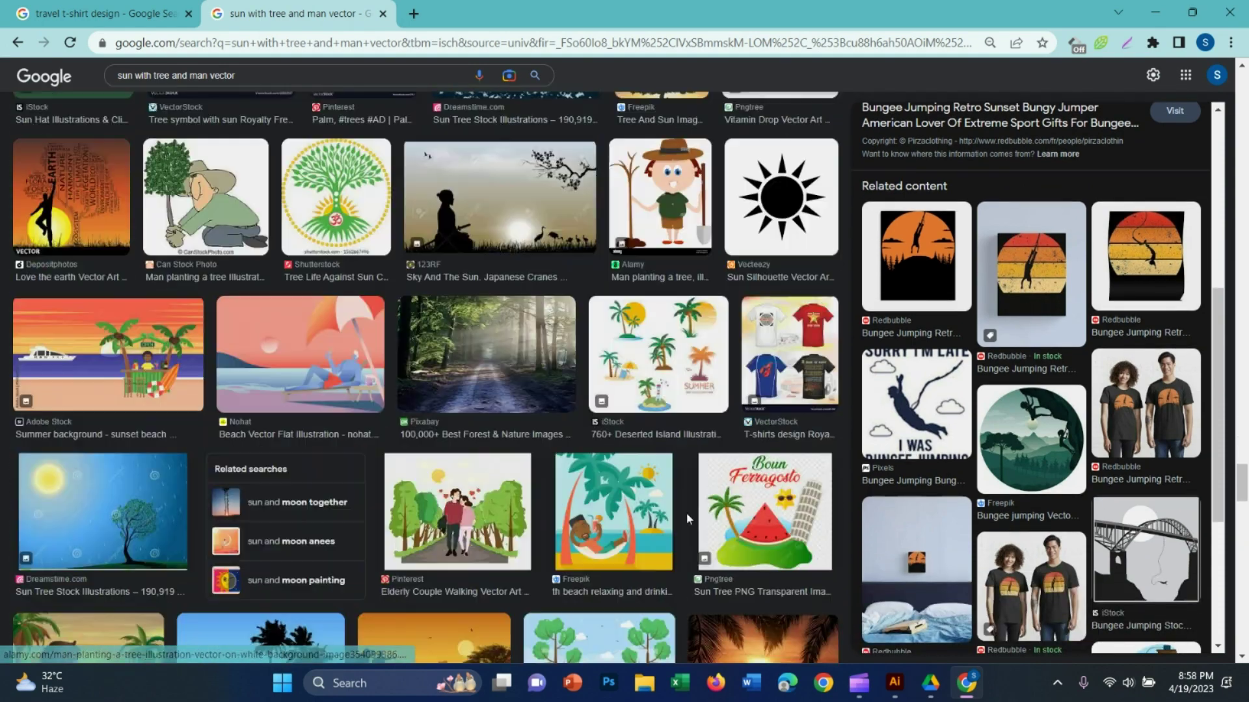
scroll(685, 513, down, 2)
scroll(466, 459, down, 5)
scroll(467, 458, down, 2)
scroll(467, 459, down, 5)
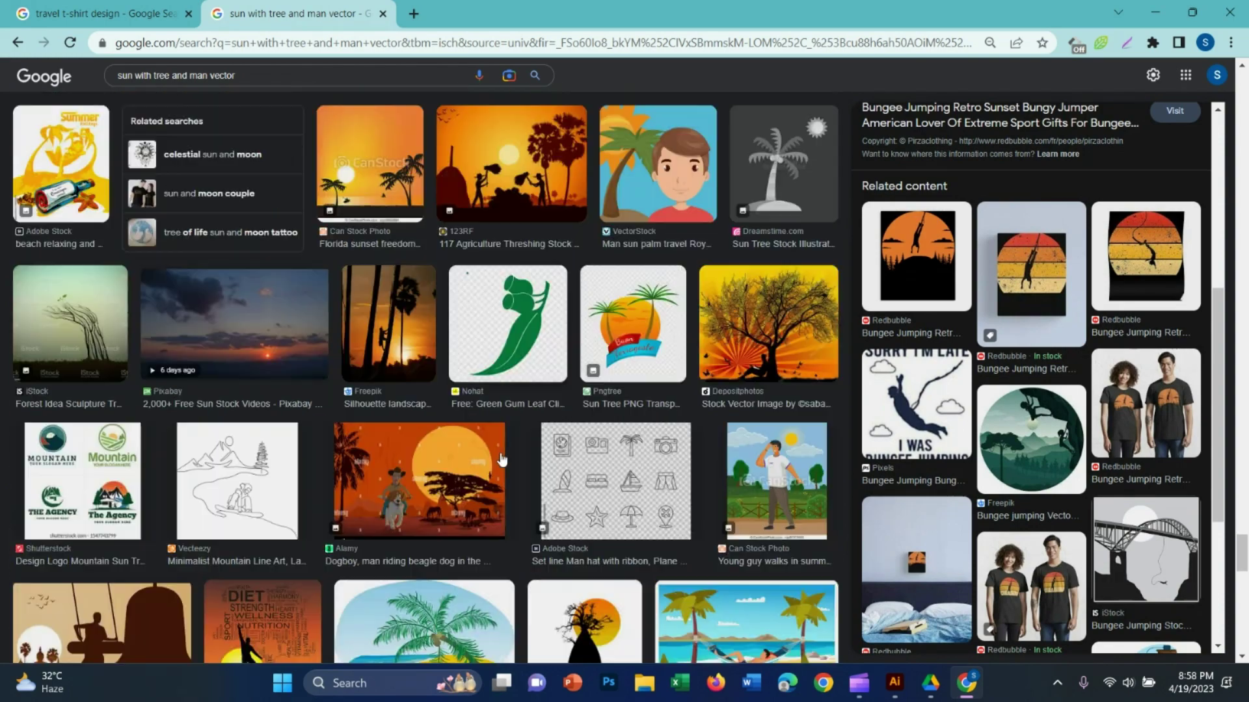
scroll(475, 458, down, 5)
scroll(488, 458, down, 5)
scroll(506, 457, down, 5)
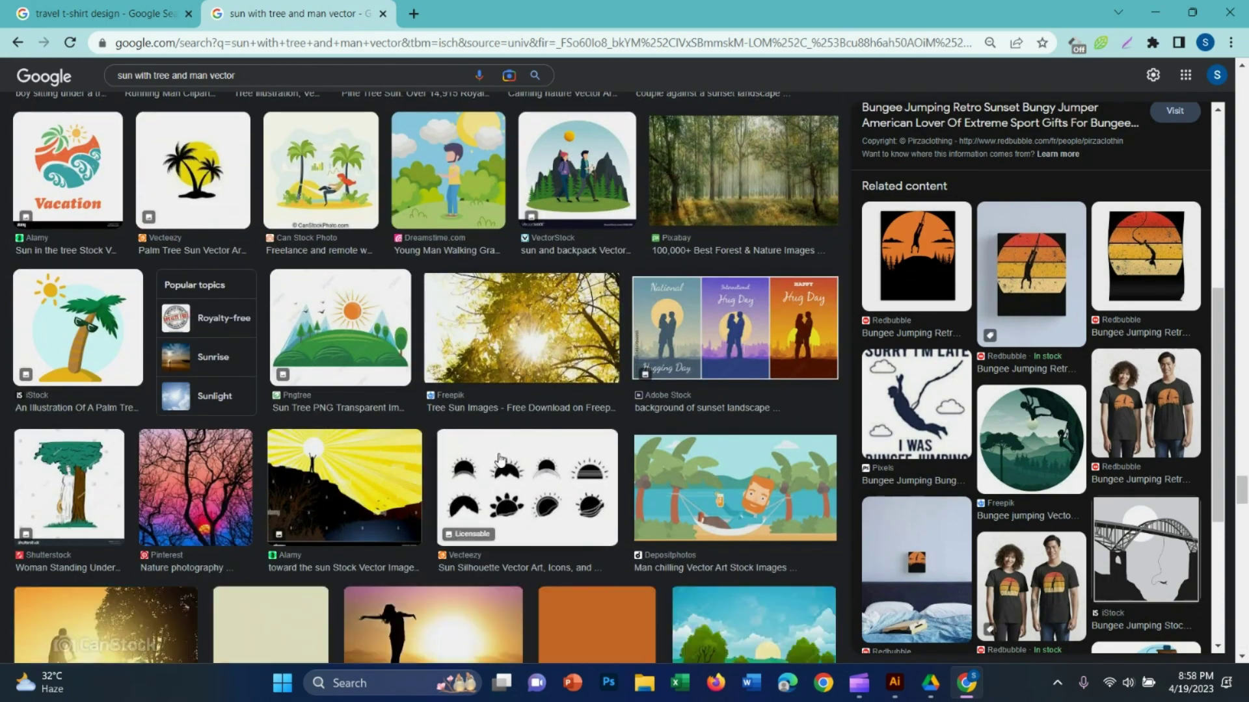
scroll(382, 491, down, 5)
scroll(472, 468, down, 2)
scroll(476, 469, down, 3)
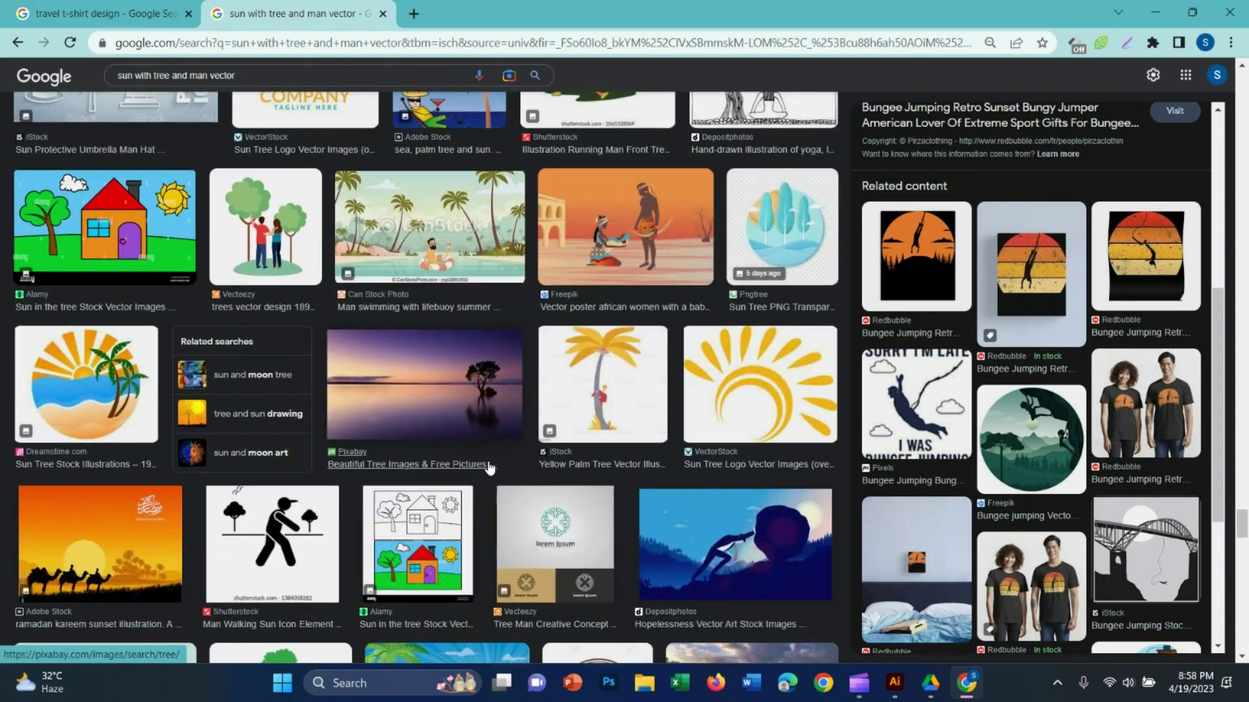
scroll(488, 468, down, 3)
scroll(466, 516, down, 3)
scroll(465, 516, down, 3)
scroll(466, 516, down, 3)
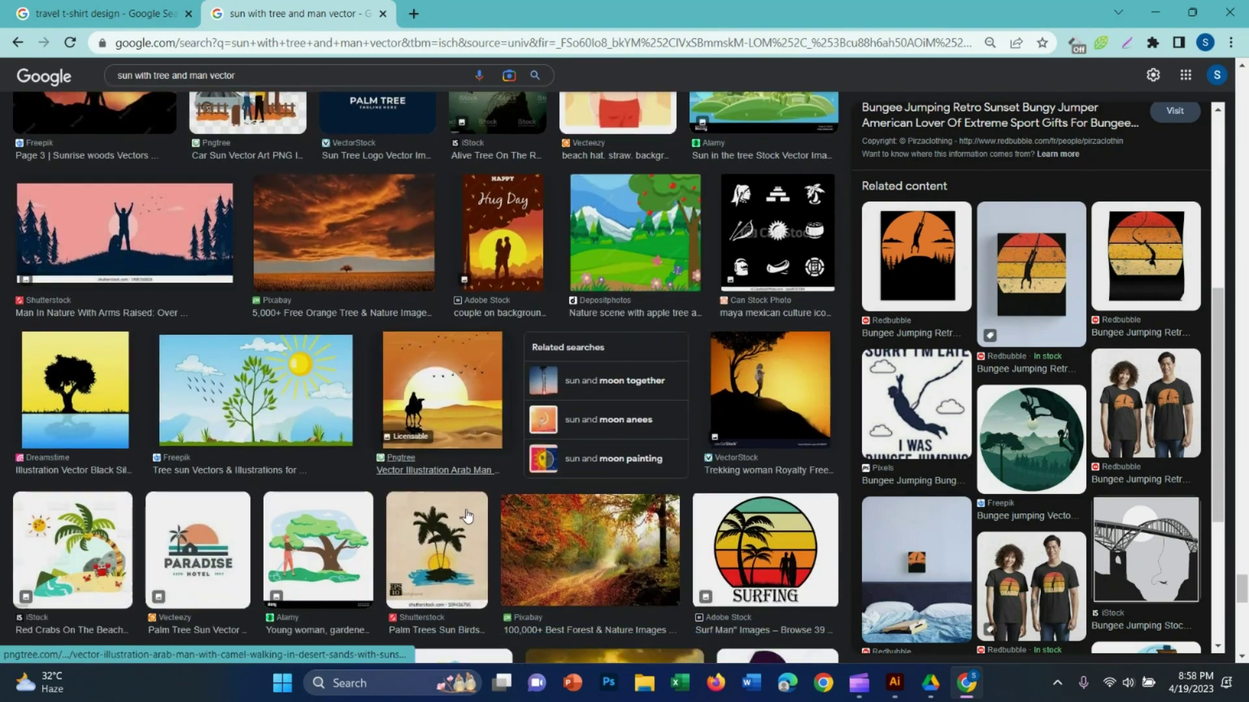
scroll(468, 515, down, 3)
click(477, 171)
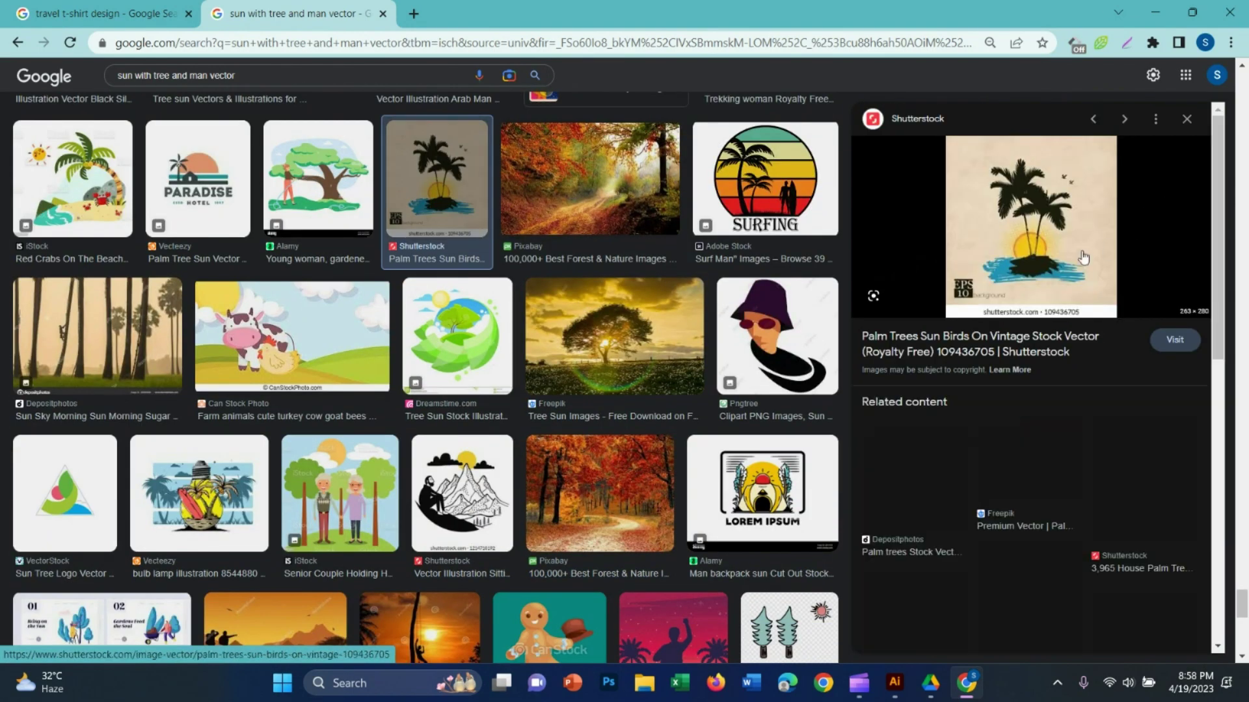
scroll(671, 400, down, 3)
scroll(708, 399, down, 3)
scroll(455, 340, up, 3)
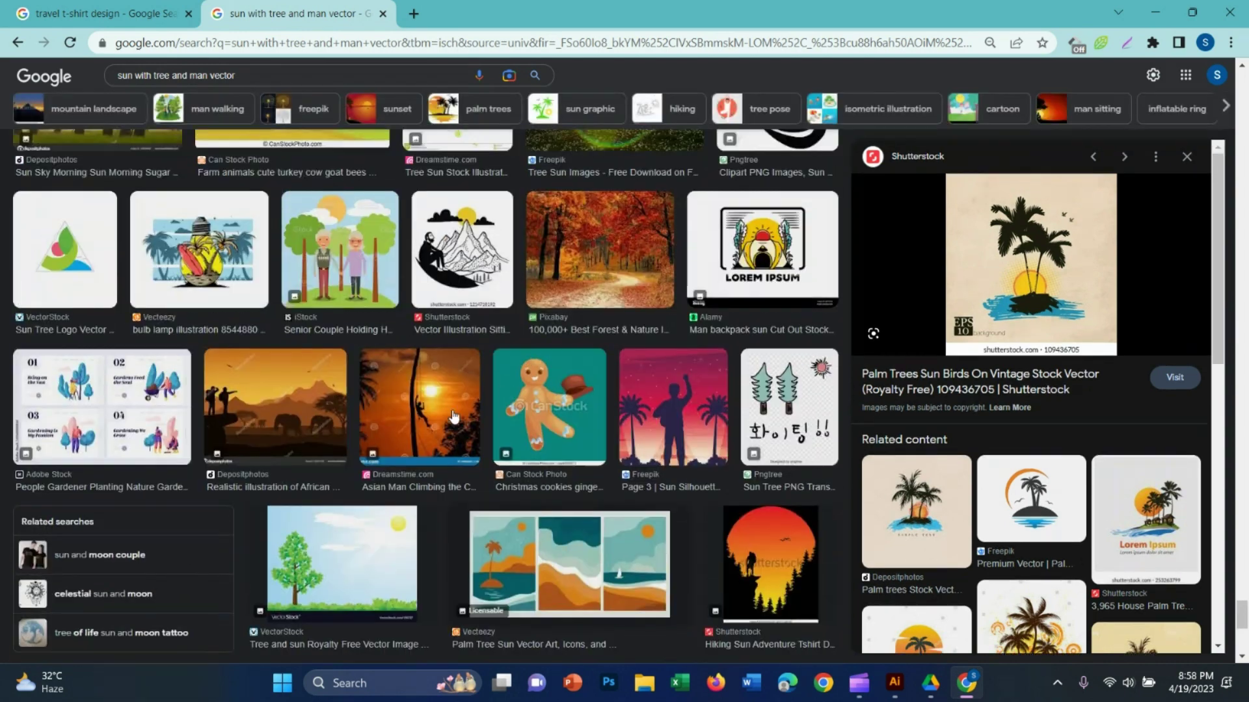
Copy the image of a man sitting before mountains and return to Illustrator.
click(458, 254)
right_click(1067, 253)
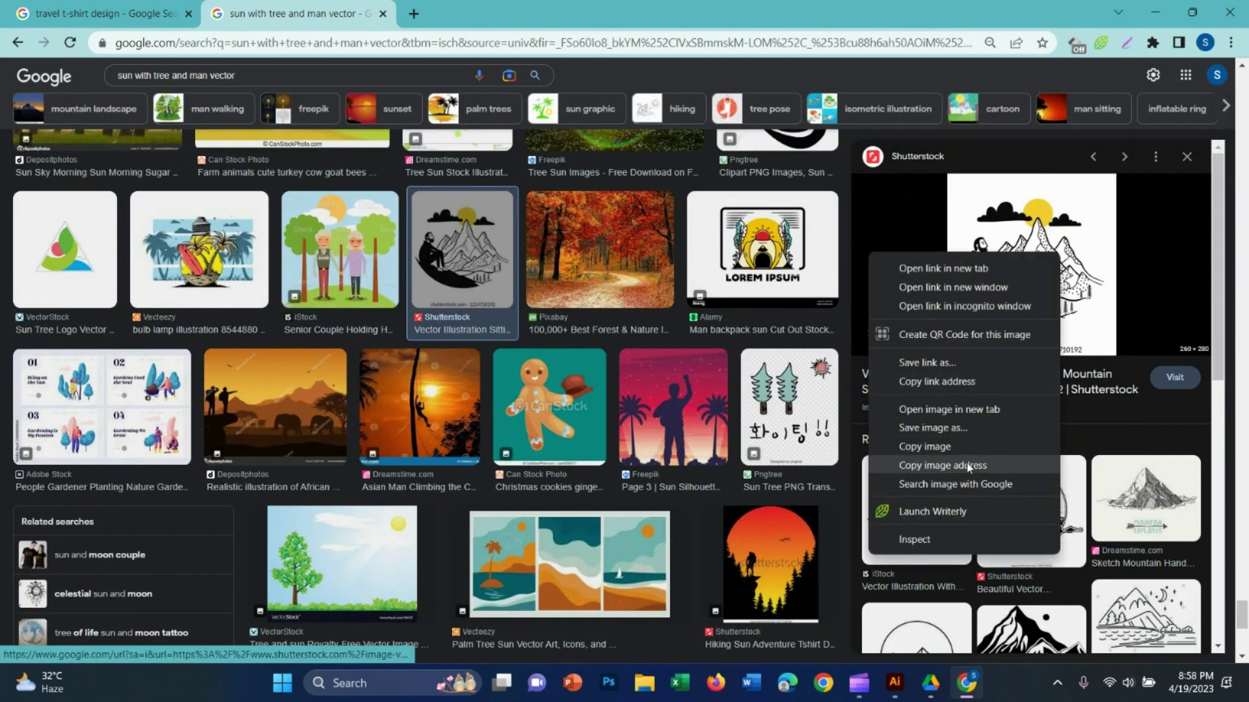
click(924, 446)
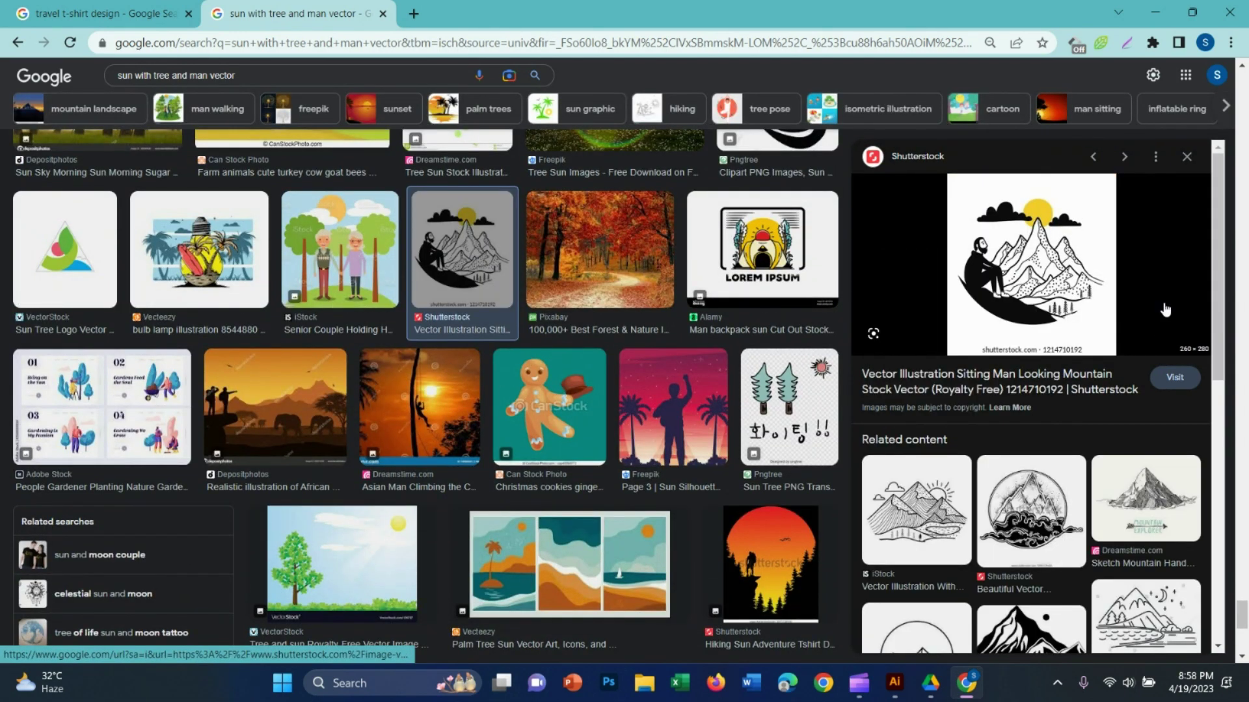
mouse_move(893, 682)
click(889, 694)
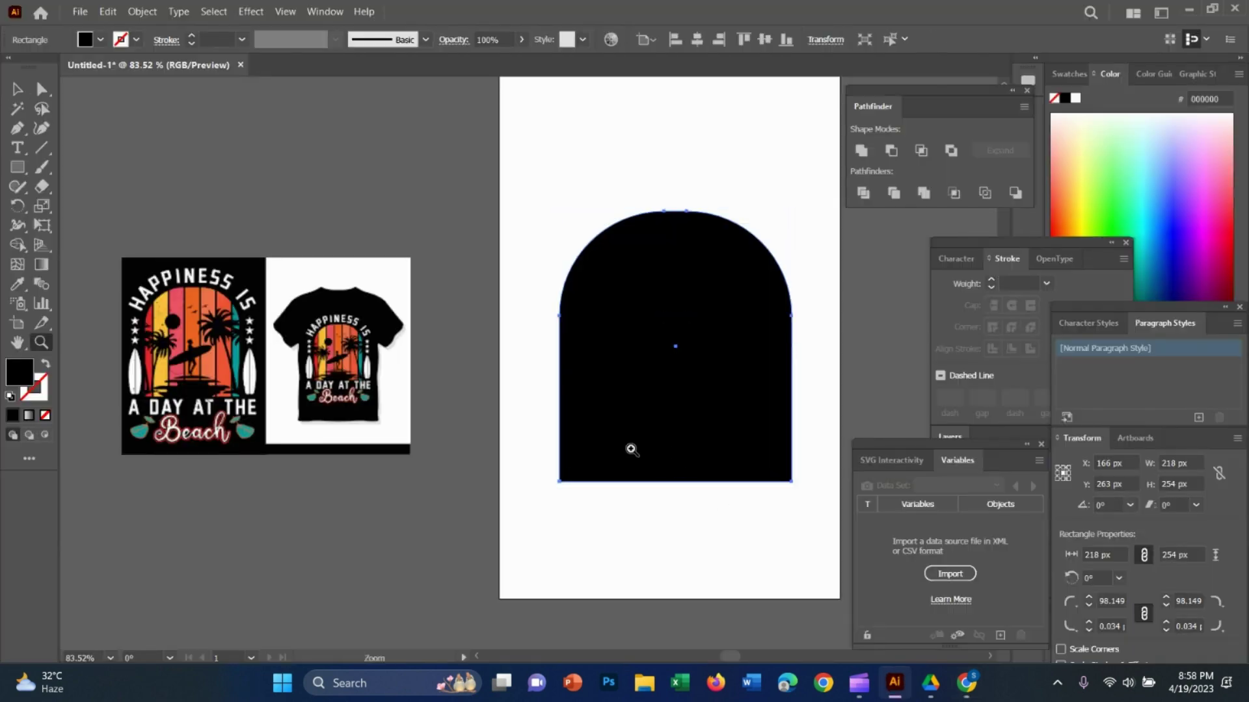
Paste the mountain image and trace it with the Silhouettes preset.
alt+scroll(630, 447, down, 2)
key(ctrl+v)
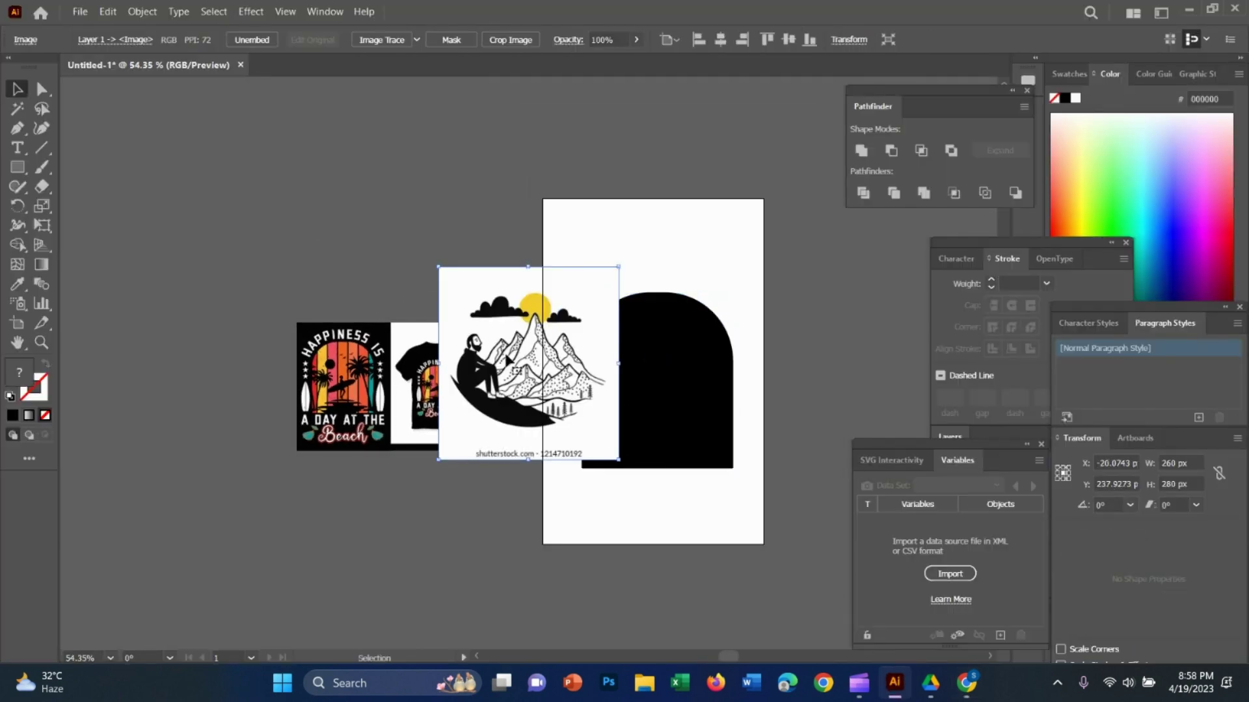
drag(566, 273, 394, 127)
click(416, 42)
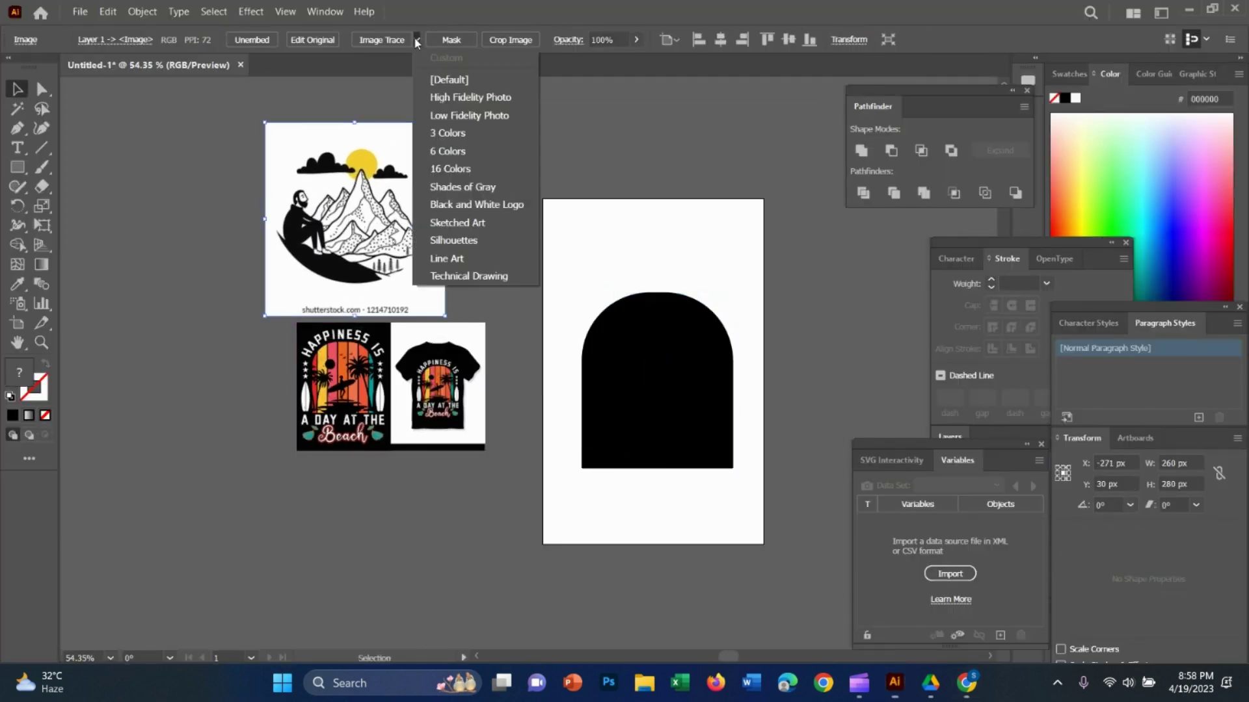
click(446, 242)
Expand the trace into editable paths and move it off the artboard, top-left.
click(490, 150)
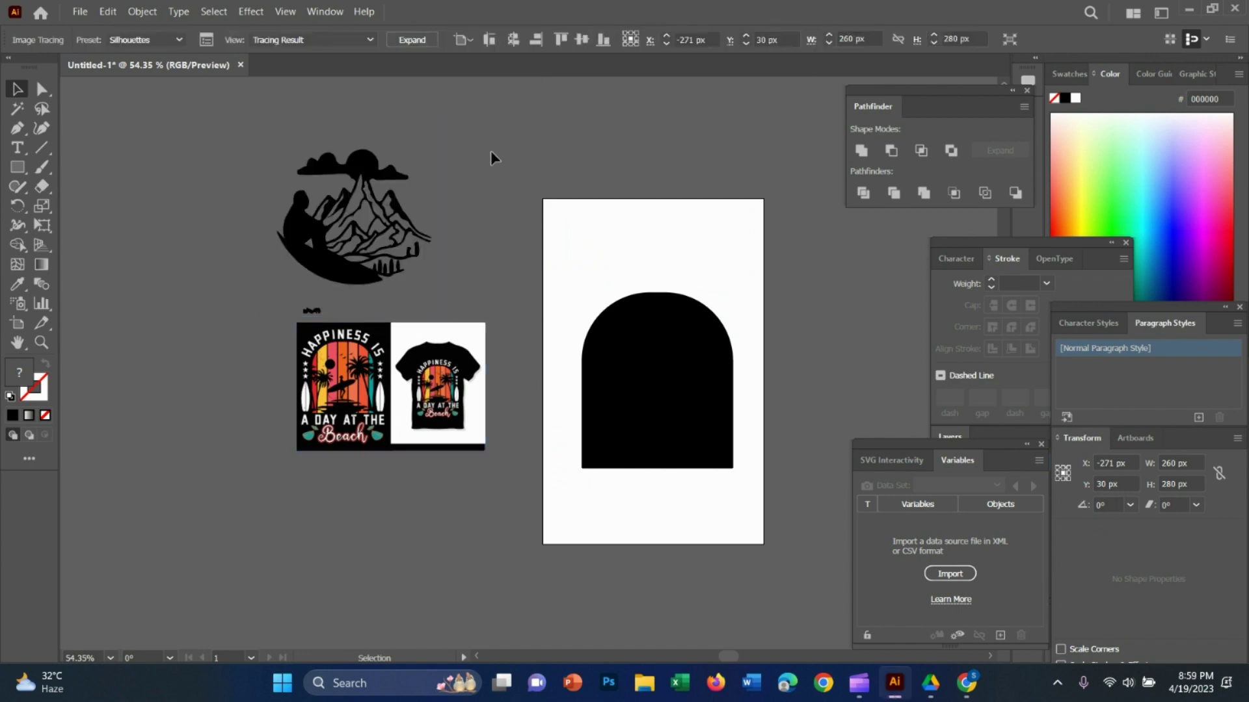
click(429, 165)
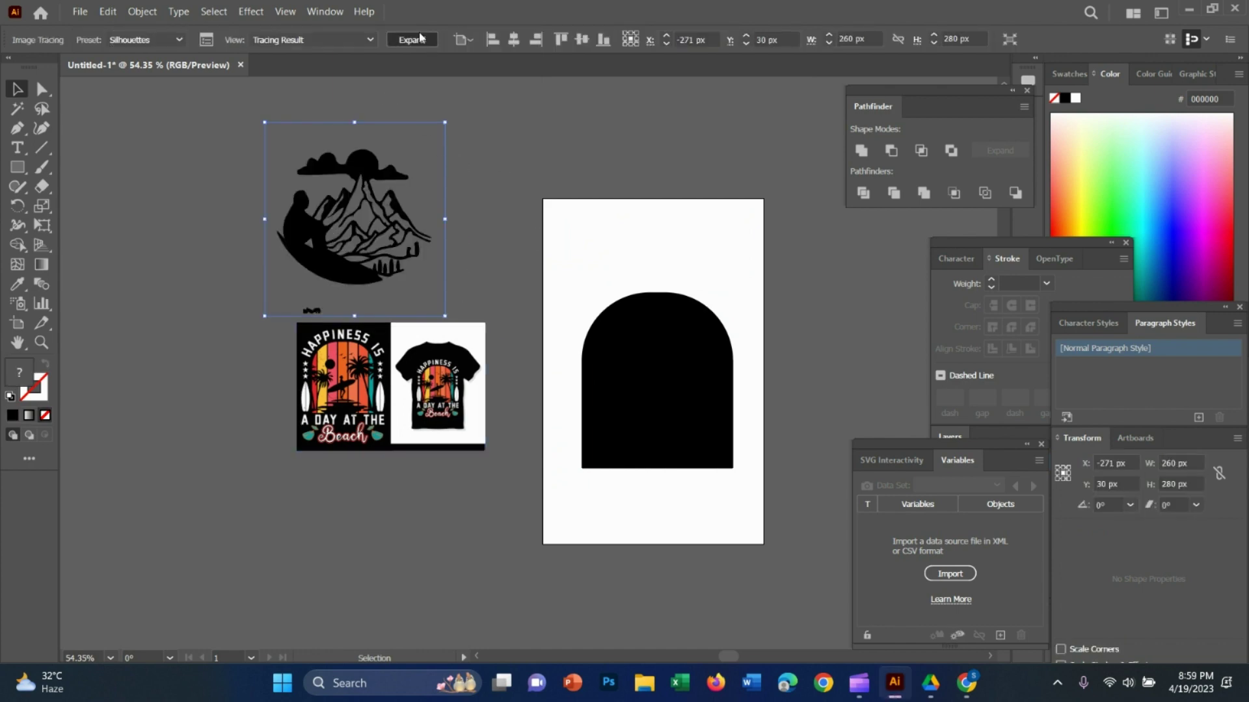
click(420, 38)
click(489, 181)
click(345, 287)
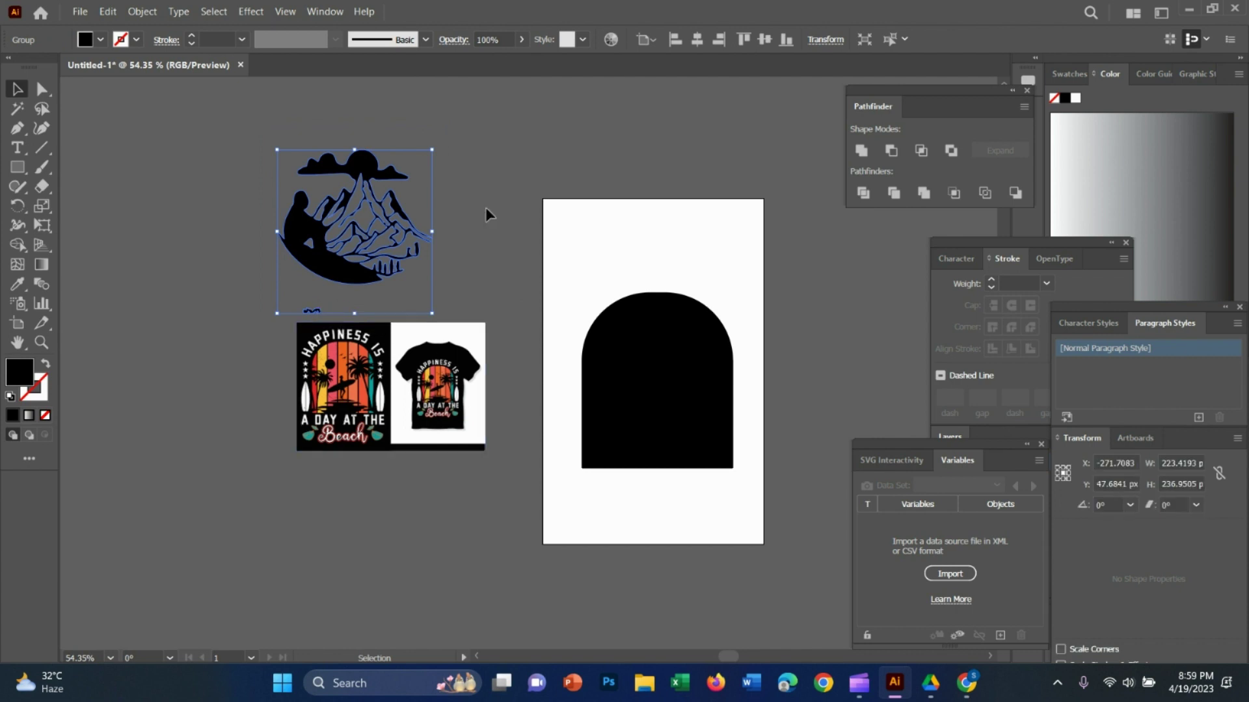
drag(328, 282, 221, 217)
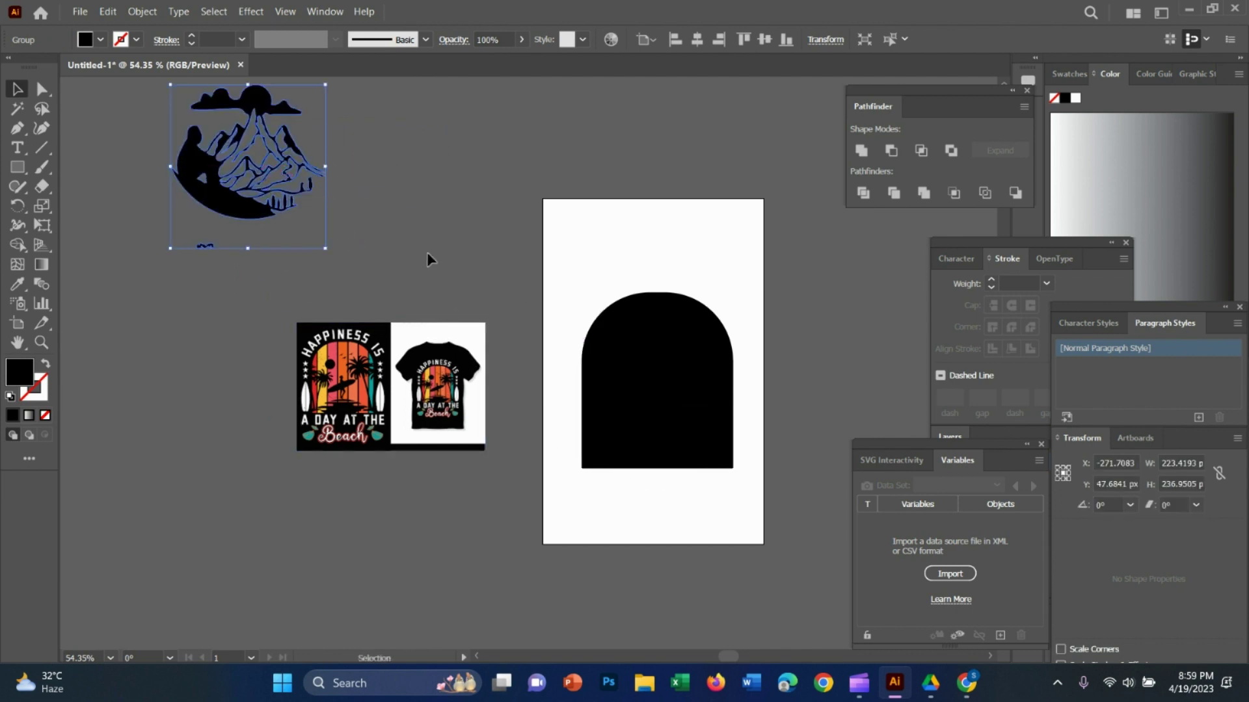
Fill the arch shape with blue.
click(640, 352)
click(100, 40)
click(118, 79)
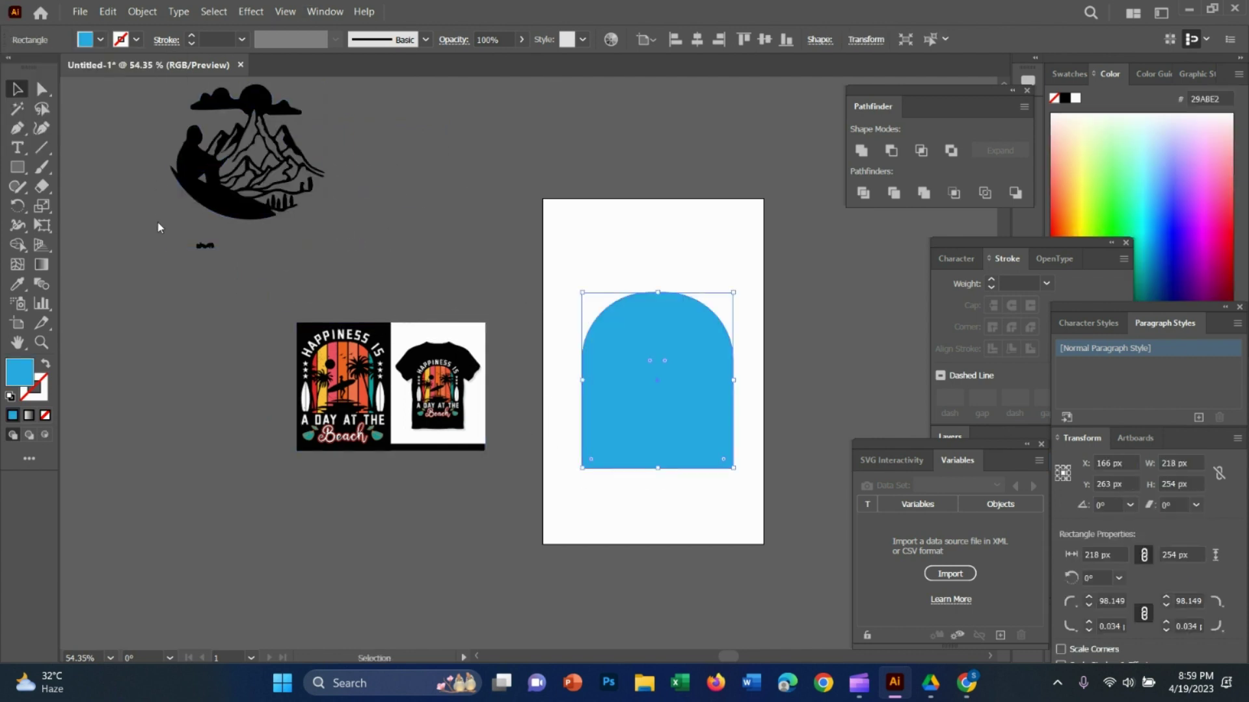
Place the mountain art over the arch, scale it to fit, ungroup, and tidy a stray fragment.
drag(292, 164, 675, 390)
scroll(675, 390, up, 4)
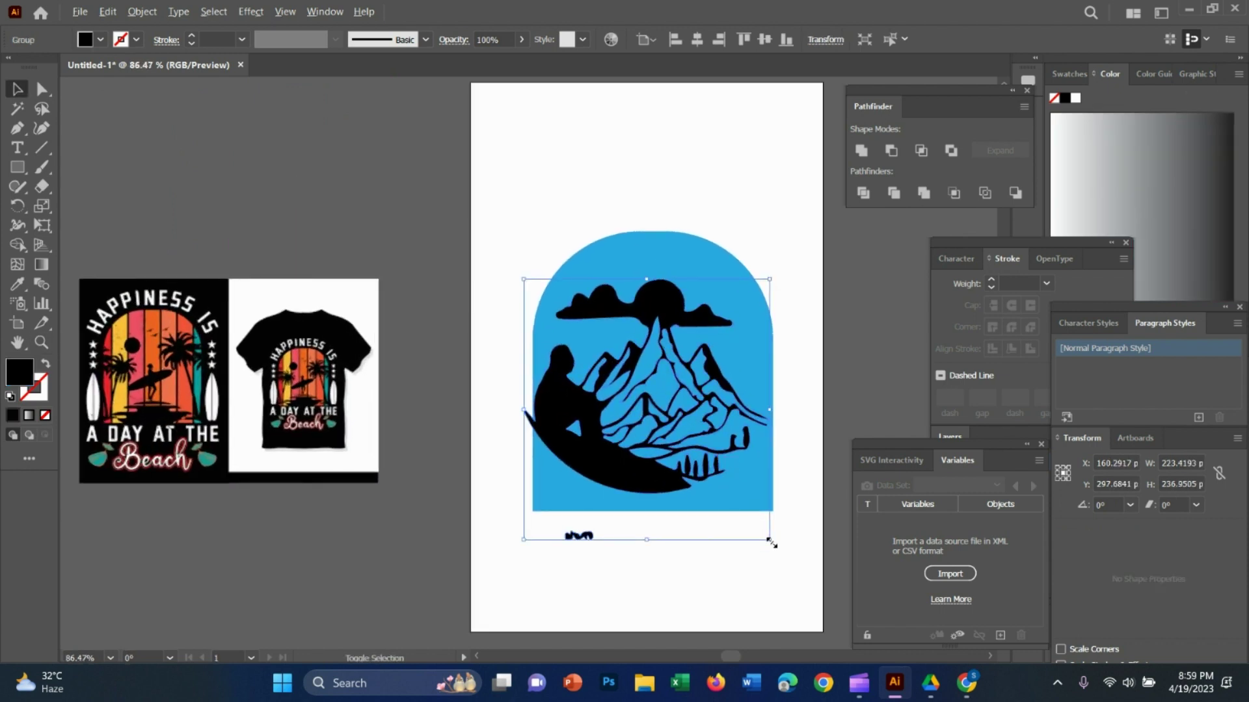
drag(770, 542, 751, 521)
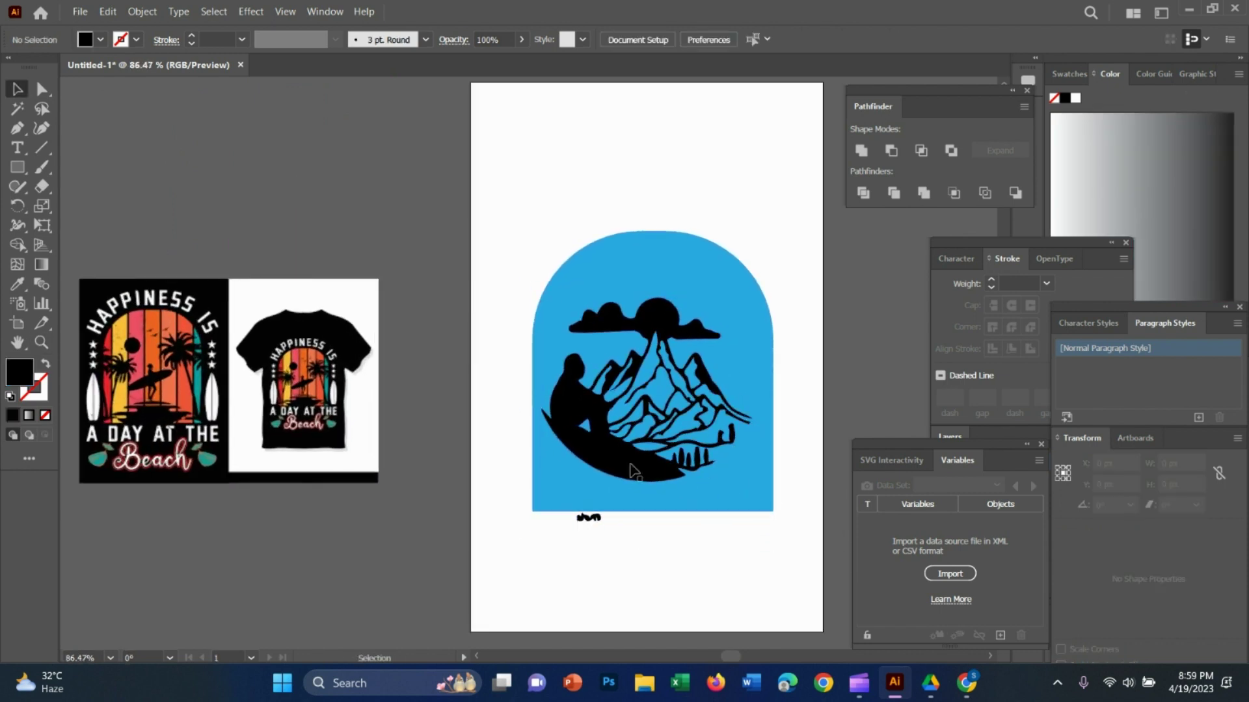
right_click(641, 168)
click(691, 293)
mouse_move(595, 517)
mouse_down()
mouse_move(676, 415)
mouse_move(683, 434)
mouse_up()
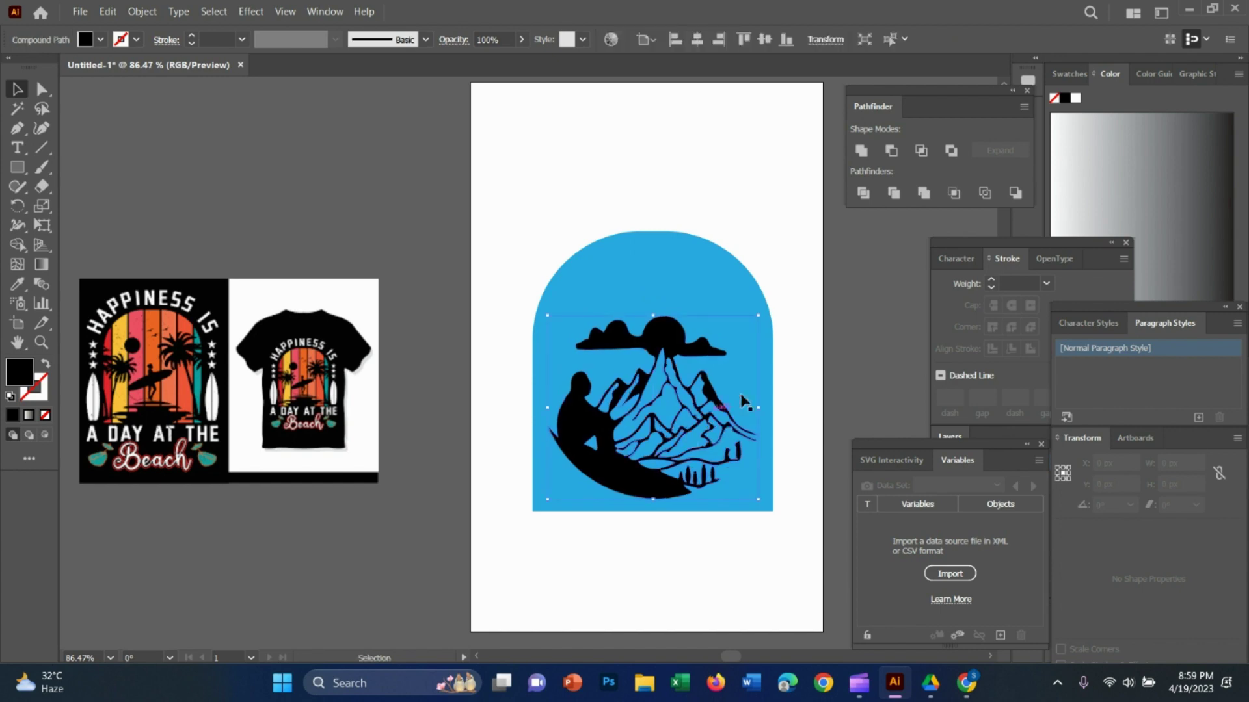
Zoom in to compare the design with the T-shirt reference.
key(z)
drag(130, 240, 550, 497)
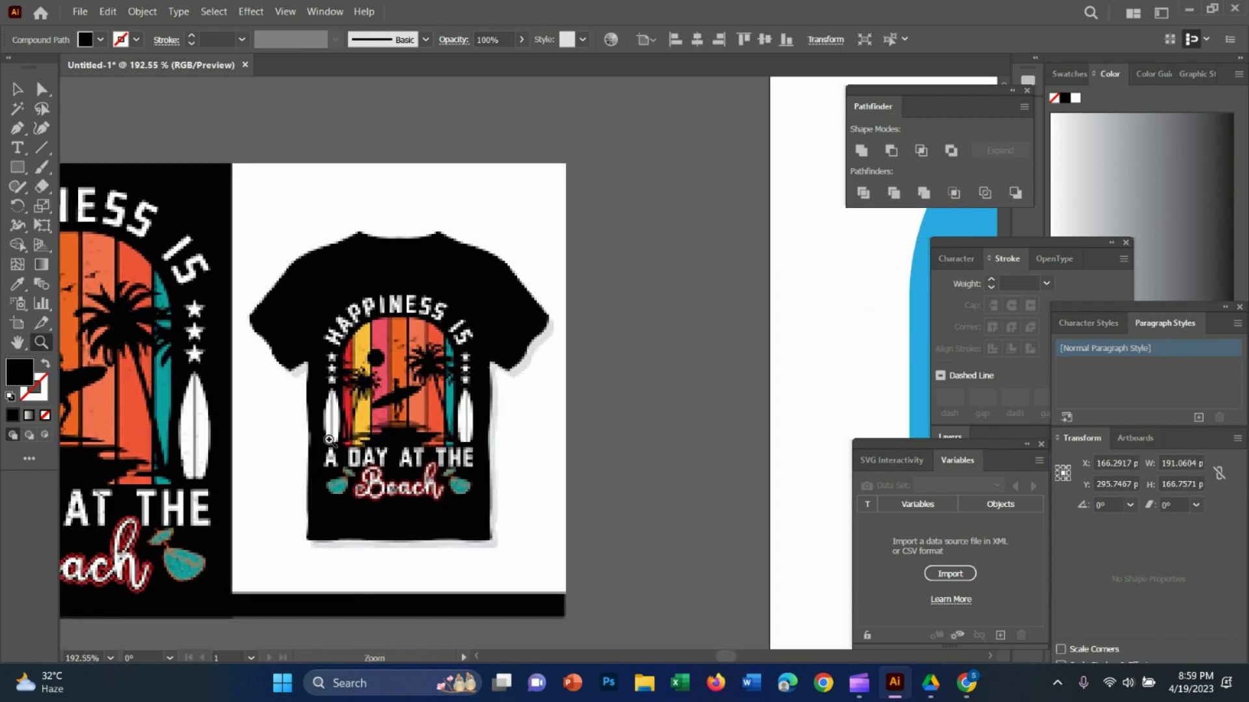
scroll(335, 442, down, 1)
scroll(324, 455, down, 1)
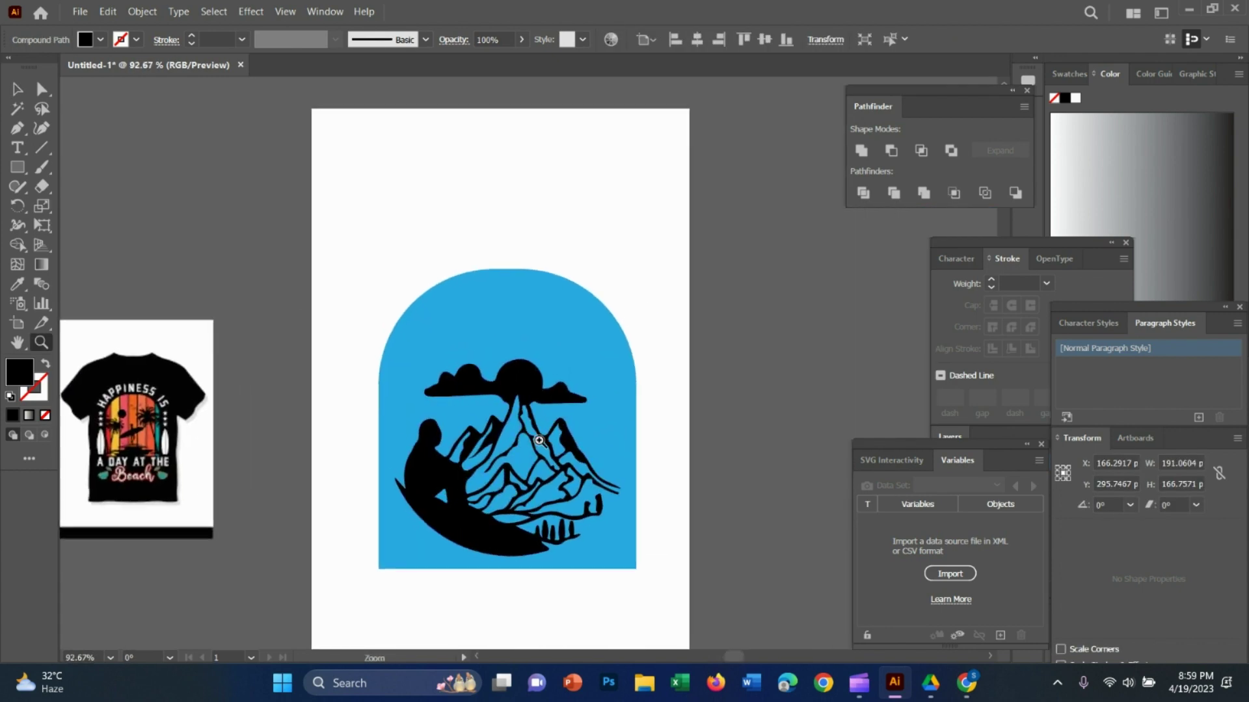
scroll(293, 479, up, 2)
scroll(326, 446, up, 3)
scroll(410, 461, down, 5)
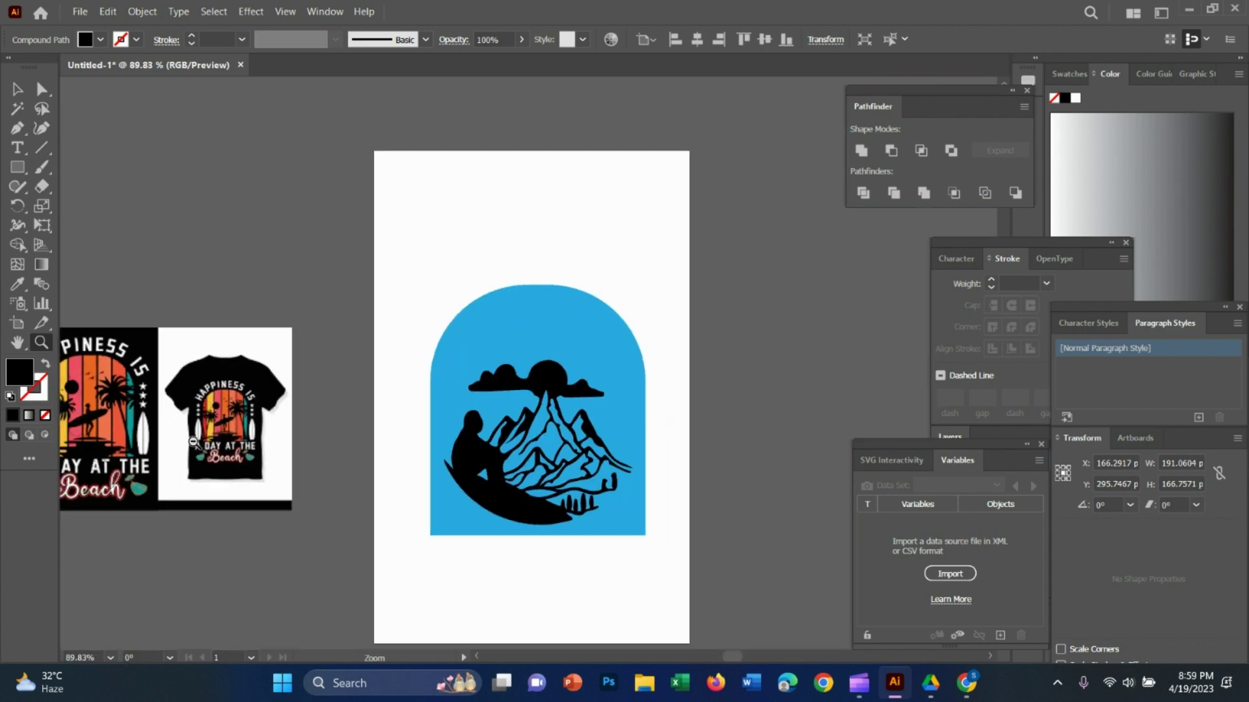
scroll(476, 439, down, 1)
scroll(564, 444, up, 2)
Enlarge the mountain silhouette slightly and move it up inside the arch.
click(698, 379)
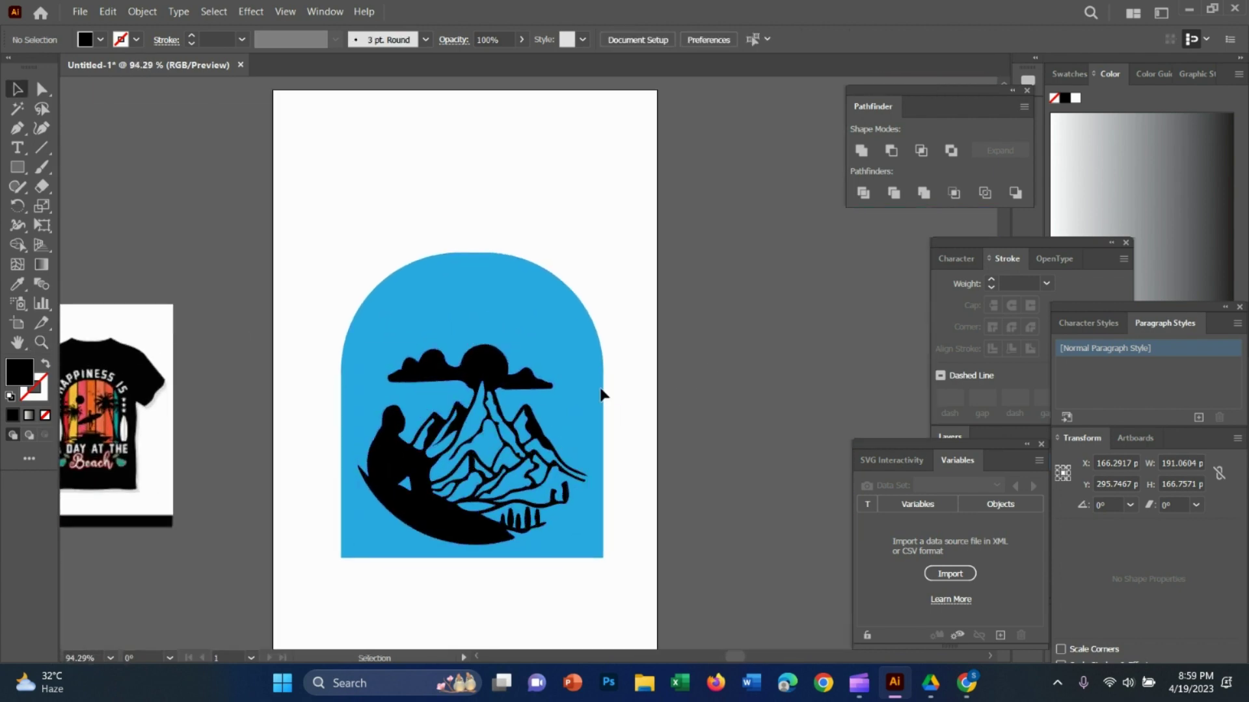
click(486, 439)
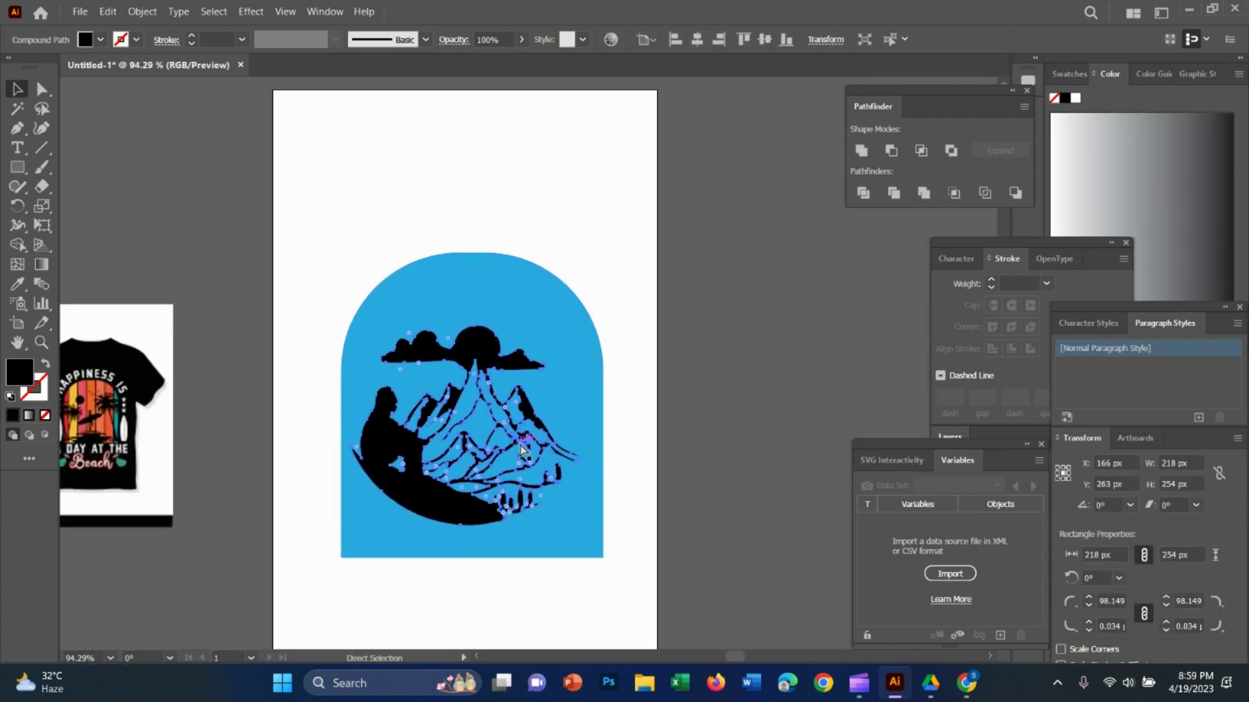
click(634, 397)
drag(525, 521, 521, 497)
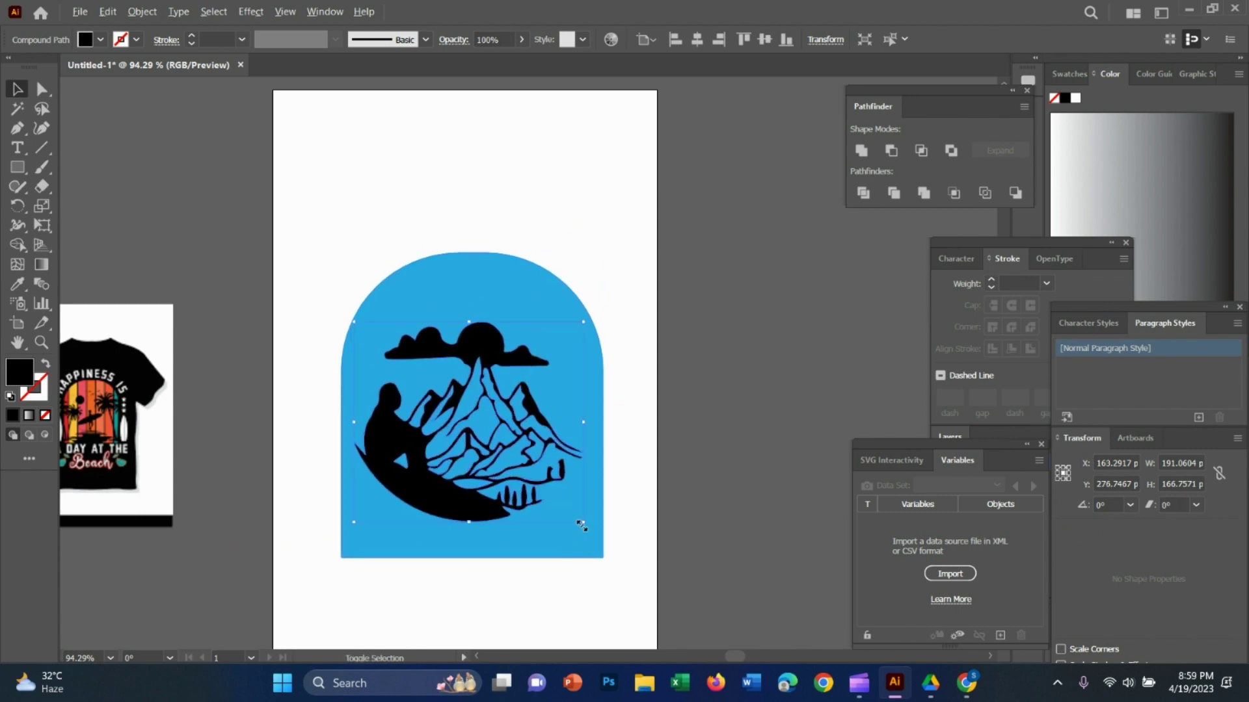
drag(581, 525, 595, 533)
drag(538, 496, 539, 487)
click(681, 431)
click(702, 390)
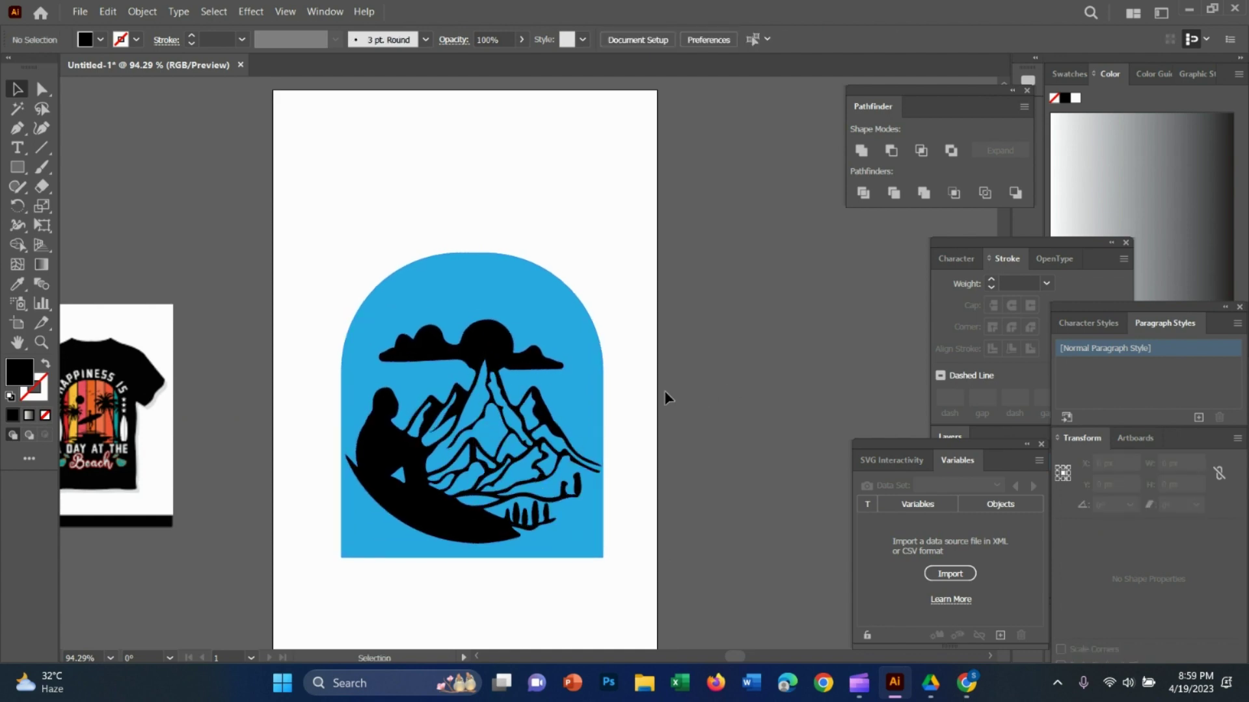
Draw a 6 × 299 px black vertical bar at the arch's left side.
click(17, 169)
click(77, 171)
mouse_move(359, 238)
mouse_down()
mouse_move(378, 592)
mouse_move(368, 595)
mouse_up()
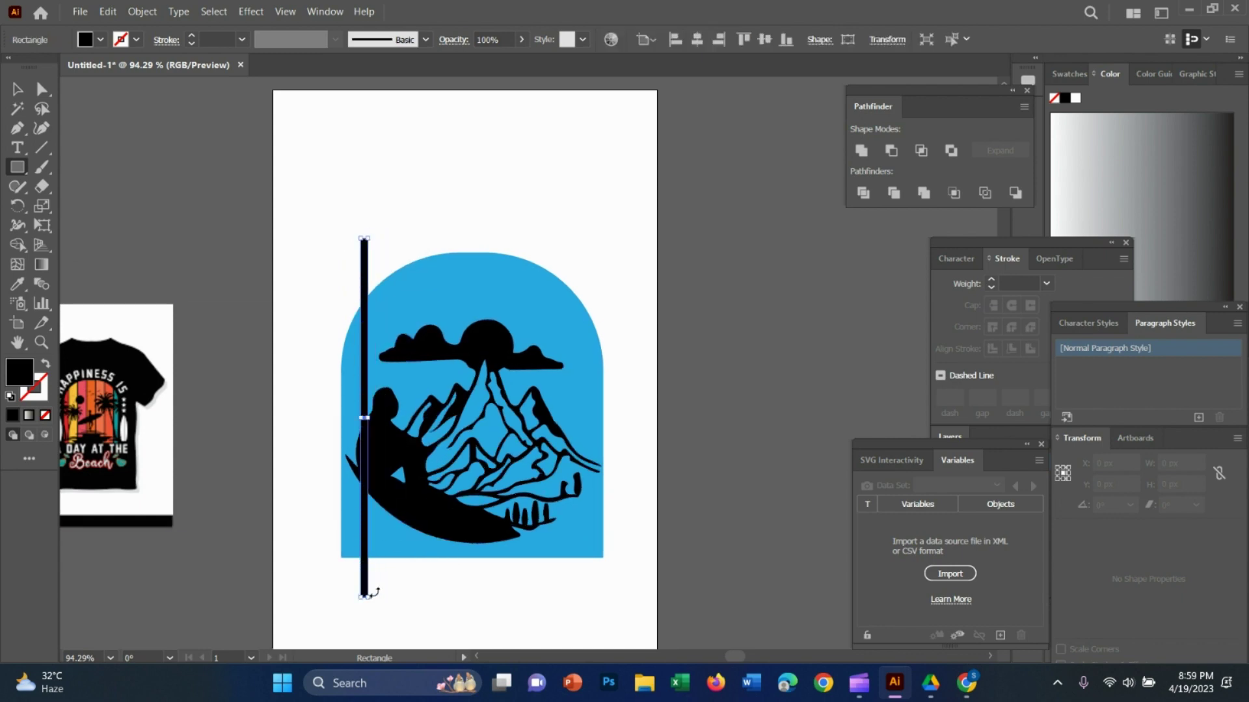
key(v)
scroll(328, 176, up, 2)
drag(348, 205, 354, 204)
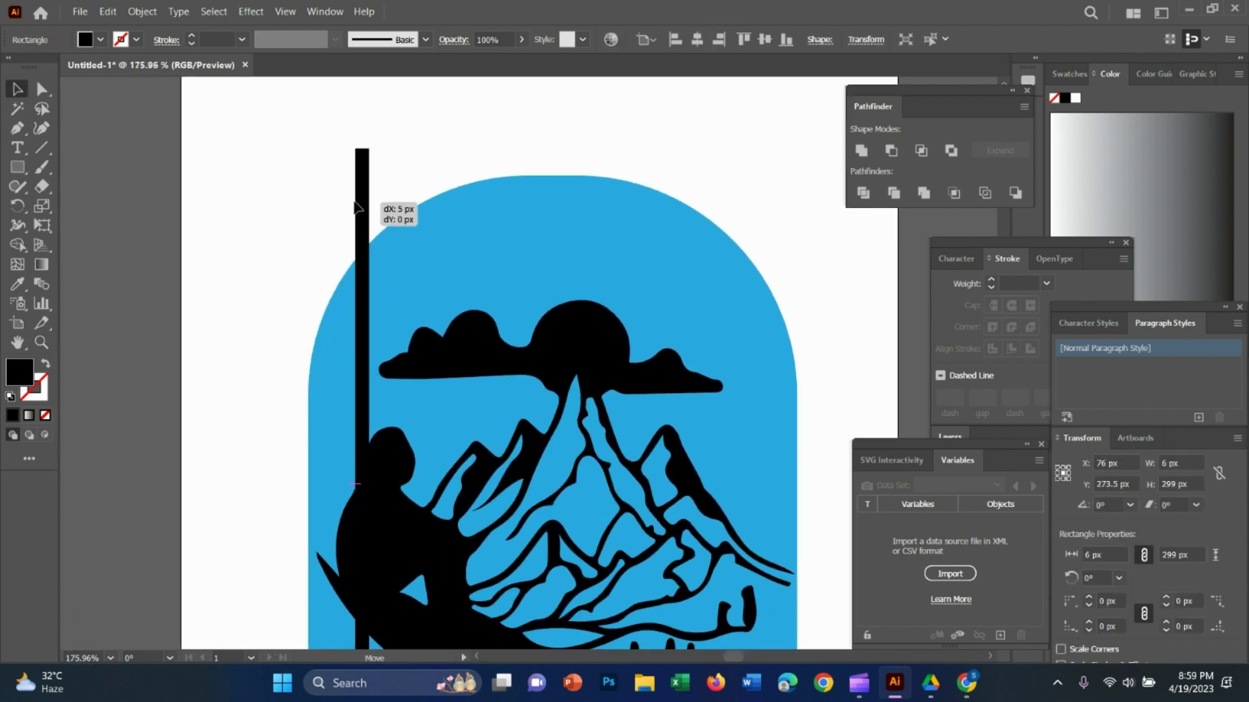
key(ctrl+0)
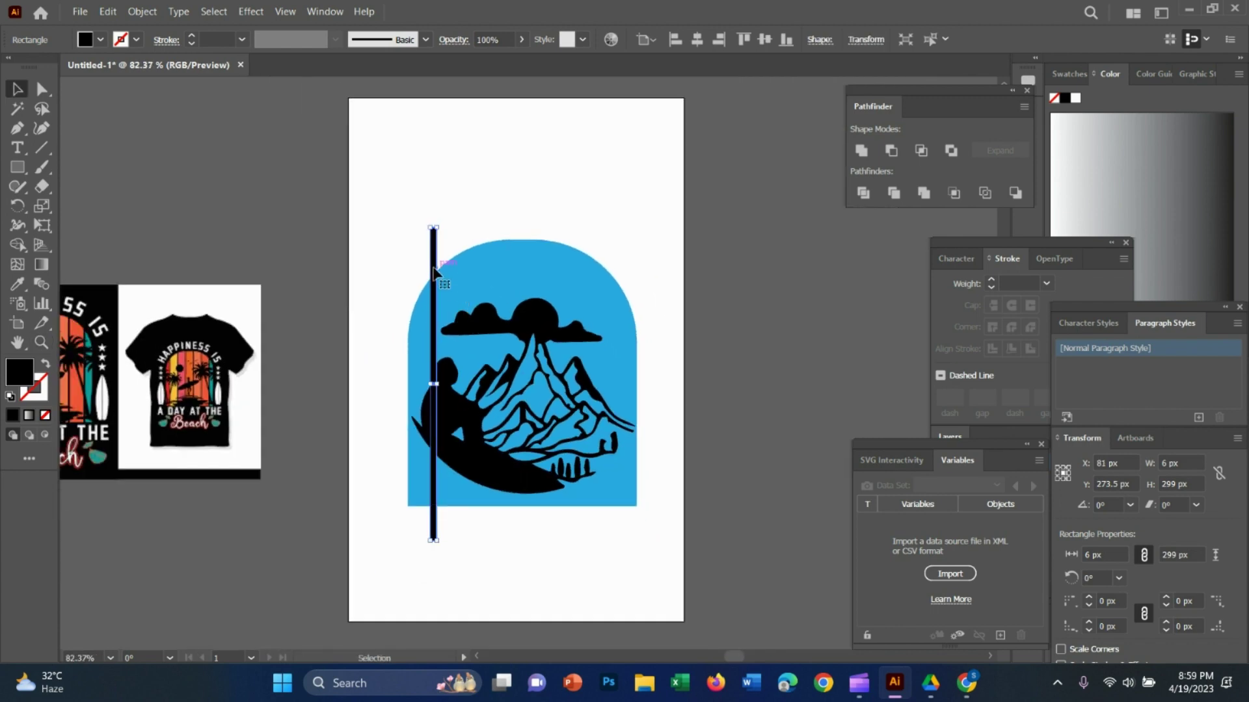
Duplicate the bar 40 px right and repeat with Ctrl+D for five evenly spaced bars.
alt+drag(435, 271, 540, 271)
key(ctrl+z)
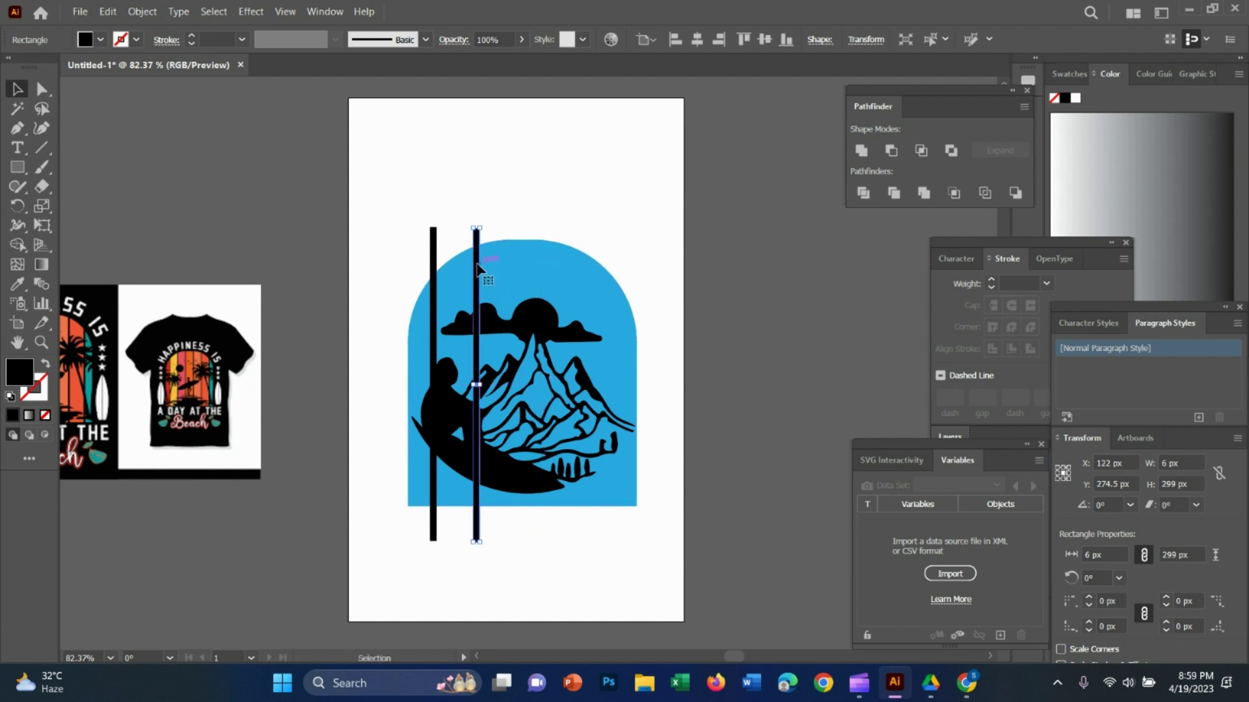
alt+drag(478, 260, 520, 262)
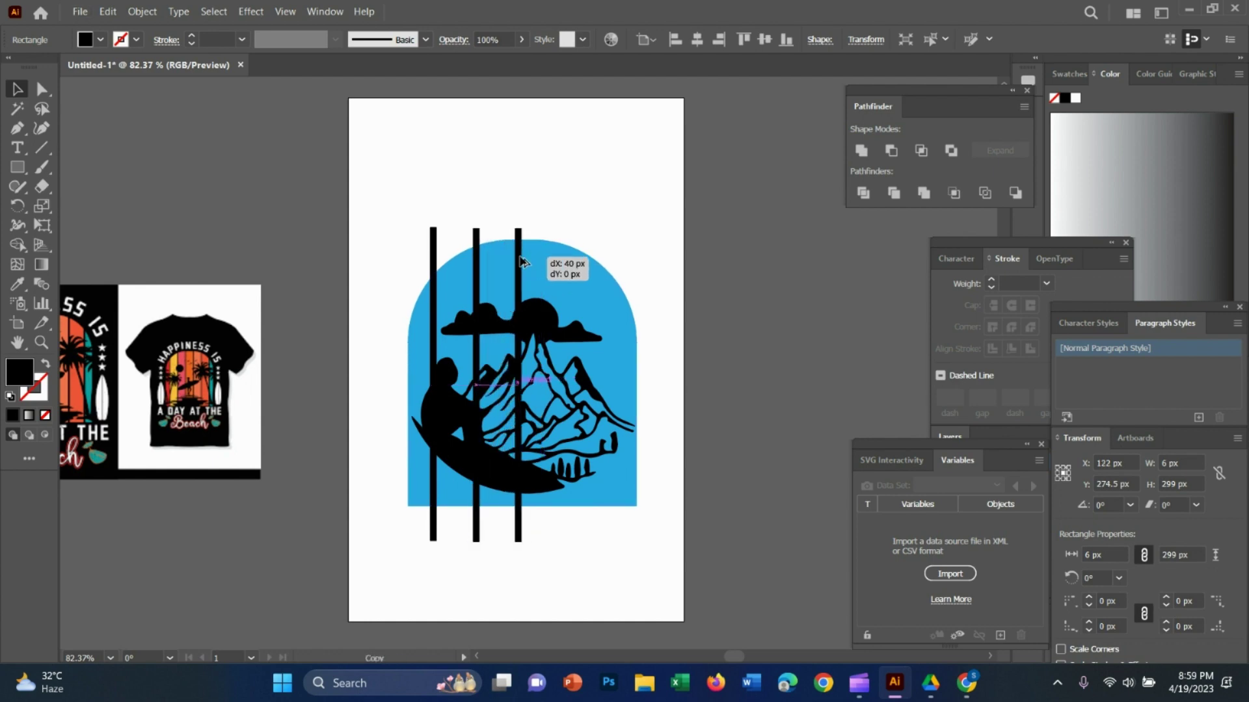
key(ctrl+d)
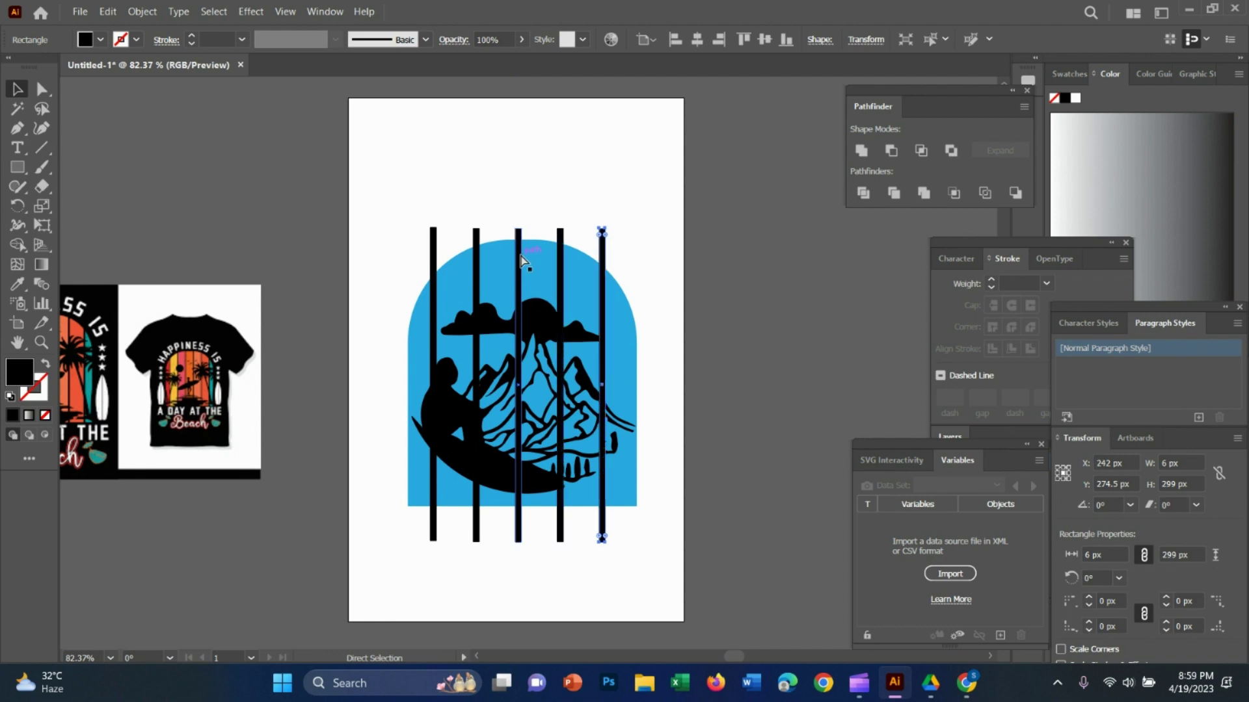
click(354, 249)
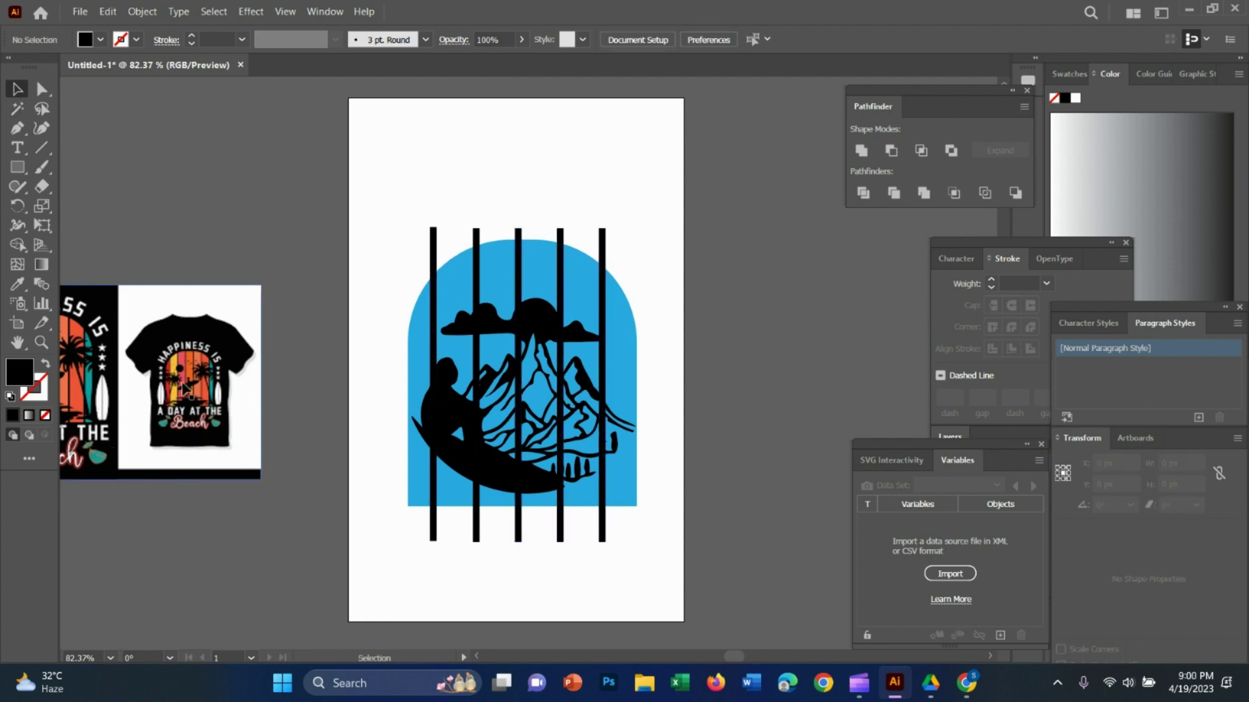
scroll(412, 348, up, 1)
scroll(413, 349, down, 1)
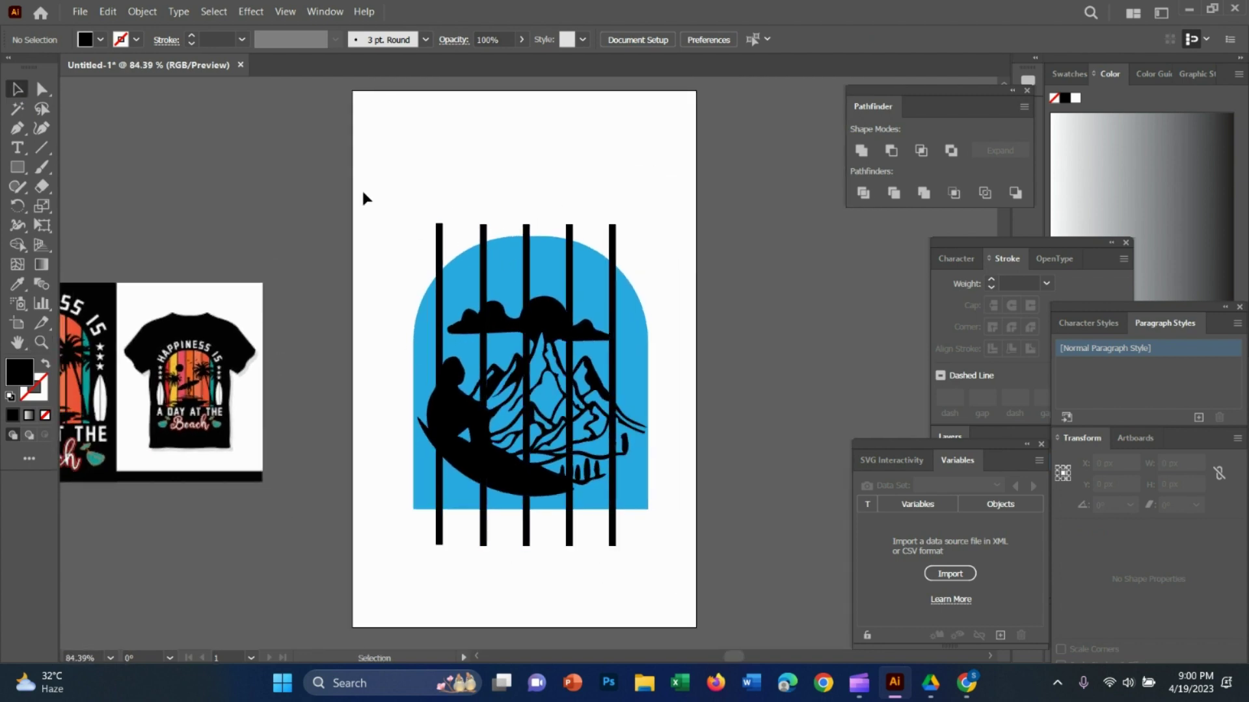
Cut the bars and silhouette out of the blue arch with Pathfinder Minus Front.
drag(363, 197, 688, 606)
scroll(823, 234, up, 1)
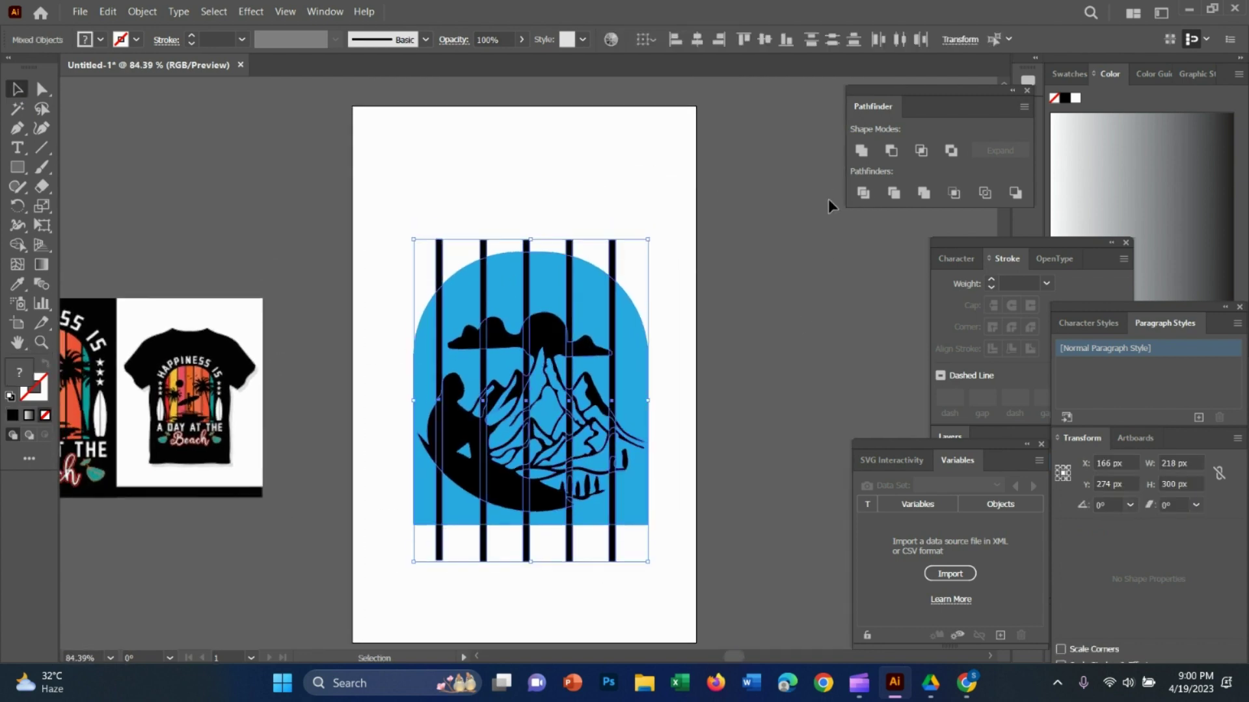
click(891, 151)
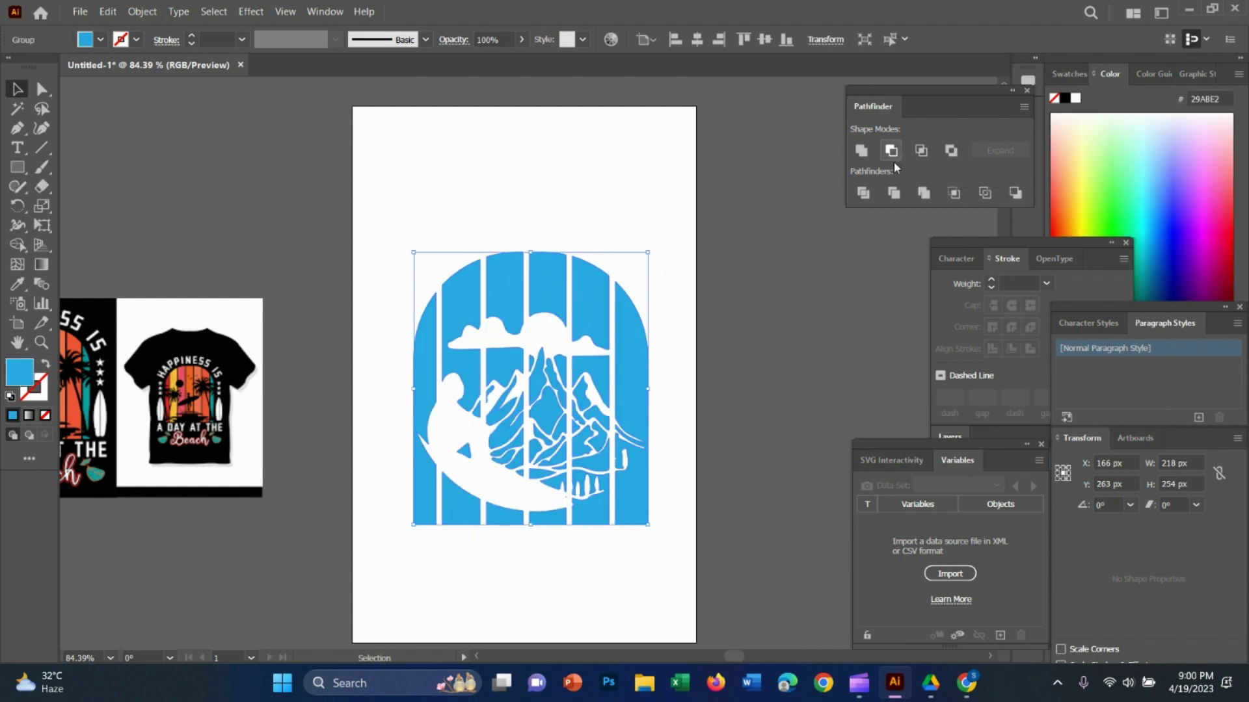
click(705, 415)
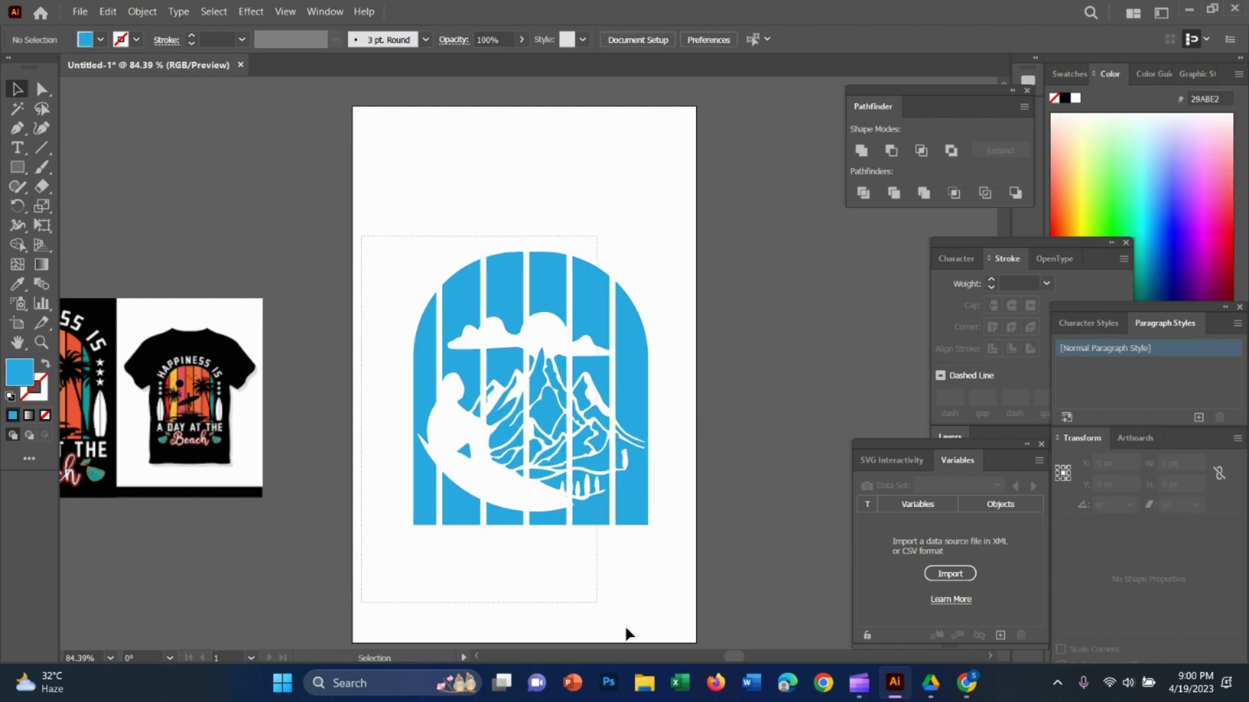
Ungroup the cut blue shapes into separate stripes and select the leftmost stripe.
drag(362, 238, 635, 396)
scroll(434, 201, up, 3)
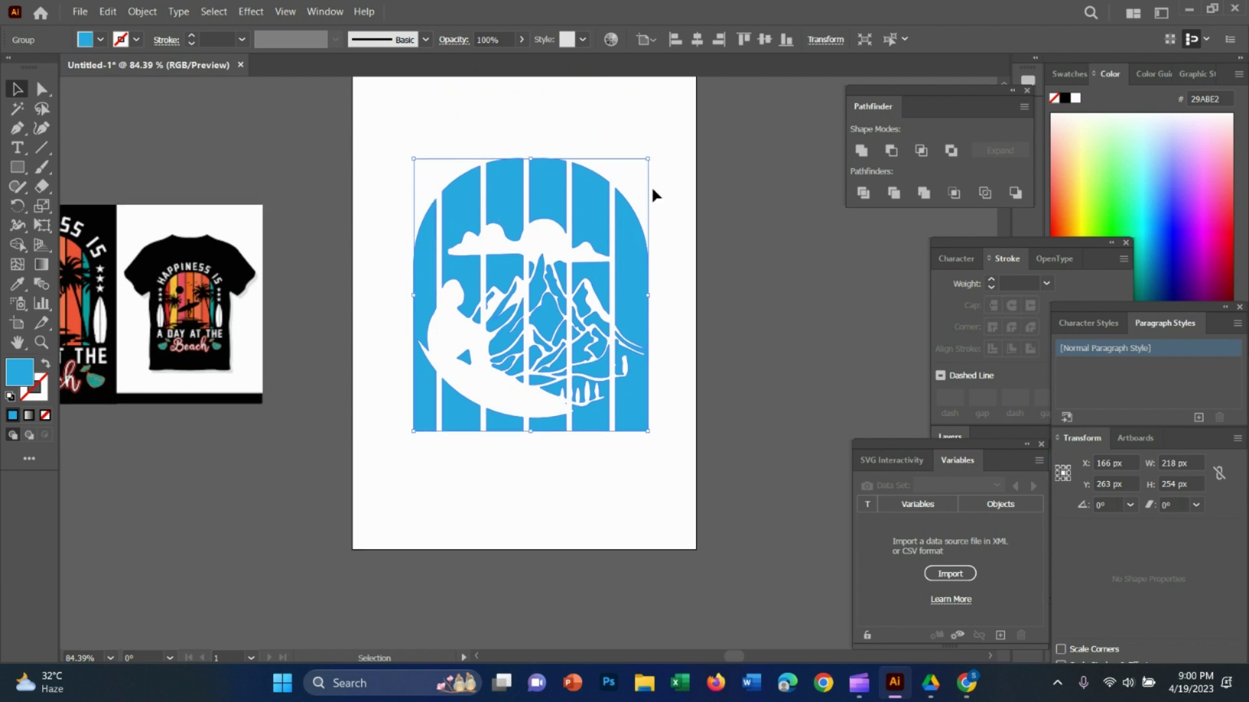
click(728, 188)
right_click(539, 256)
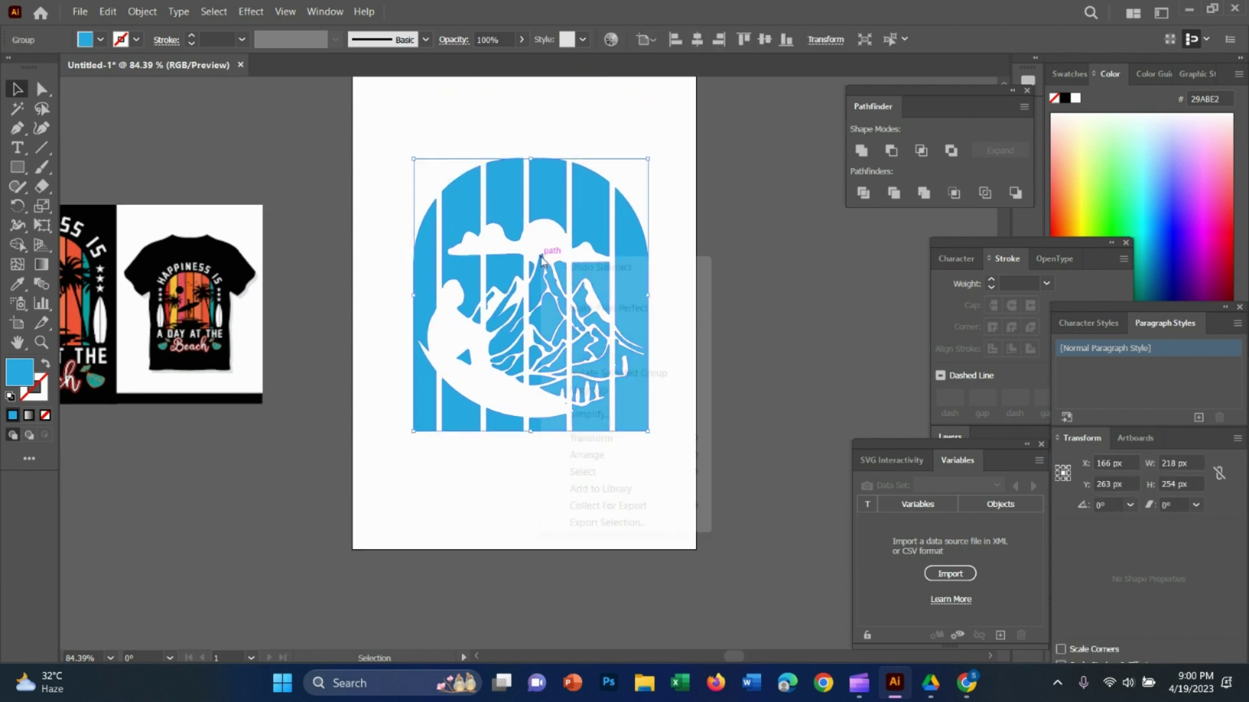
click(583, 392)
click(414, 225)
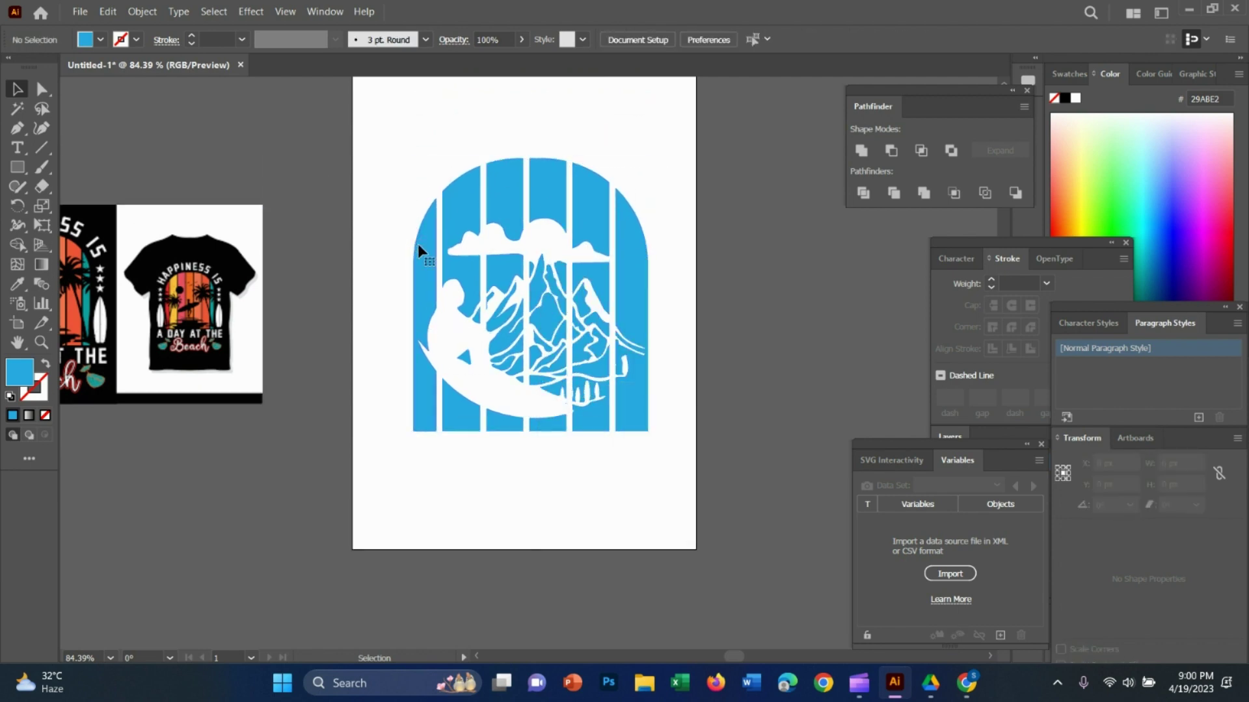
click(418, 245)
Fill the leftmost stripe with red sampled from the reference T-shirt image.
key(i)
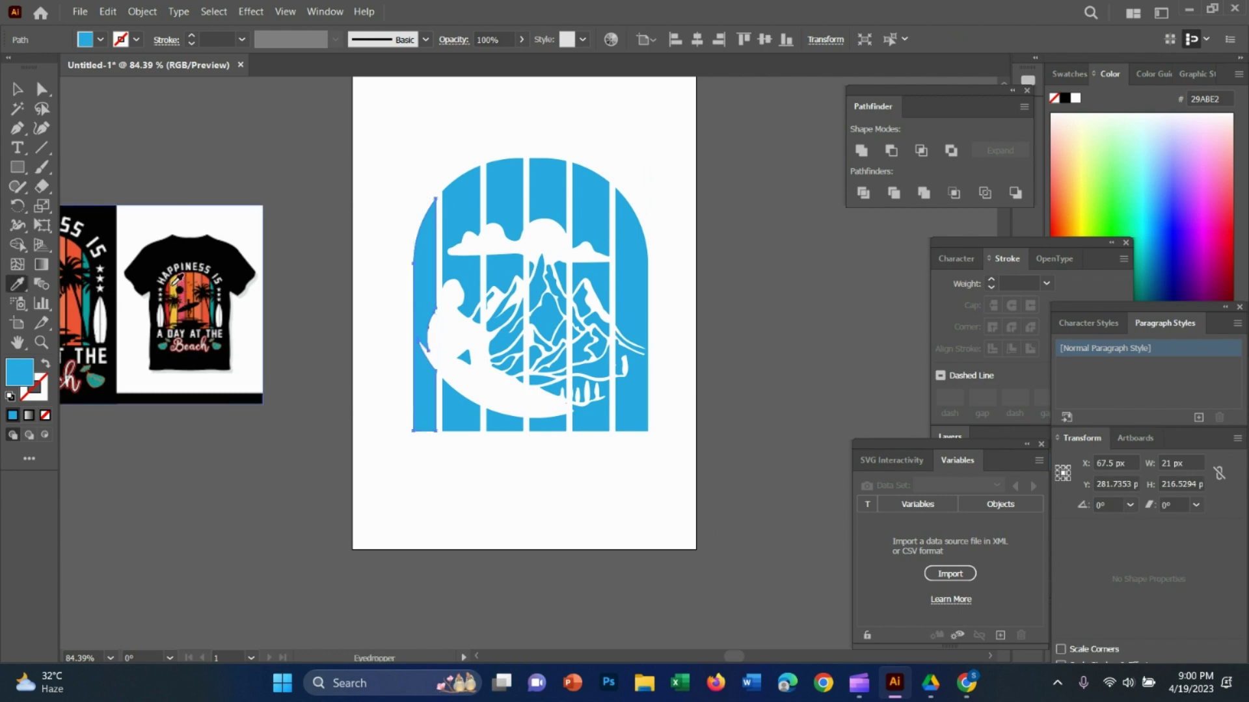
click(68, 279)
click(12, 90)
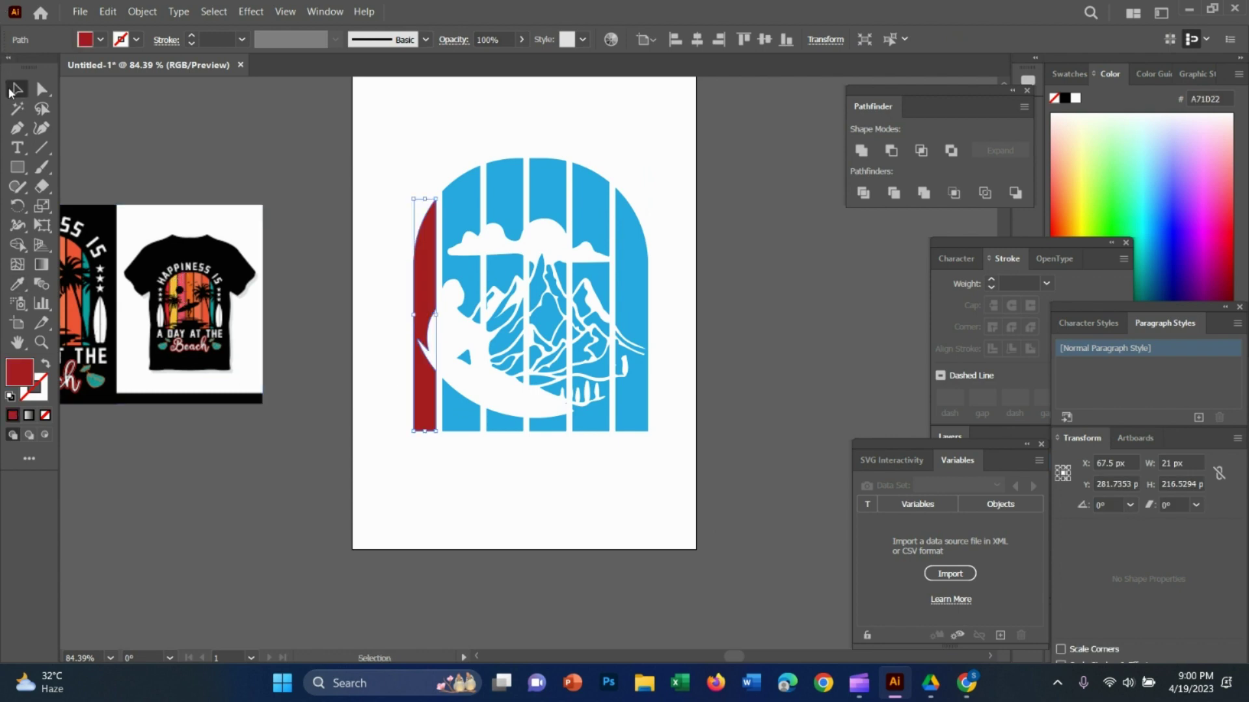
click(253, 155)
click(455, 192)
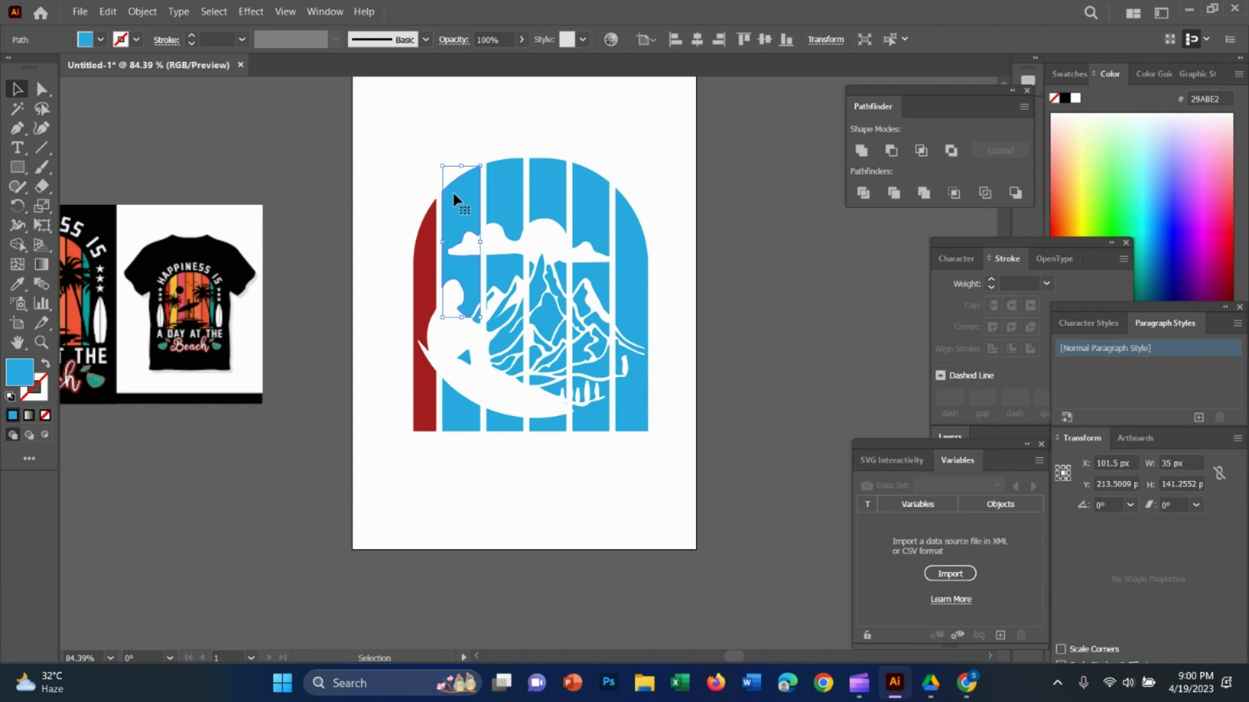
click(432, 161)
drag(432, 158, 474, 347)
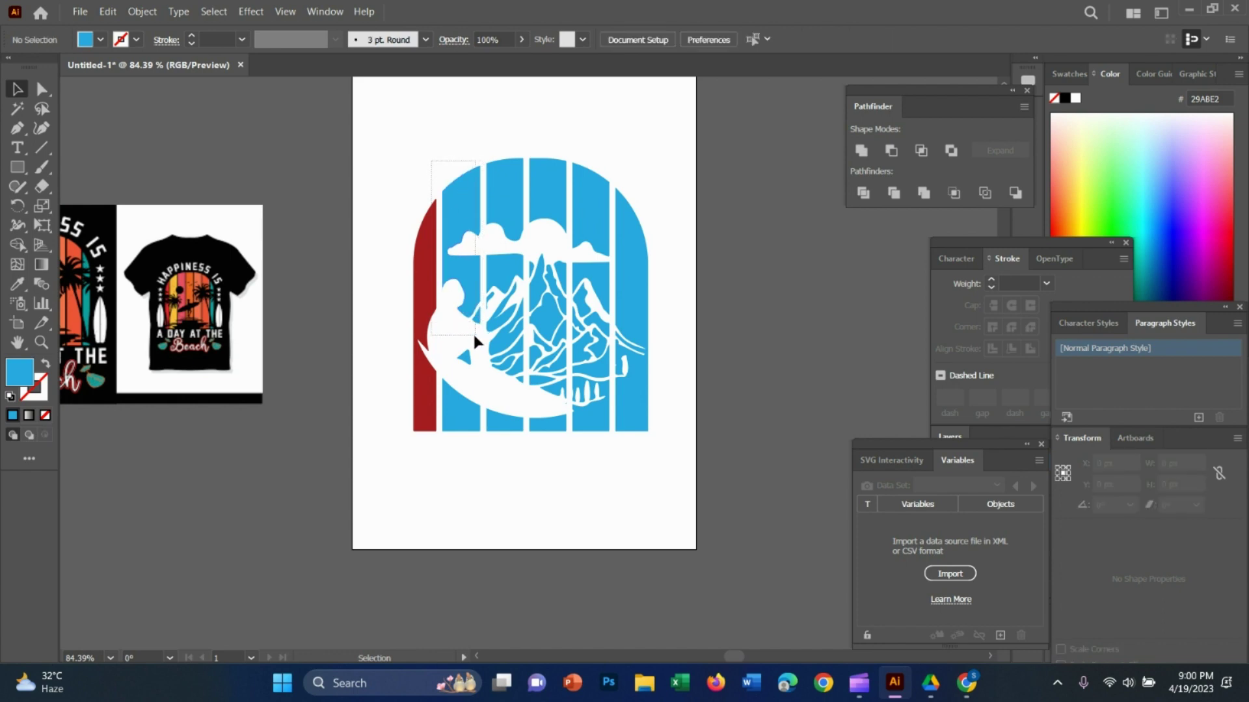
click(351, 151)
Colour the second stripe from the left pure yellow.
drag(471, 447, 471, 448)
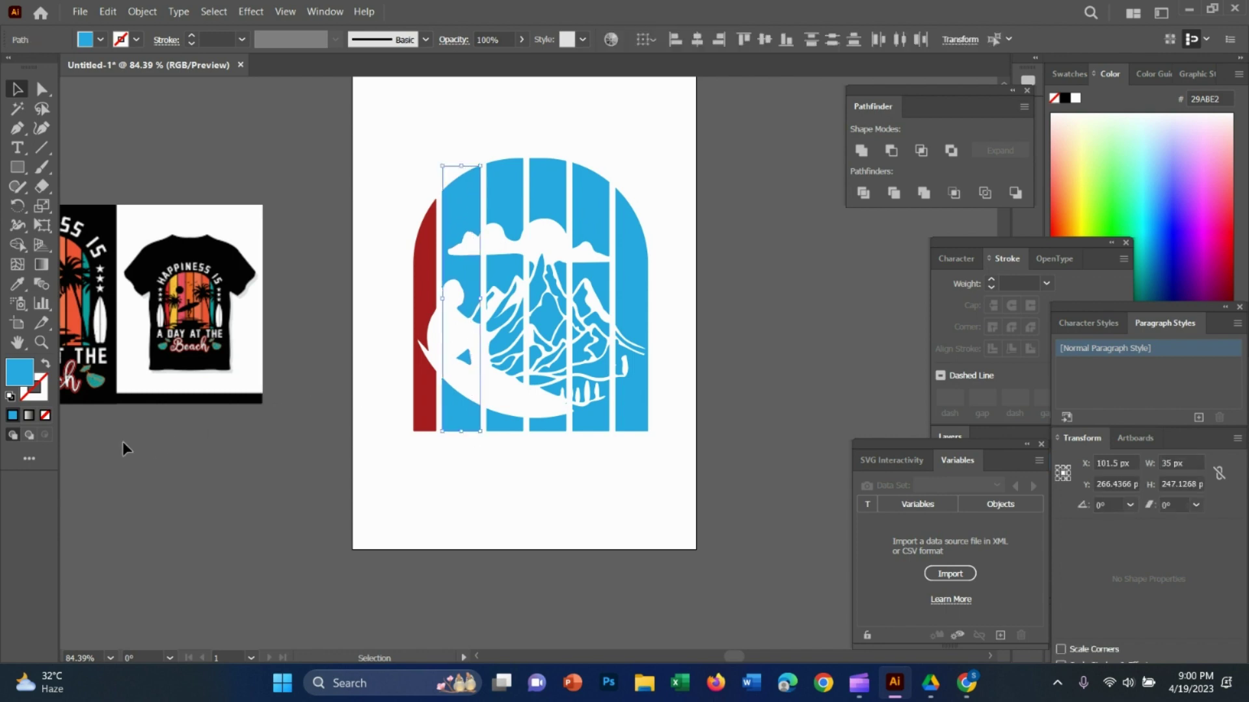
key(i)
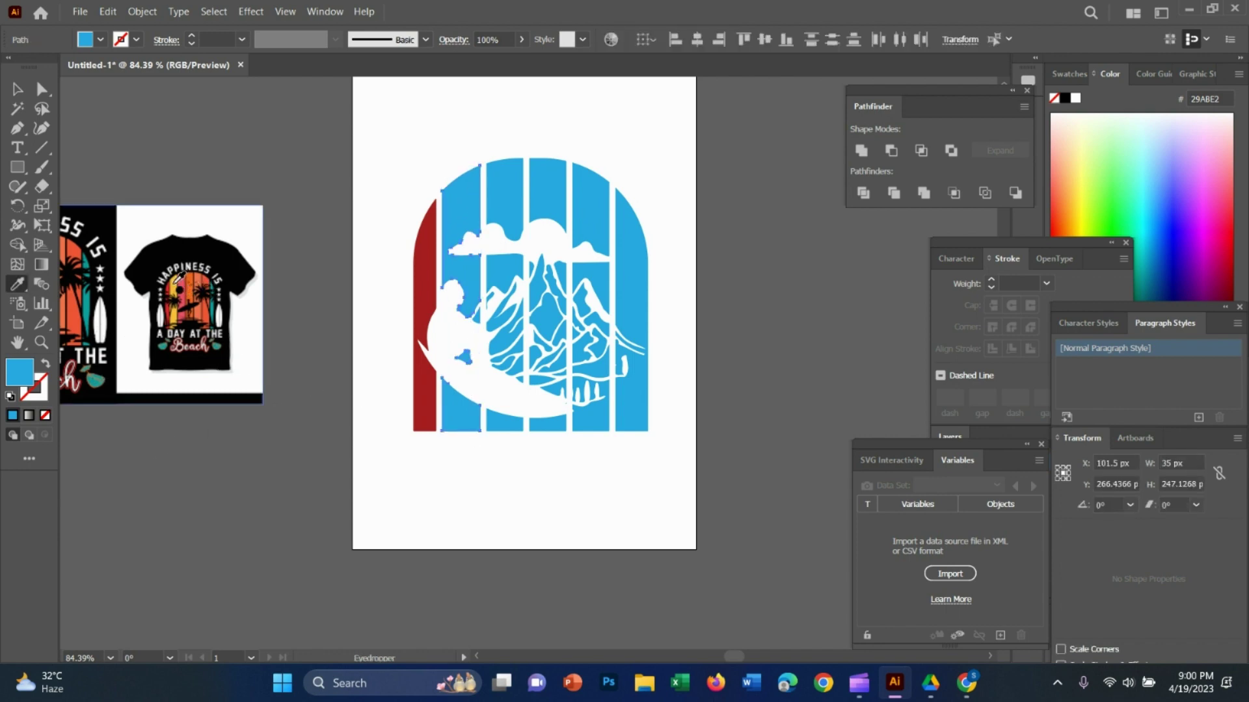
click(175, 284)
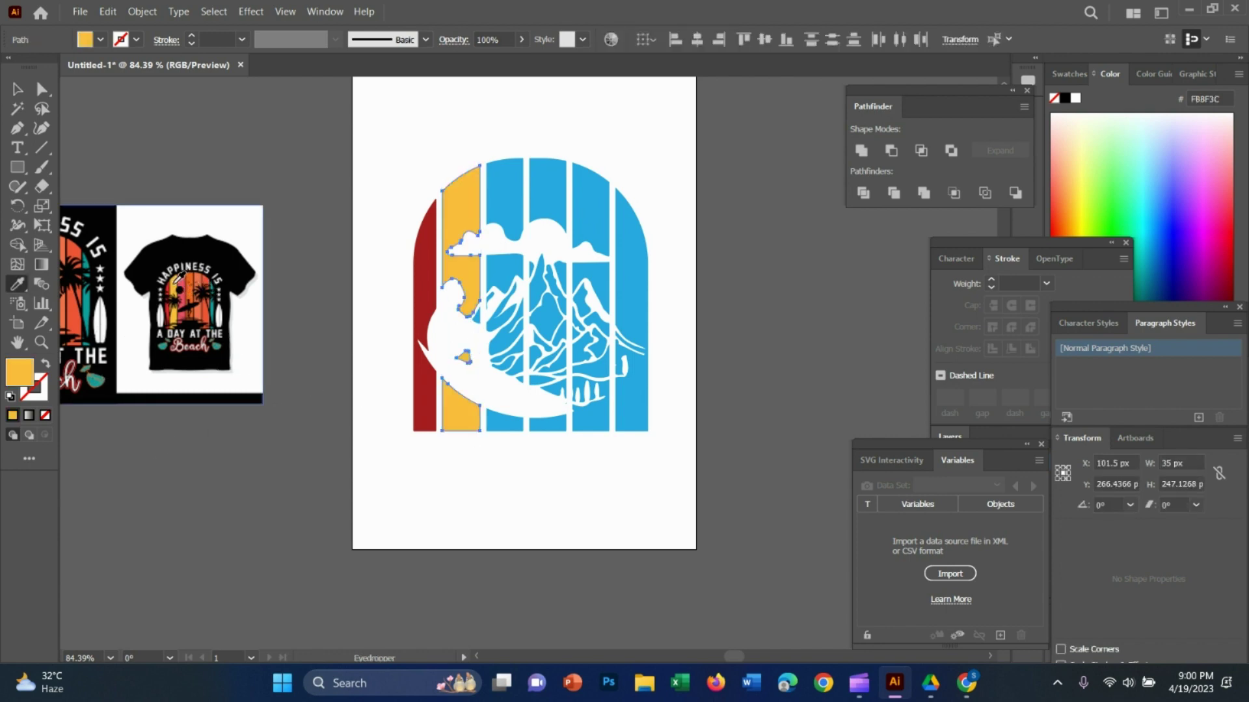
click(101, 40)
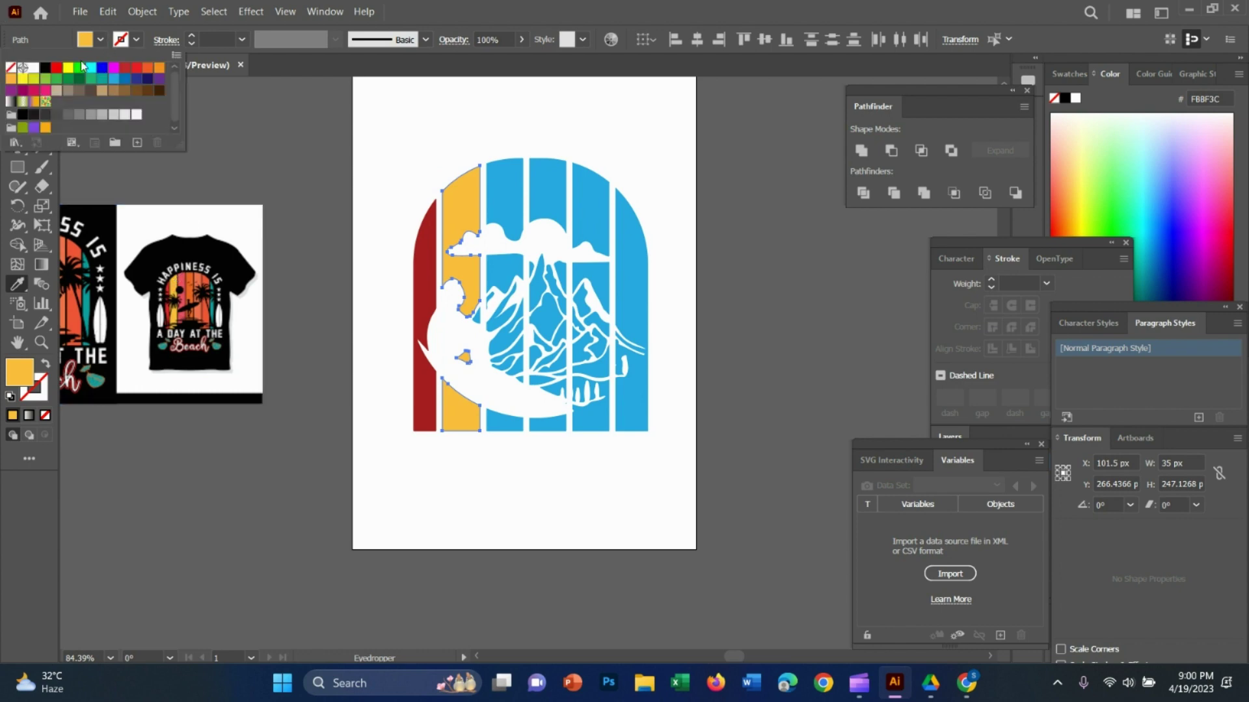
click(68, 67)
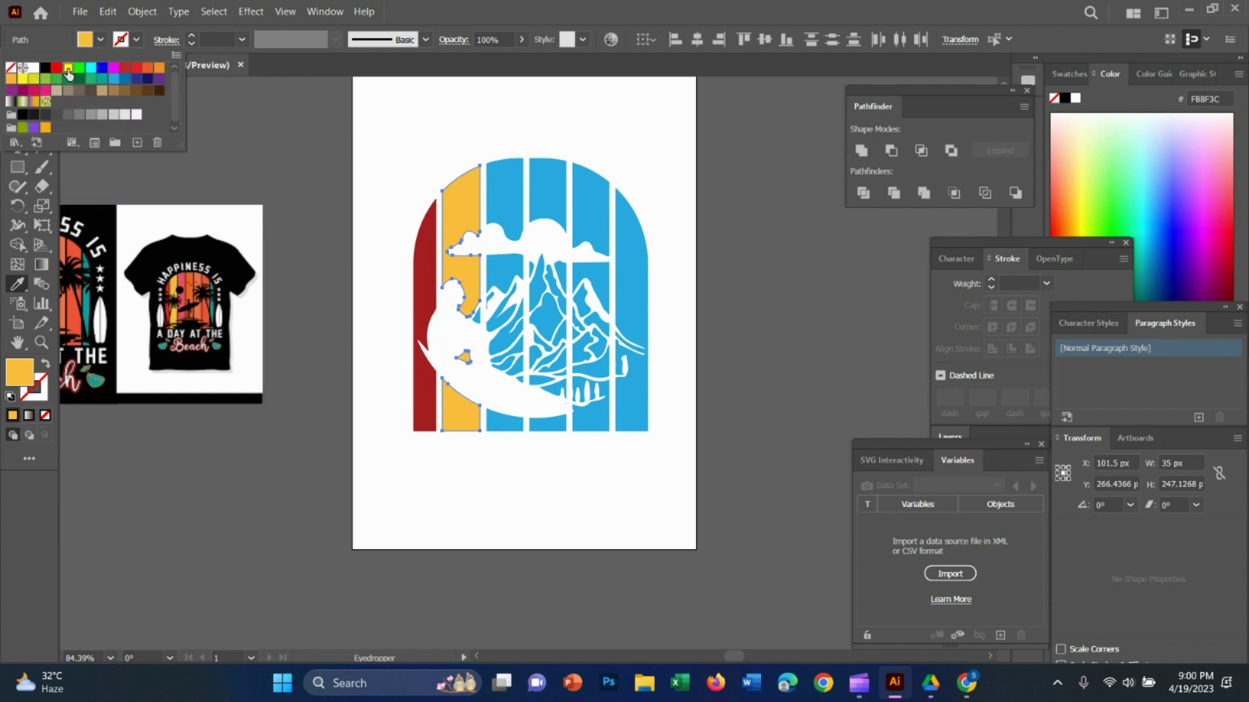
click(259, 171)
key(v)
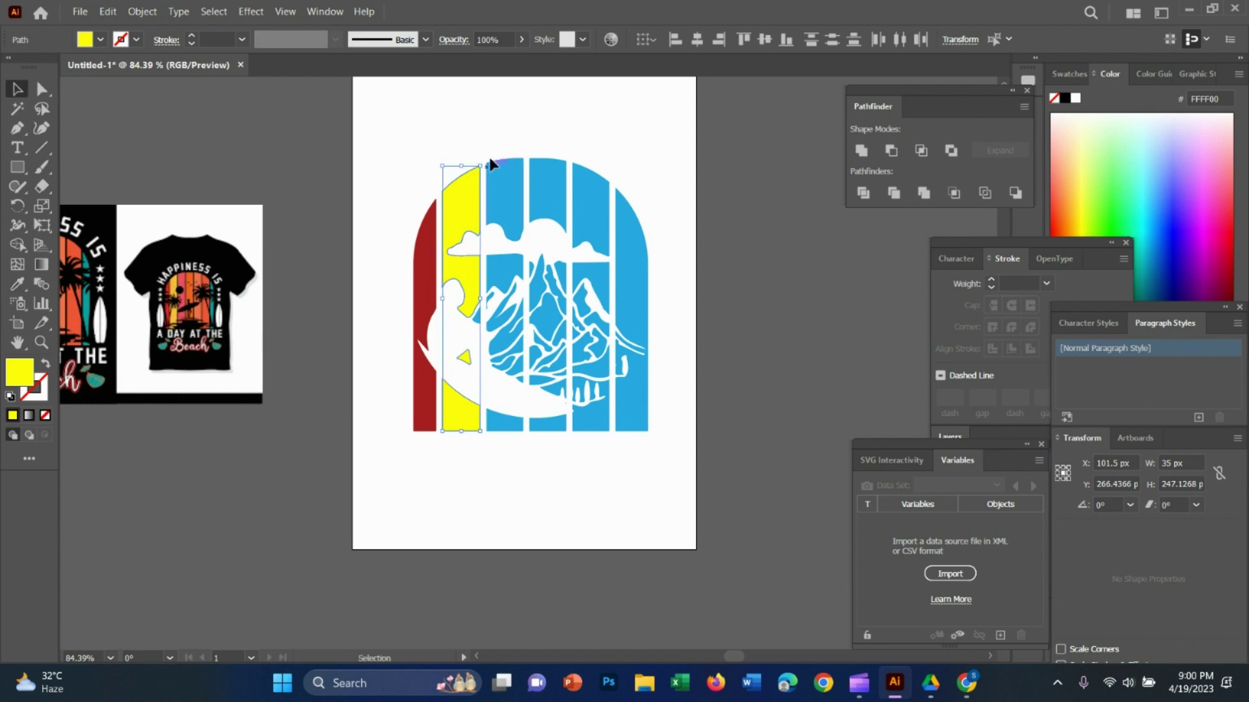
Make the third stripe from the left a darker pink.
click(508, 442)
key(i)
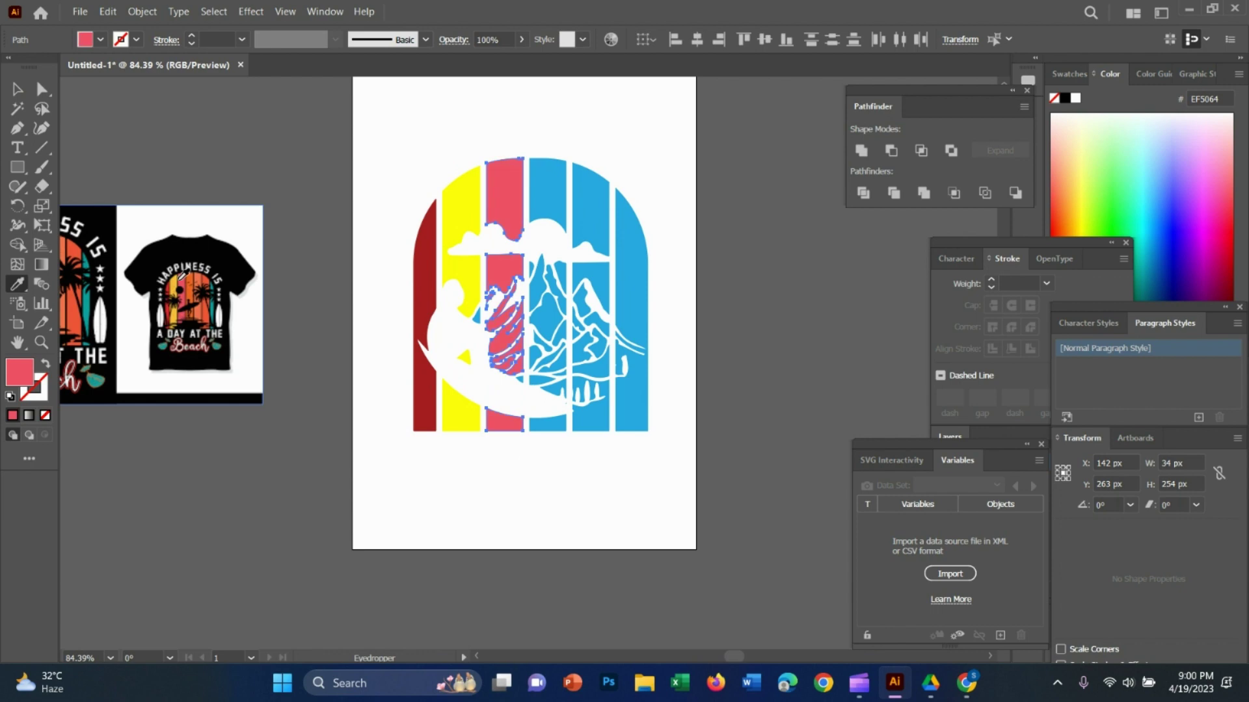
click(180, 283)
click(107, 39)
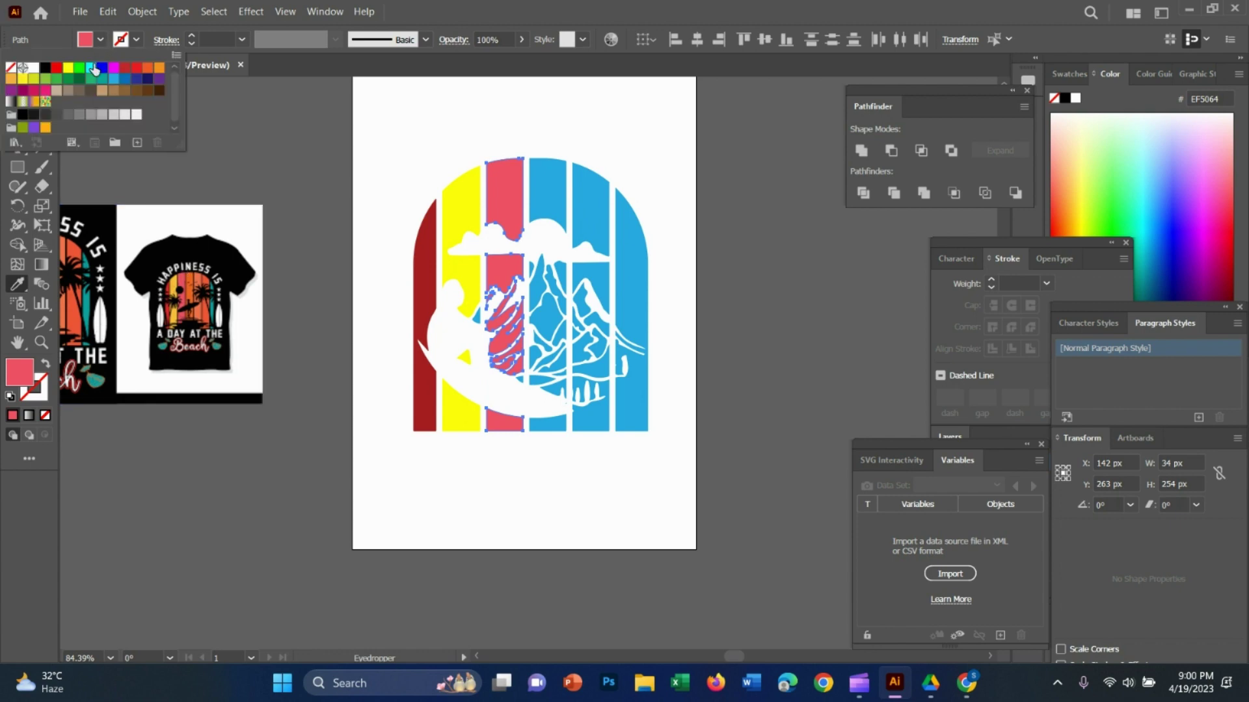
click(45, 91)
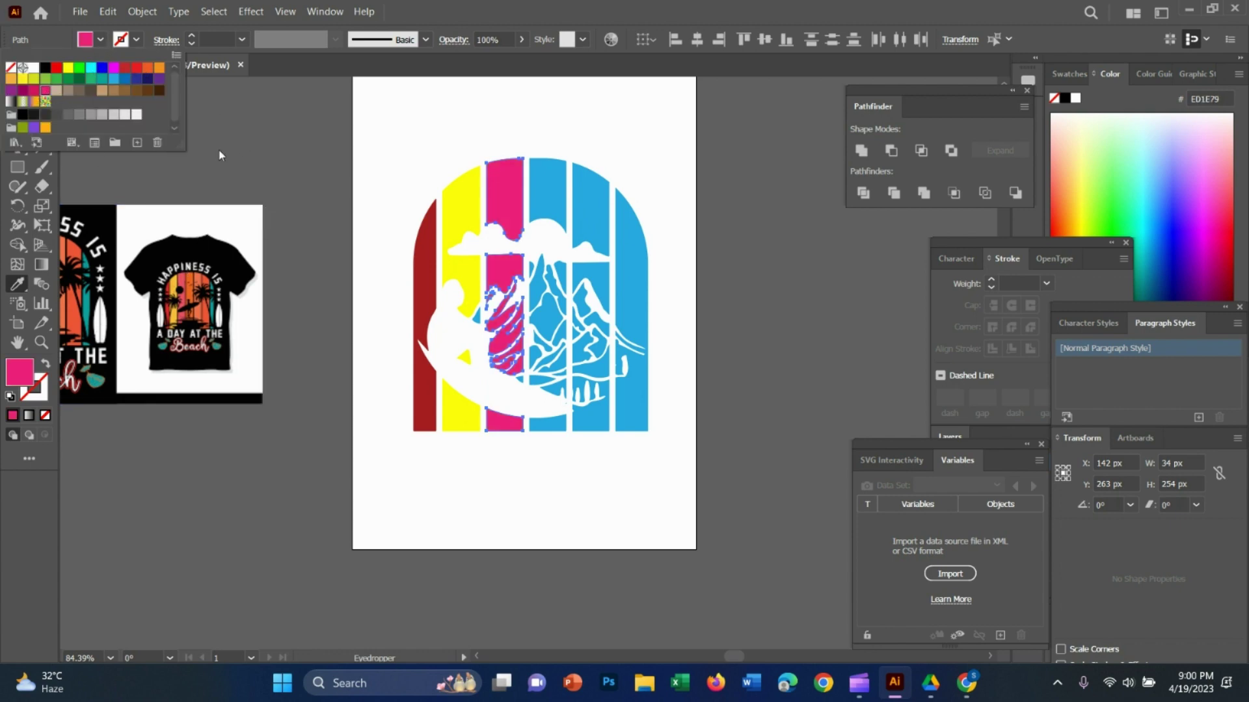
click(33, 92)
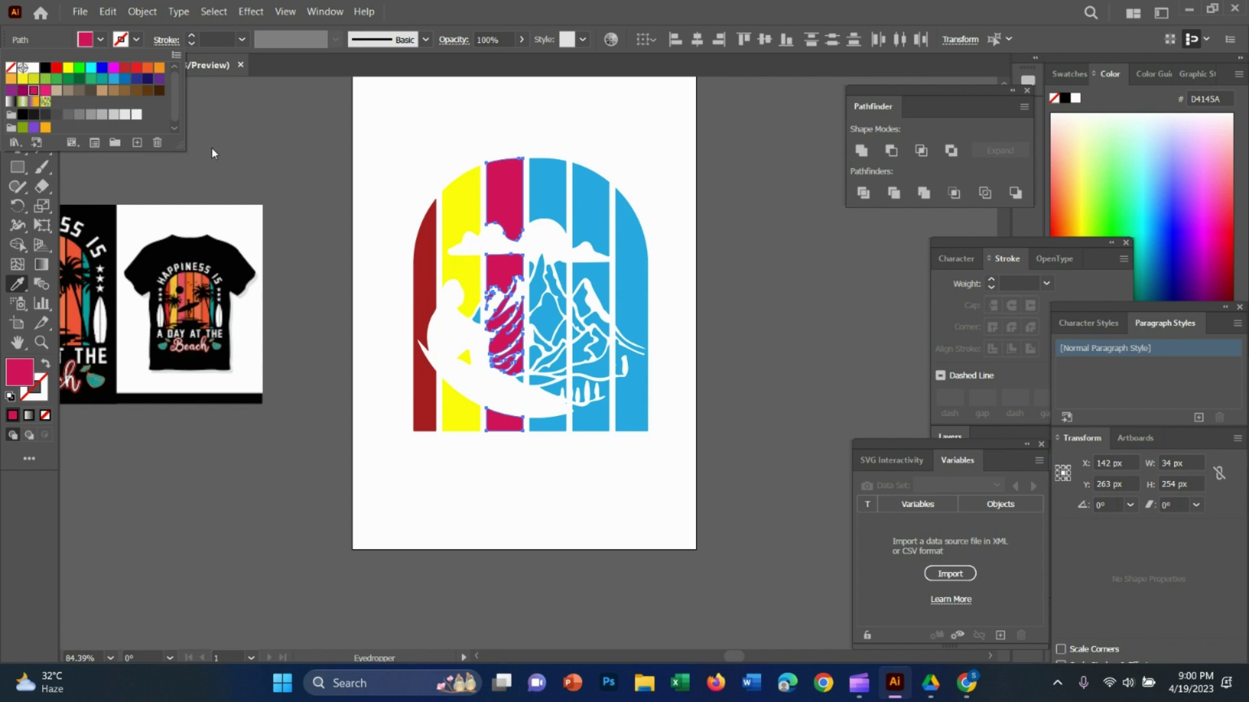
key(v)
Enlarge the reference T-shirt image for easier colour sampling.
scroll(162, 276, up, 1)
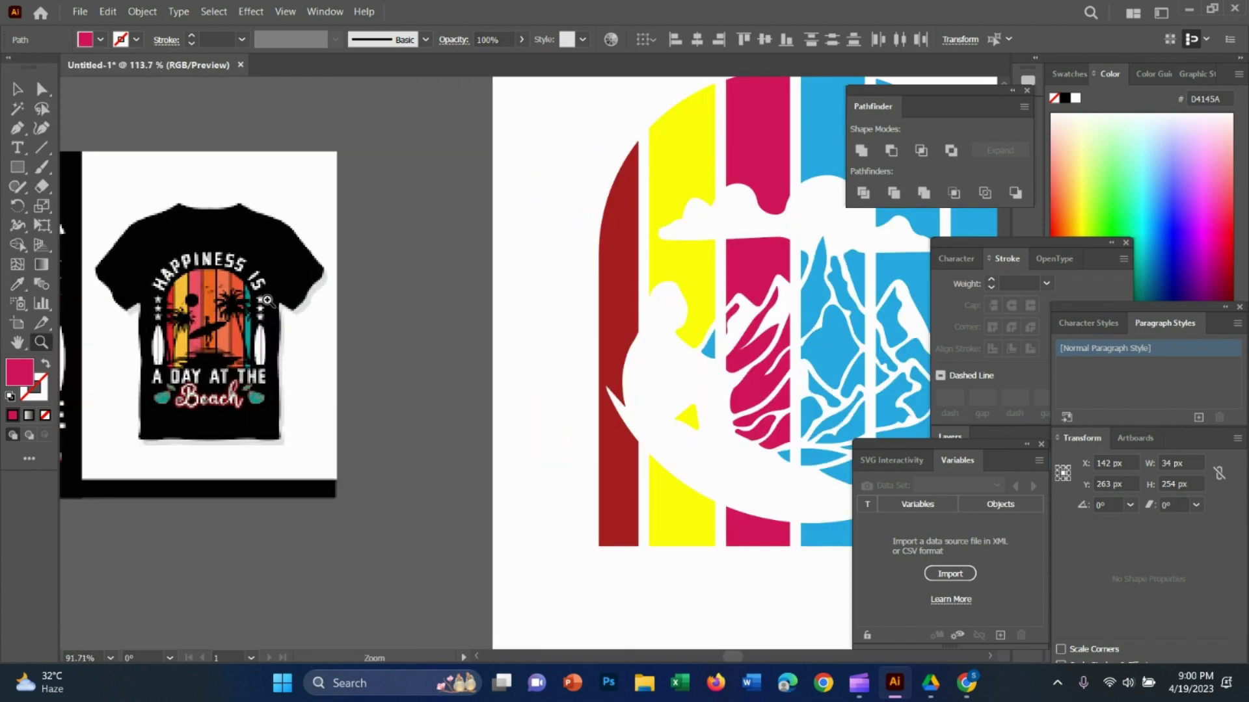
scroll(195, 293, up, 1)
scroll(252, 324, up, 1)
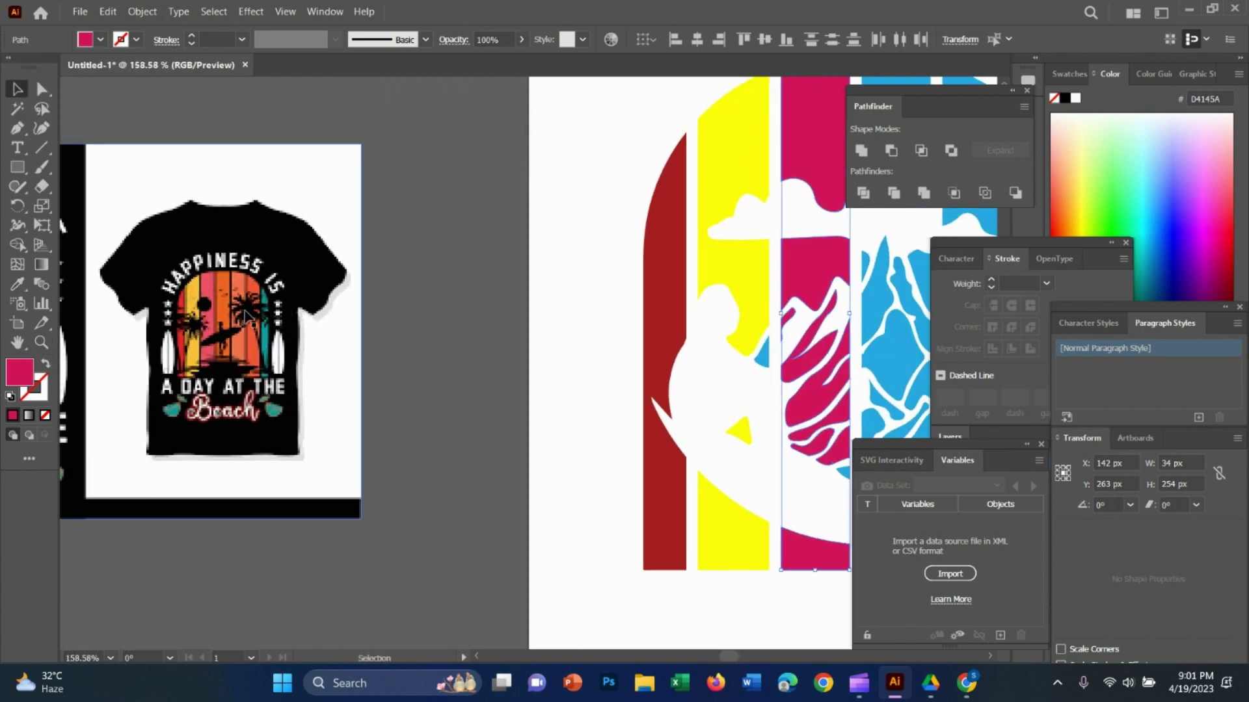
click(247, 318)
drag(361, 518, 448, 625)
key(z)
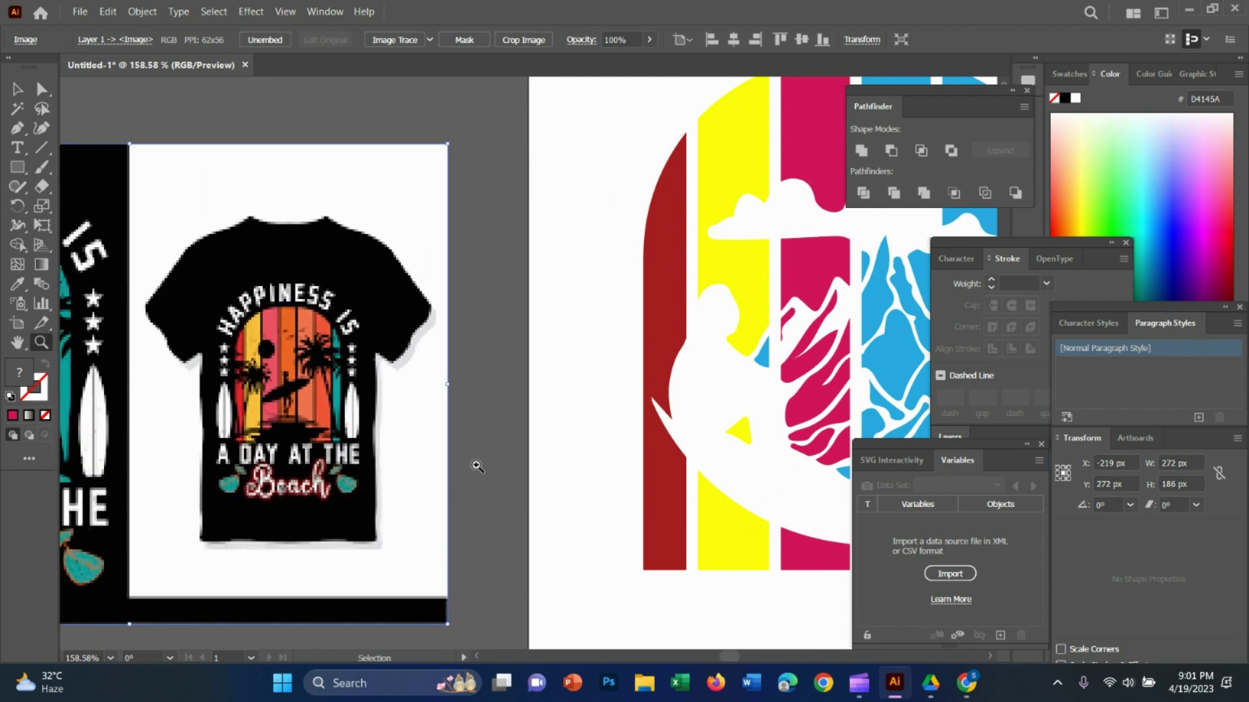
scroll(477, 466, down, 3)
key(v)
Recolour the magenta stripe with the reference design's pink.
click(652, 296)
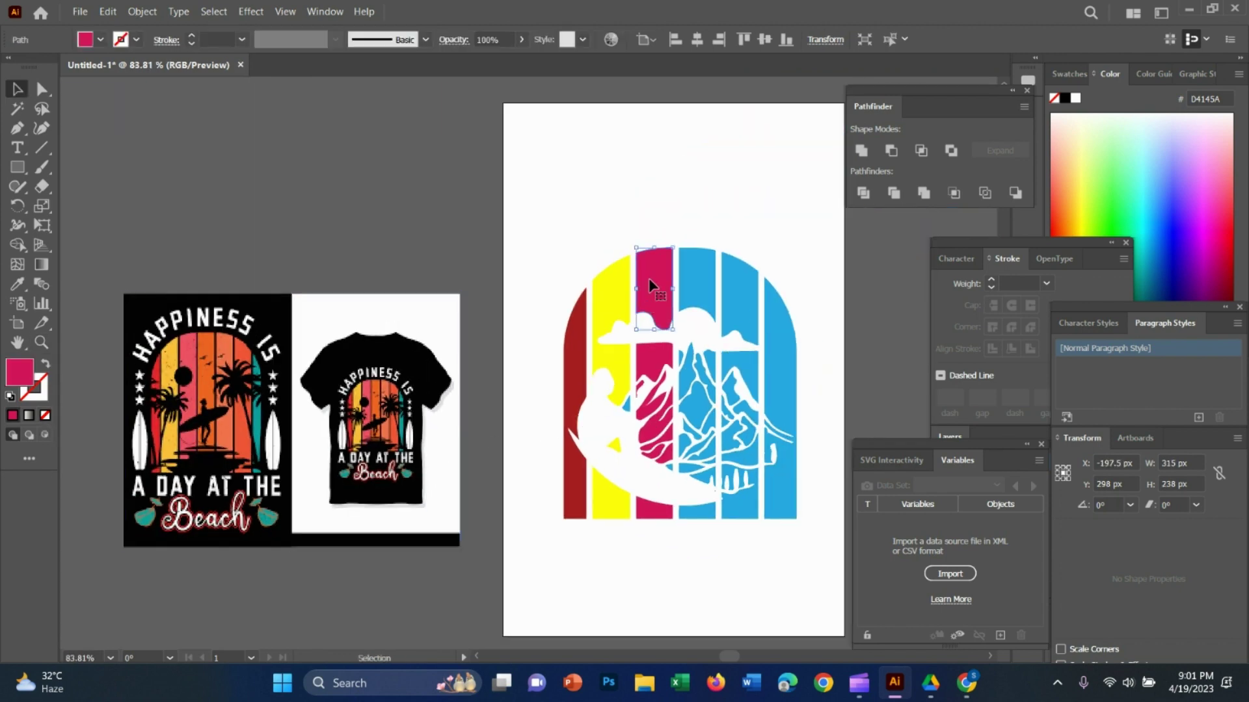
click(623, 220)
click(660, 517)
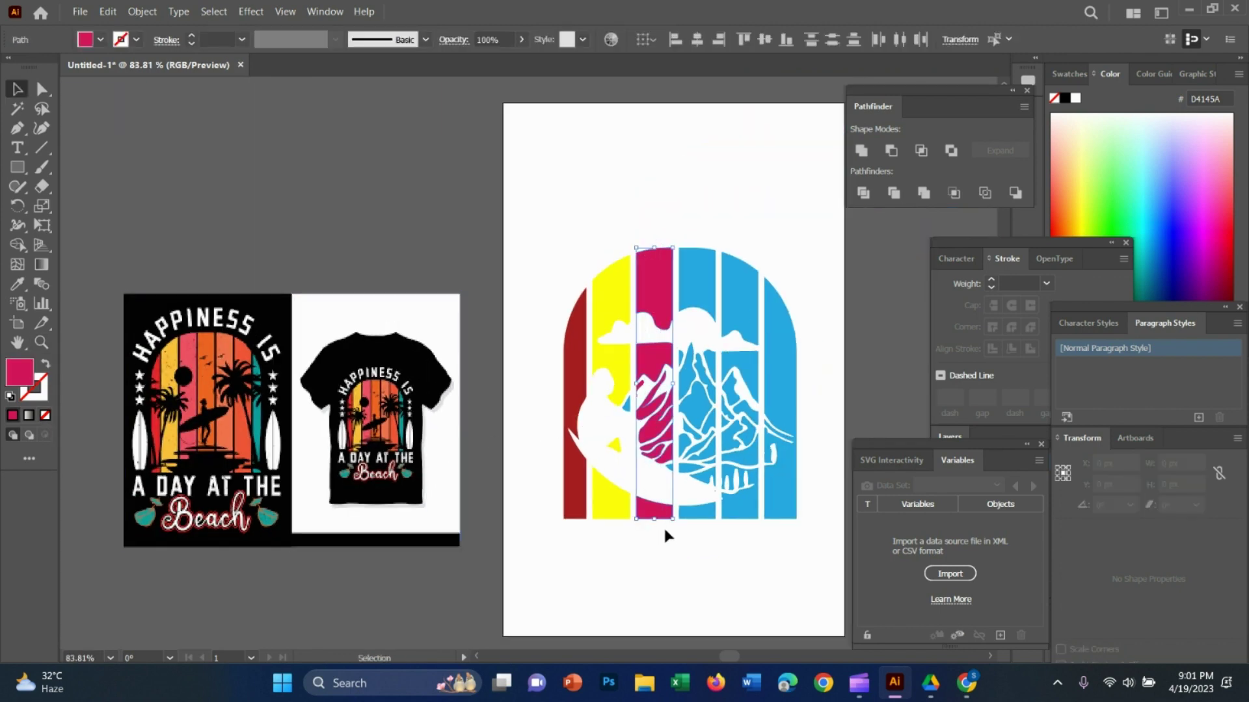
key(i)
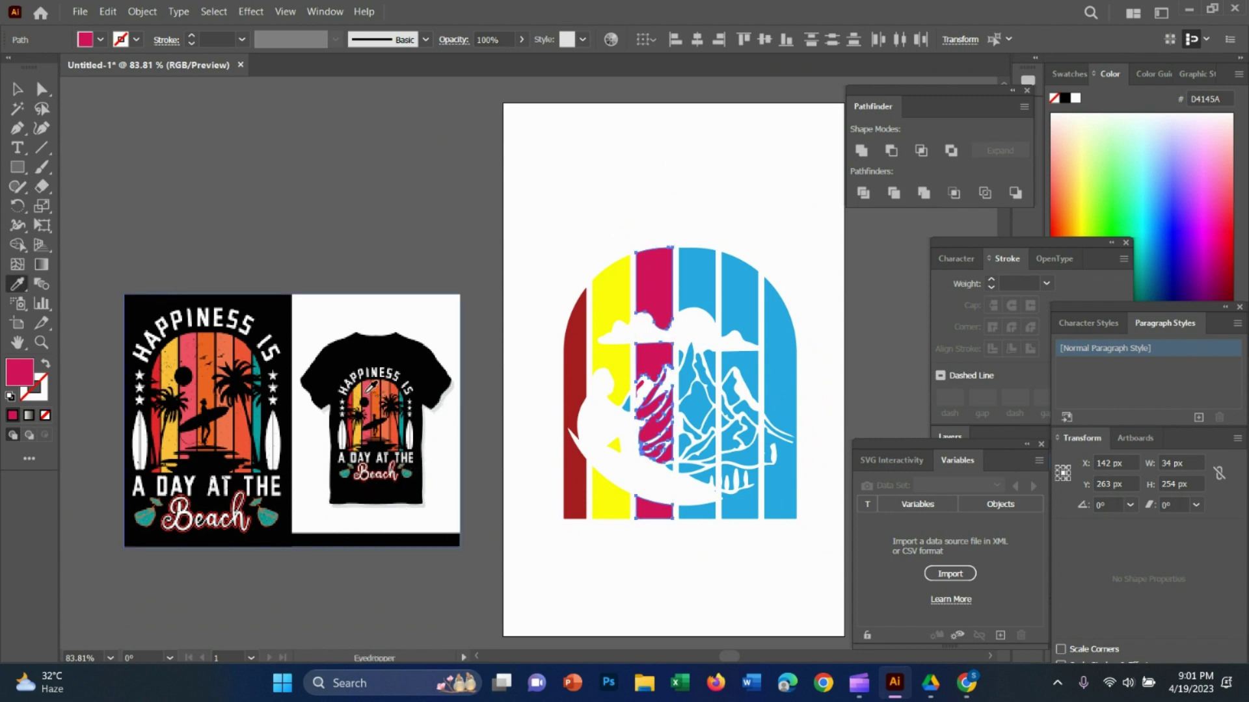
click(367, 392)
key(v)
click(248, 170)
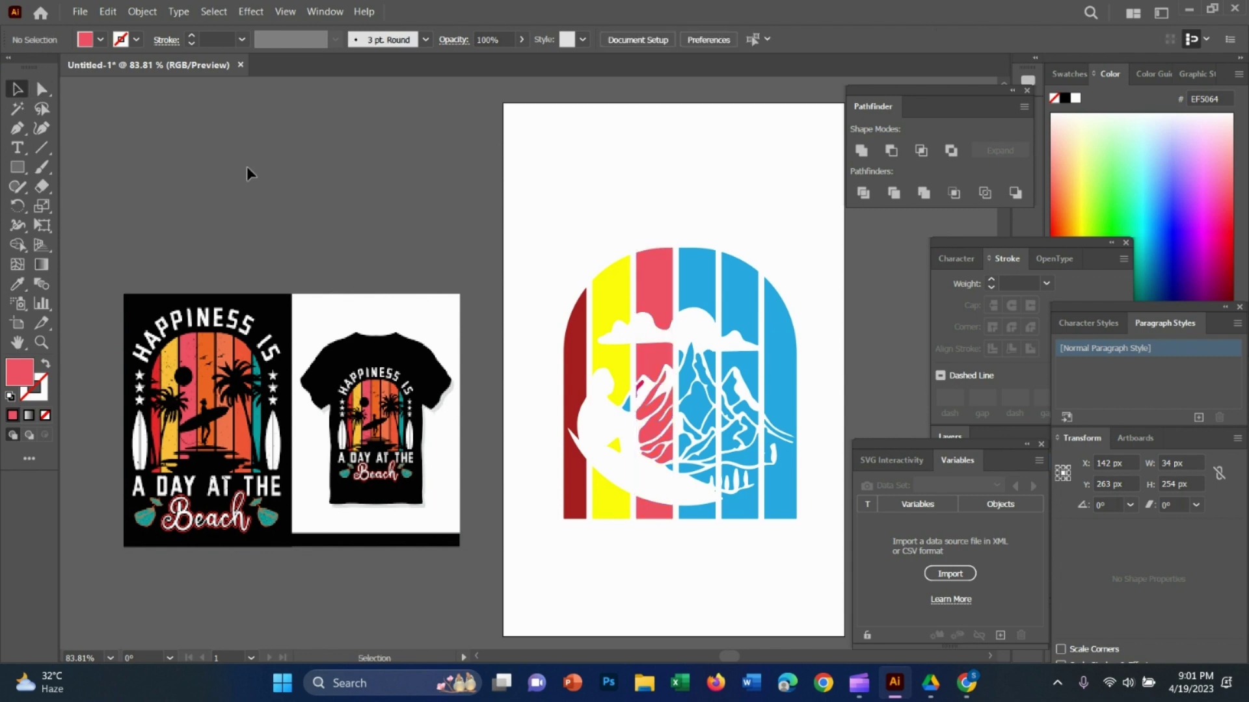
Give the blue stripe beside the orange one the reference's orange-red.
click(702, 522)
key(i)
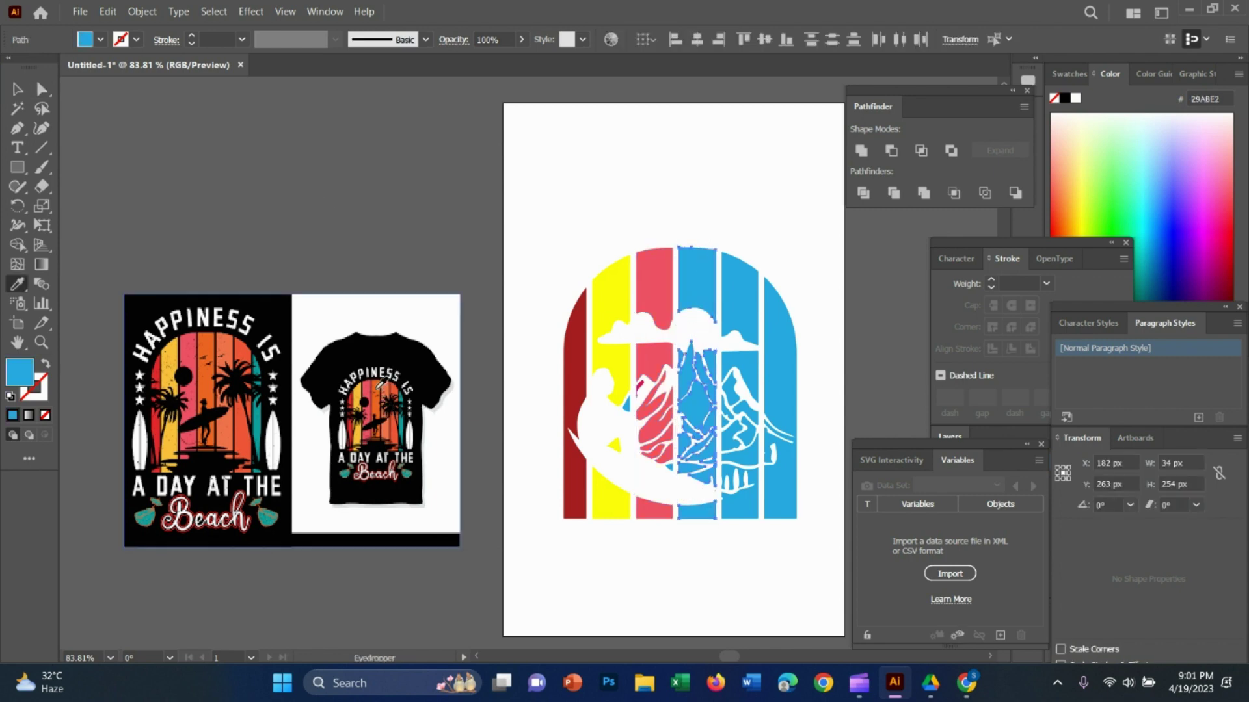
key(v)
click(728, 215)
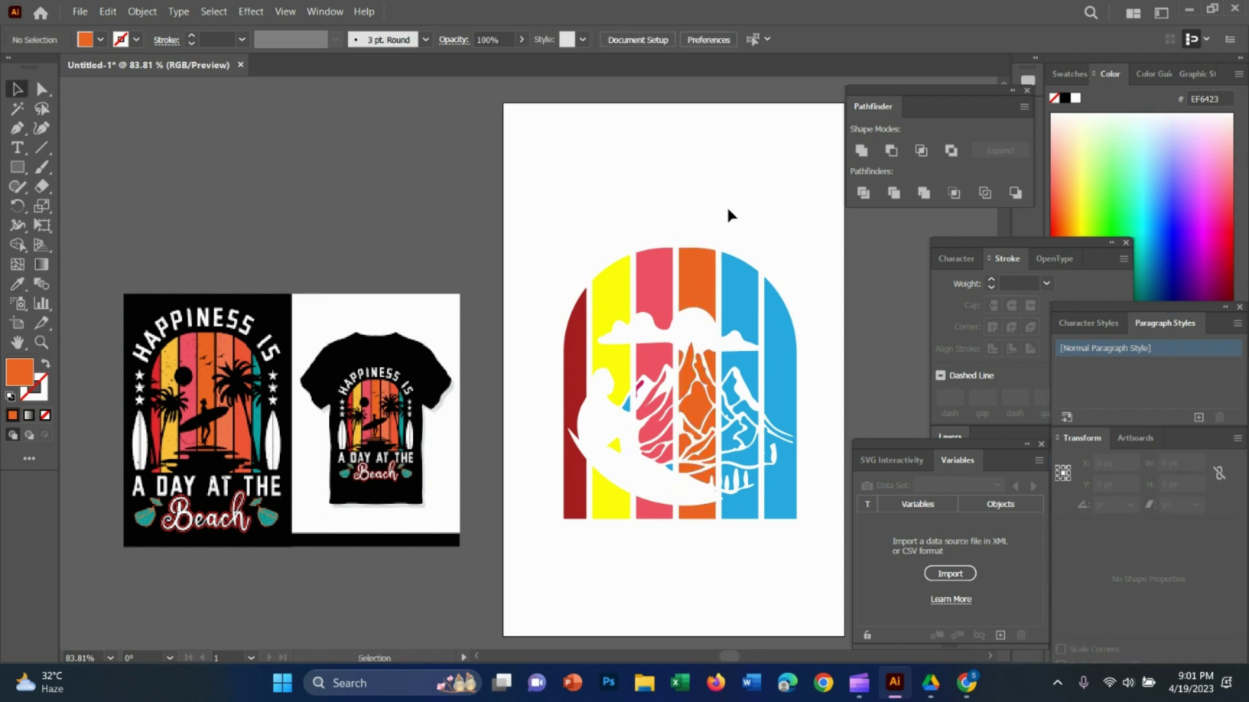
click(748, 522)
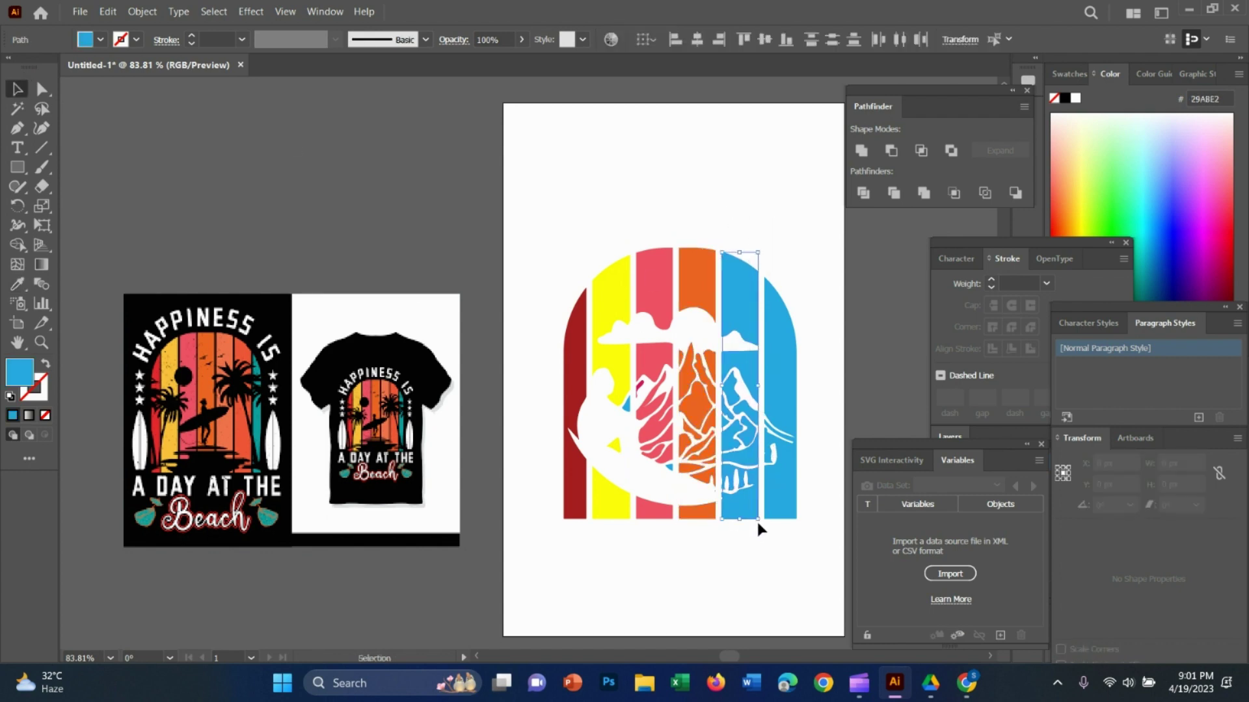
key(i)
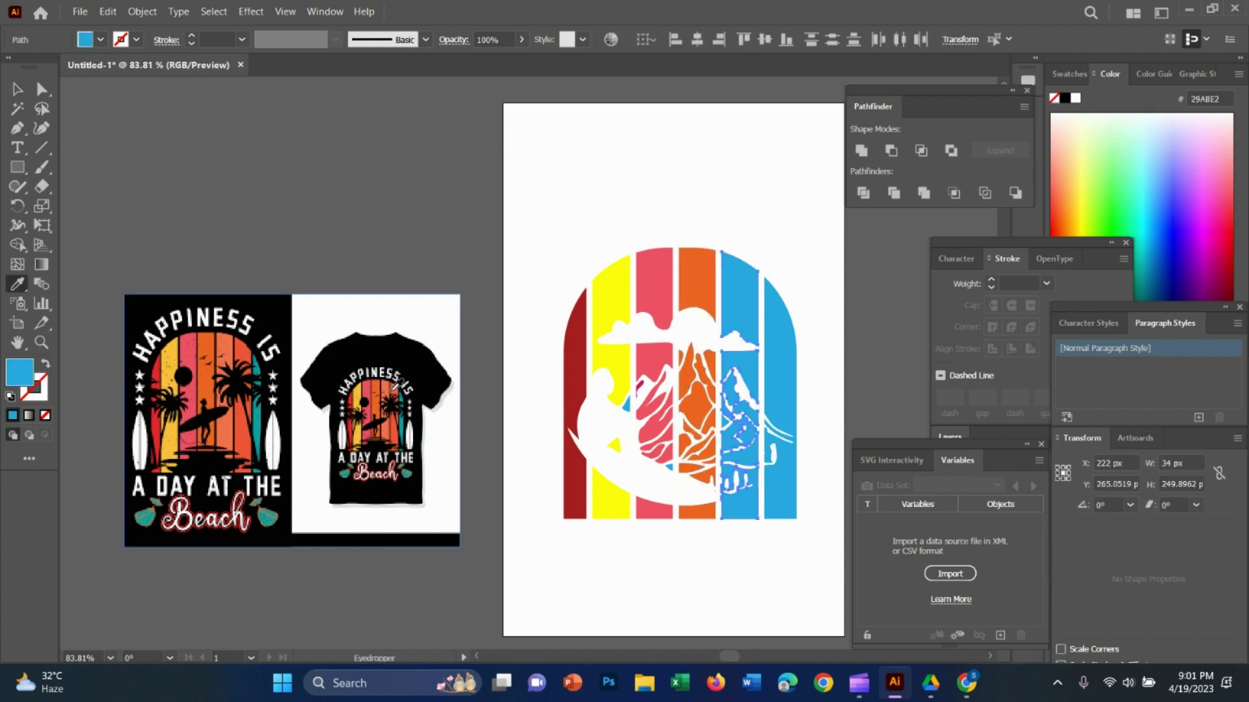
click(394, 390)
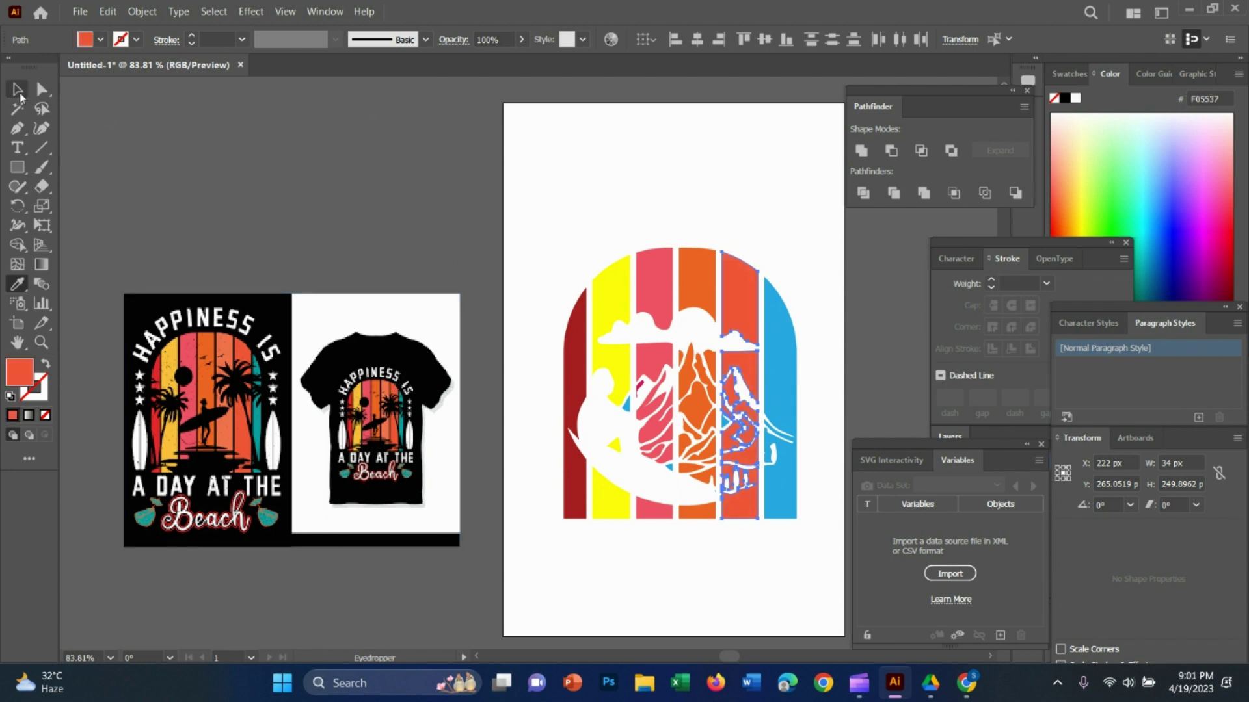
key(v)
click(870, 303)
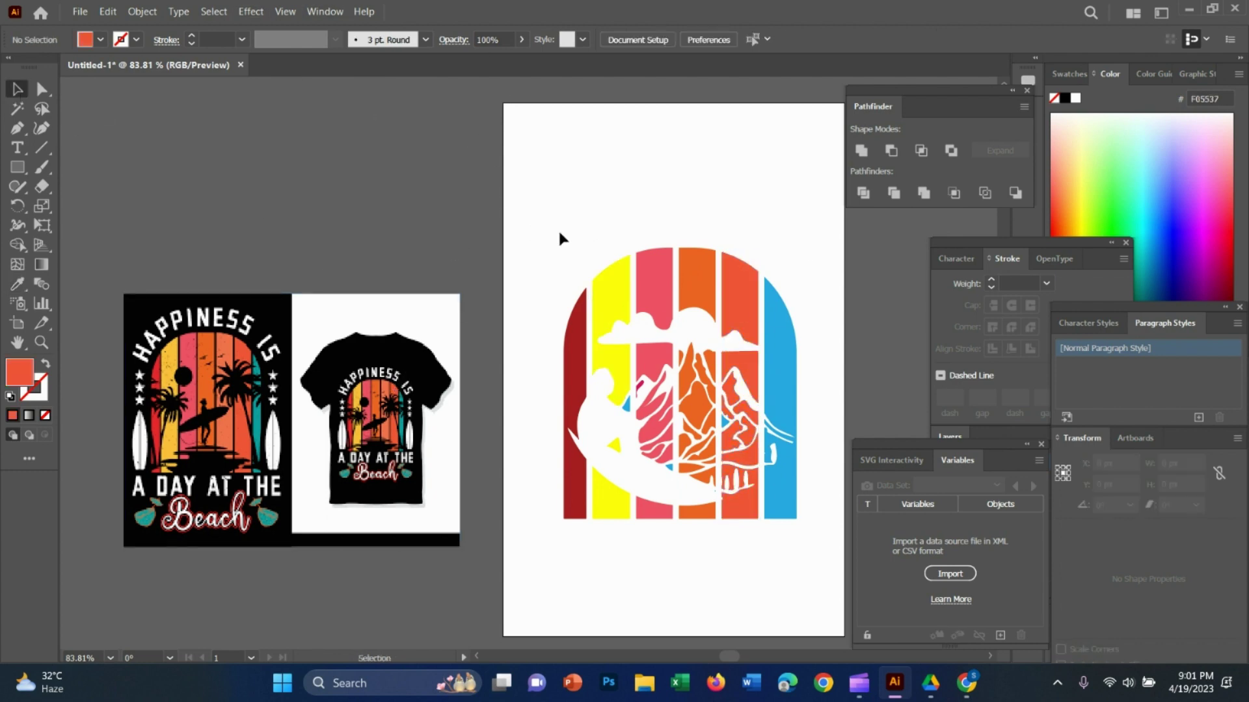
scroll(561, 239, down, 1)
click(691, 396)
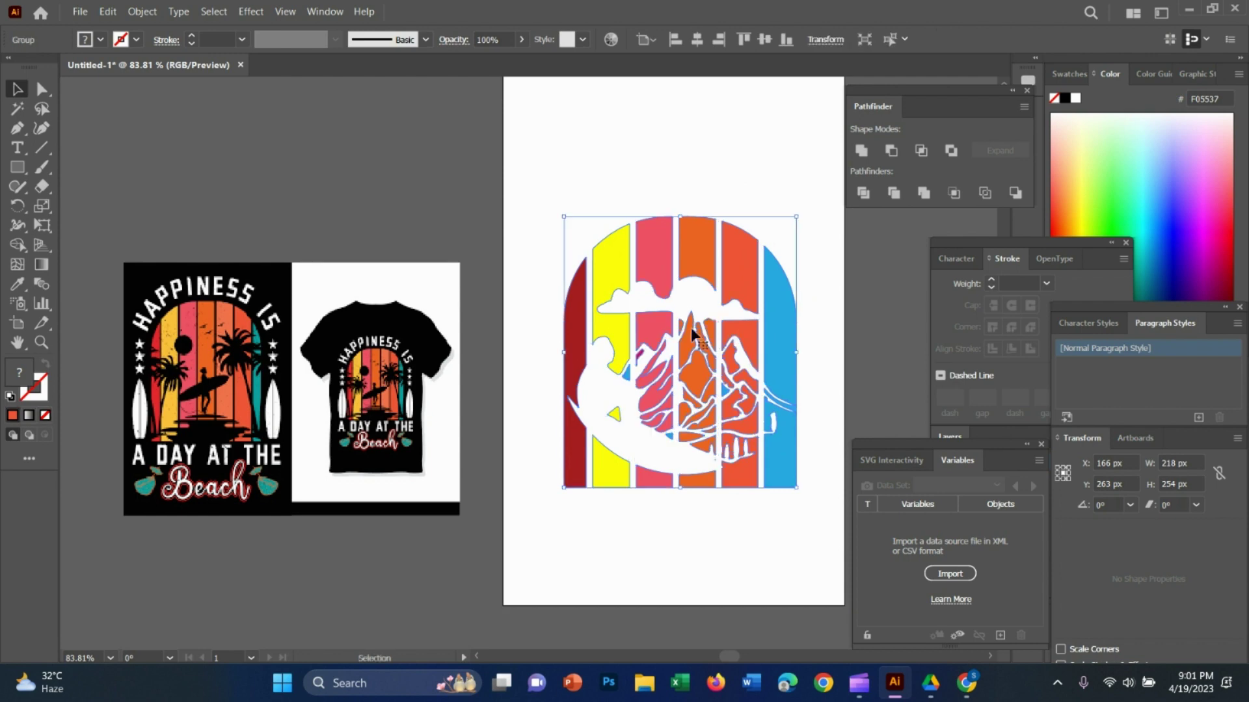
Move the design aside, then draw a page-sized black rectangle and lock it.
drag(692, 332, 260, 183)
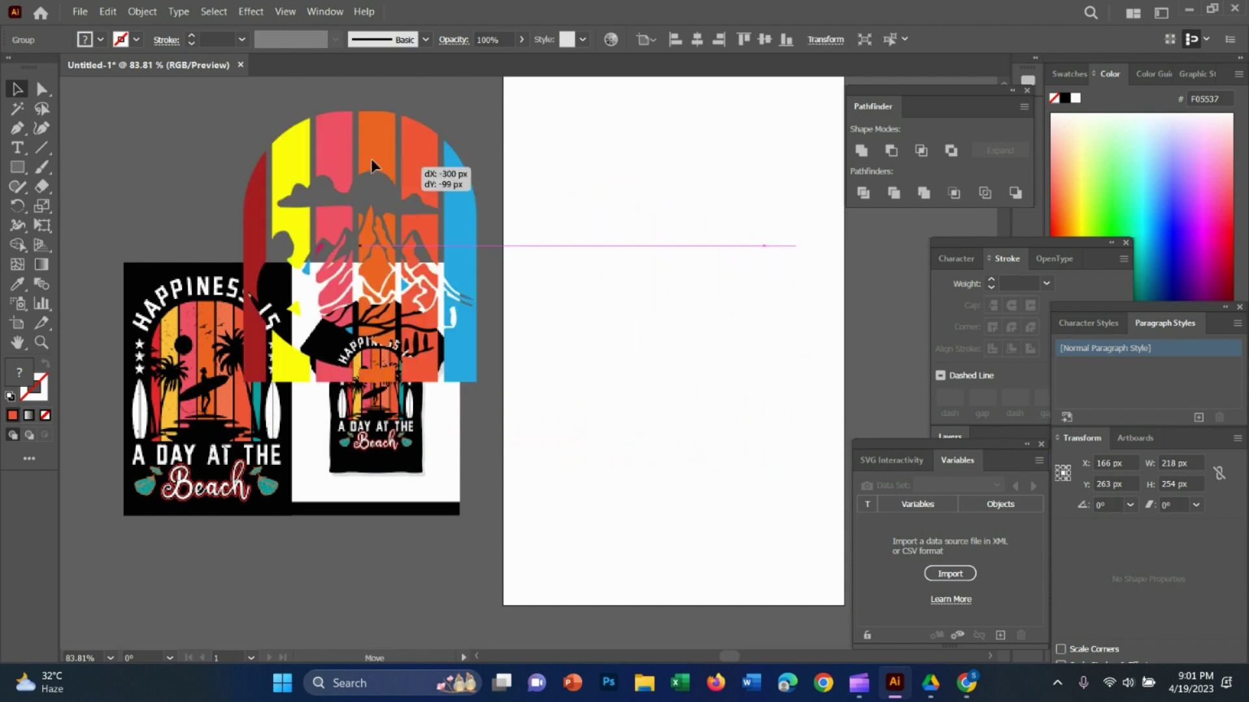
click(17, 167)
scroll(326, 260, up, 1)
drag(503, 120, 844, 576)
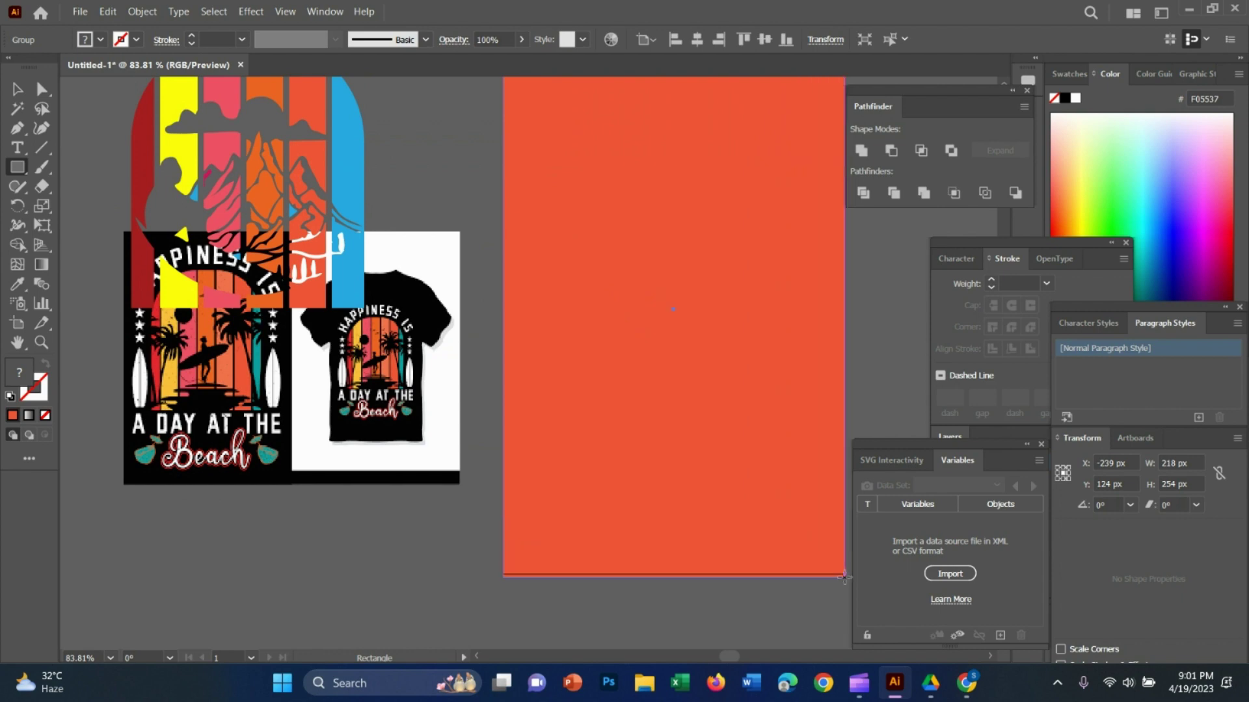
scroll(616, 510, right, 3)
scroll(616, 510, up, 1)
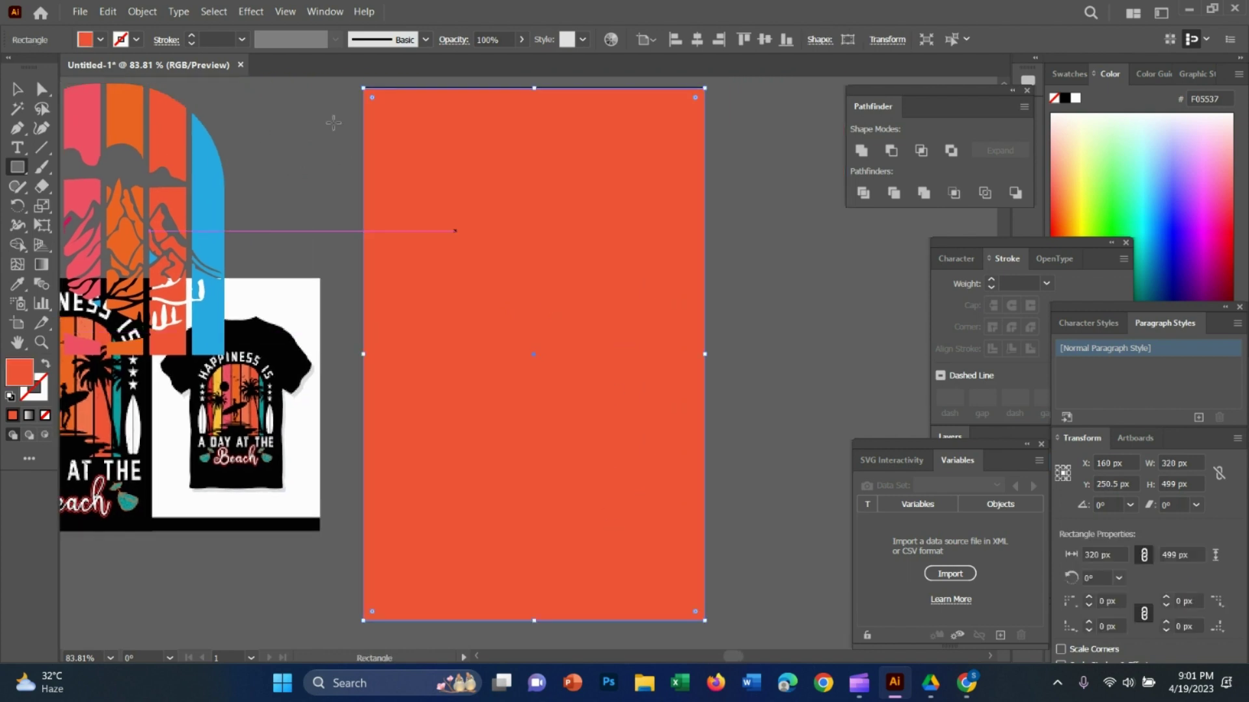
click(100, 39)
click(48, 72)
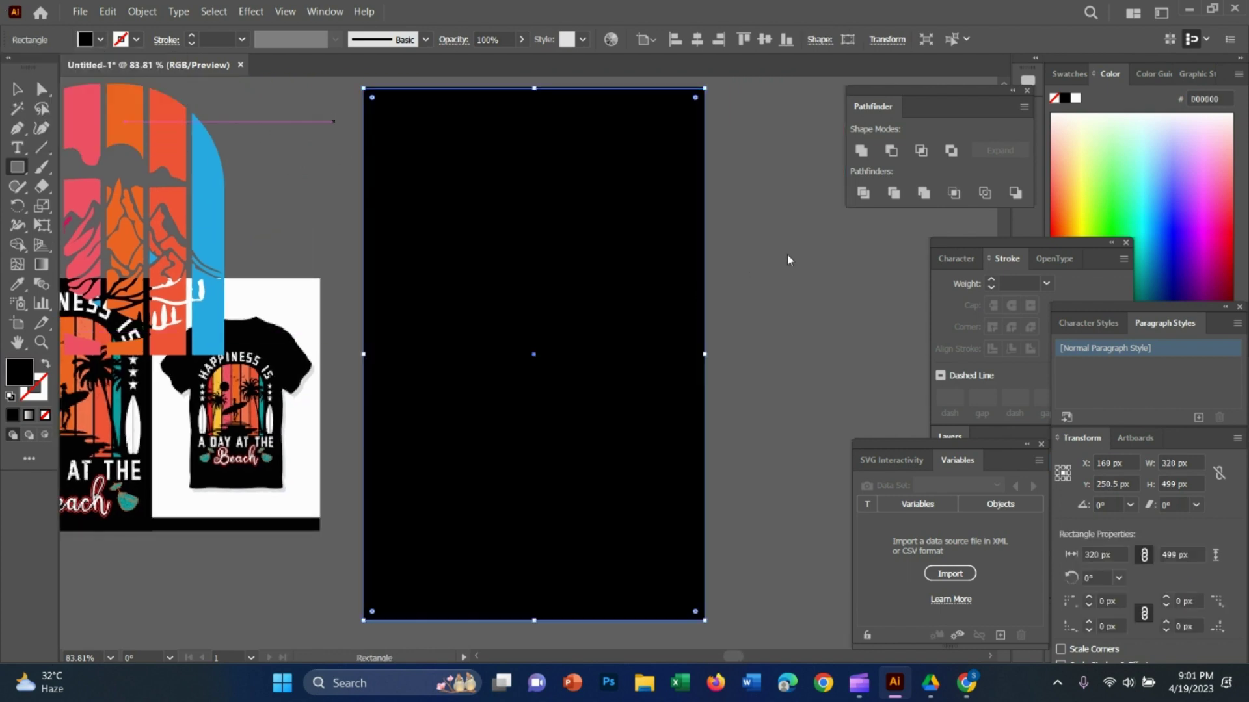
key(ctrl+2)
scroll(666, 270, down, 3)
Bring the arch design in front of the black background and place it on top.
key(v)
mouse_move(383, 187)
mouse_down()
mouse_move(408, 194)
mouse_move(448, 163)
mouse_up()
right_click(449, 161)
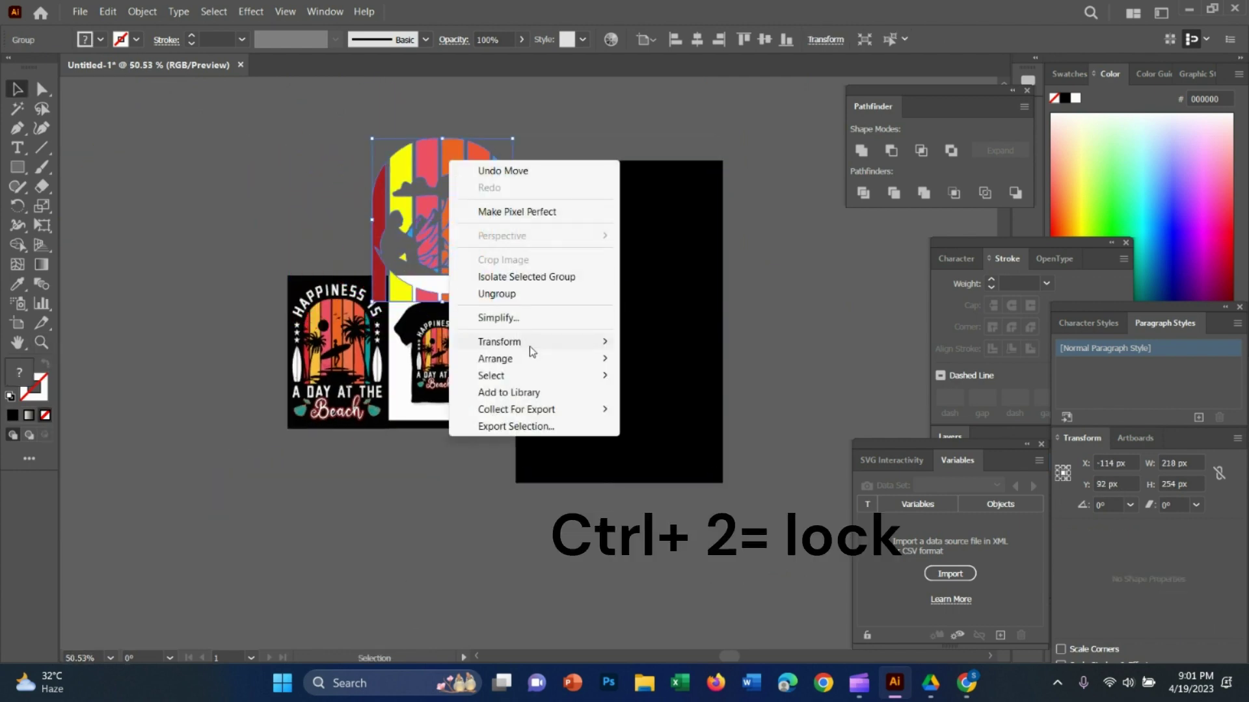
click(693, 357)
drag(494, 233, 671, 332)
click(786, 271)
Nudge the arch slightly down and right, and start a text point above it.
key(z)
drag(369, 356, 459, 383)
key(v)
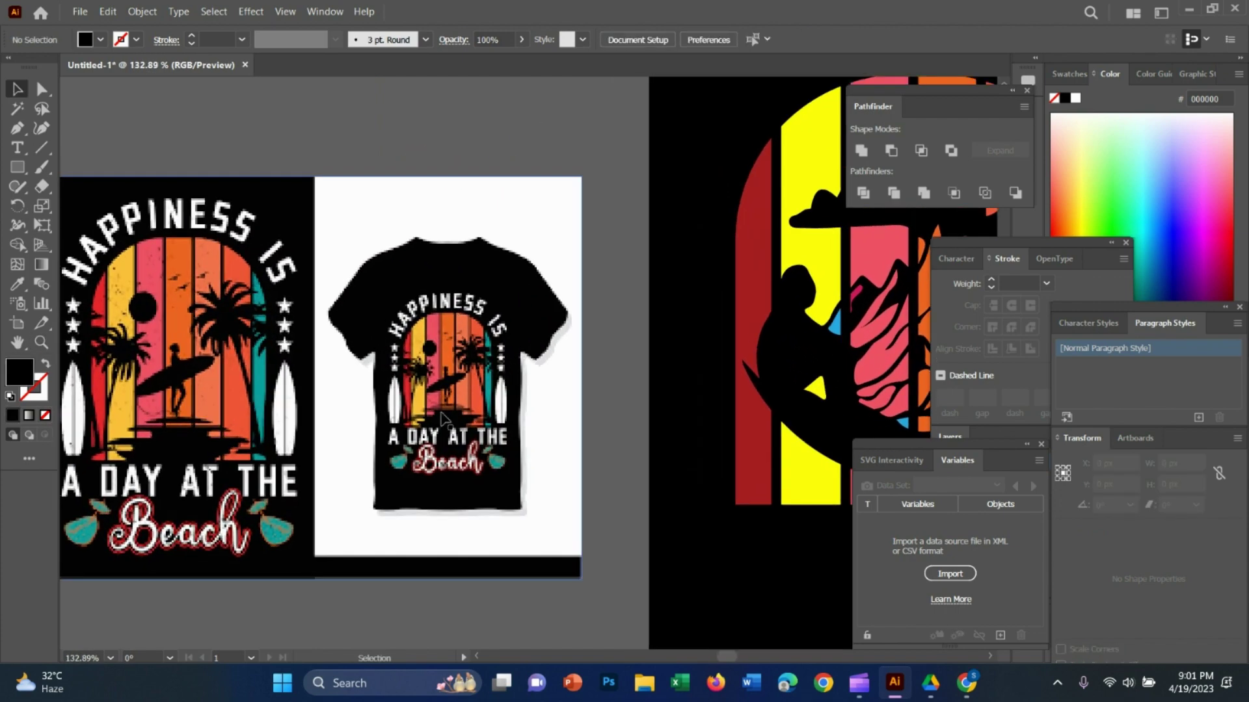
scroll(429, 400, down, 2)
scroll(485, 348, right, 2)
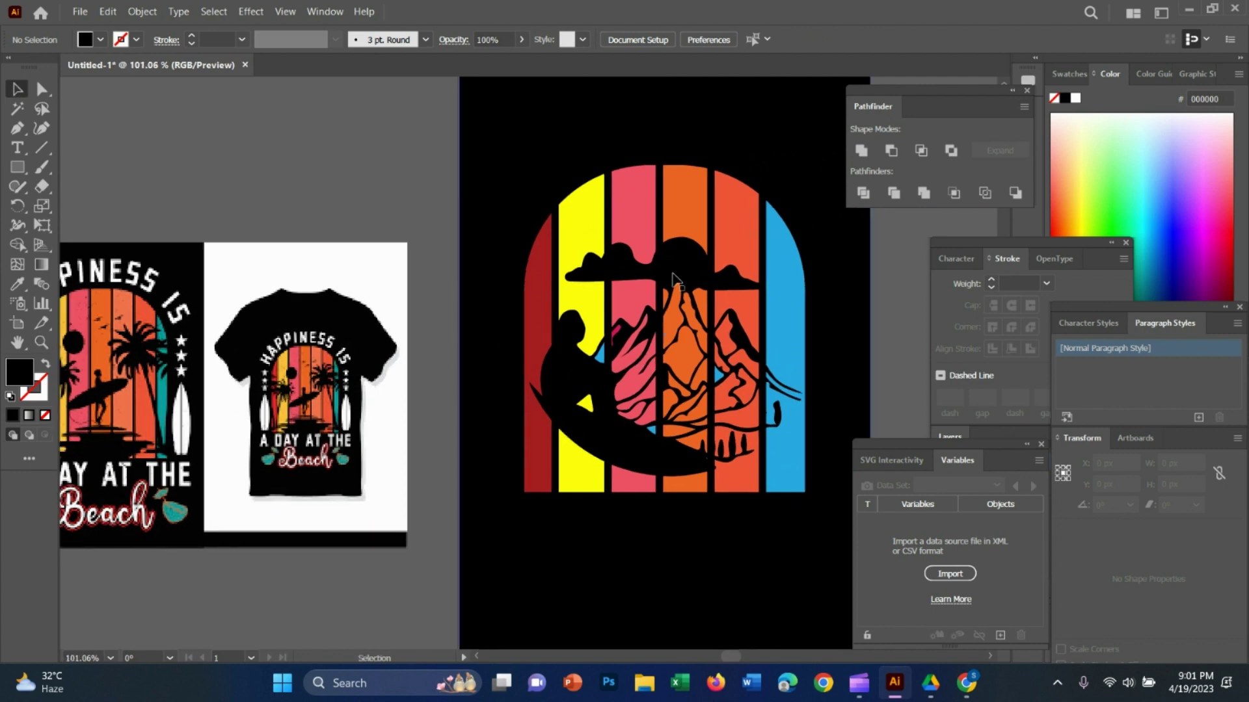
drag(663, 280, 670, 298)
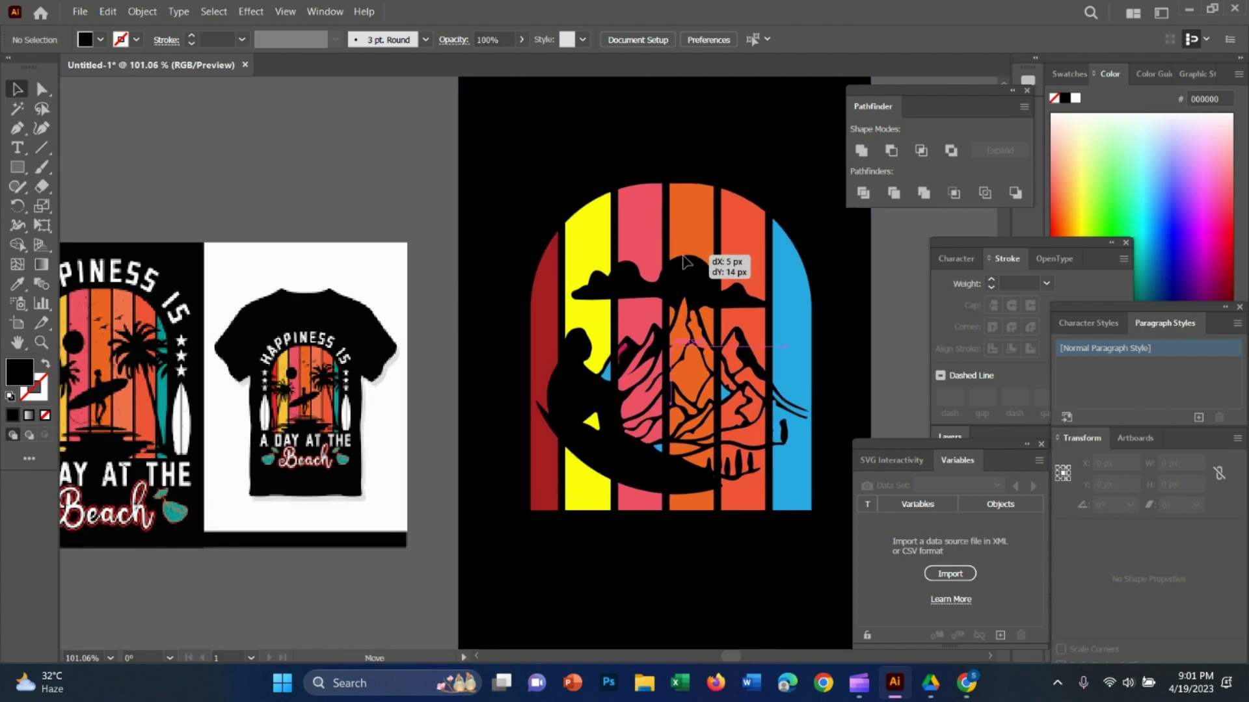
alt+scroll(611, 457, down, 1)
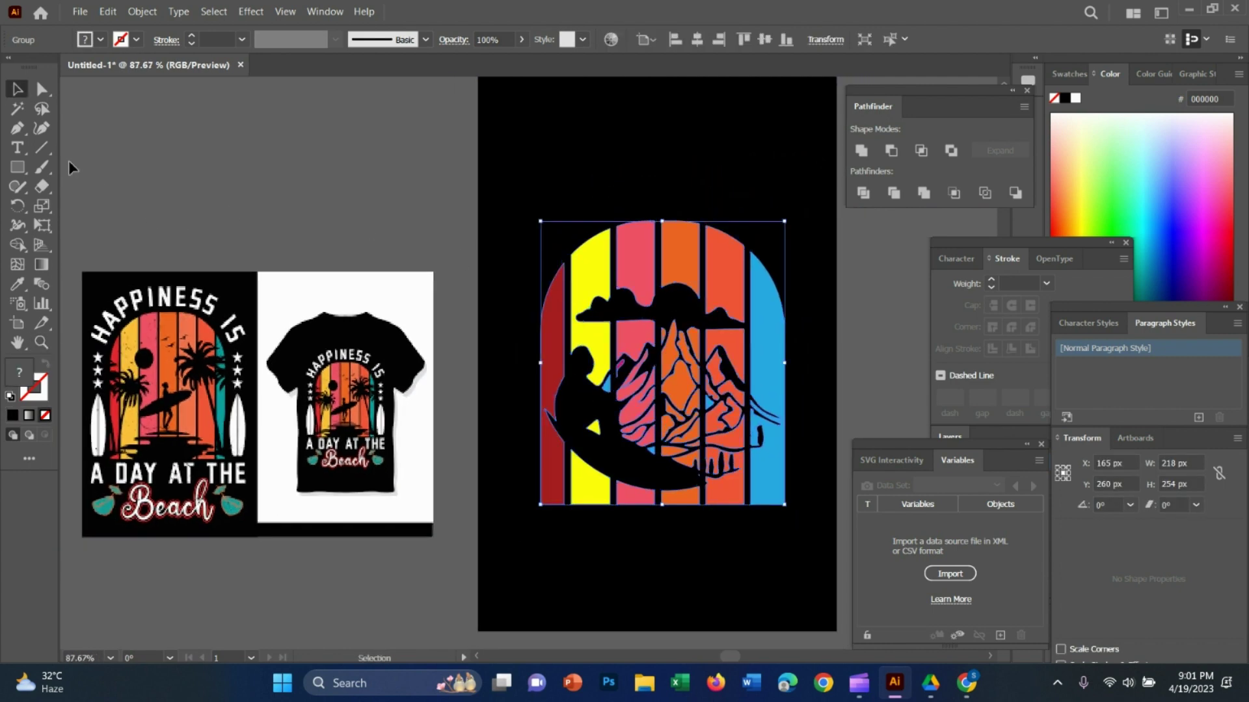
click(18, 150)
click(592, 185)
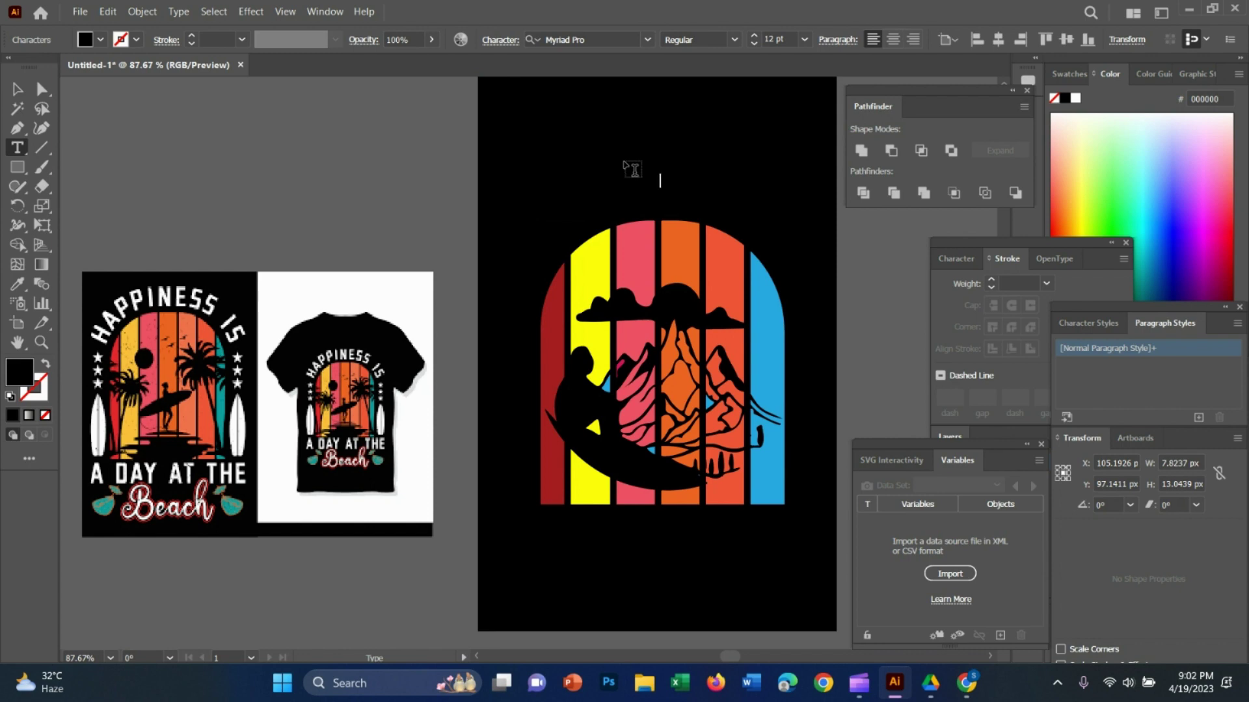
Scale the HAPPINES IS text to about 33 pt and fill it white.
click(16, 88)
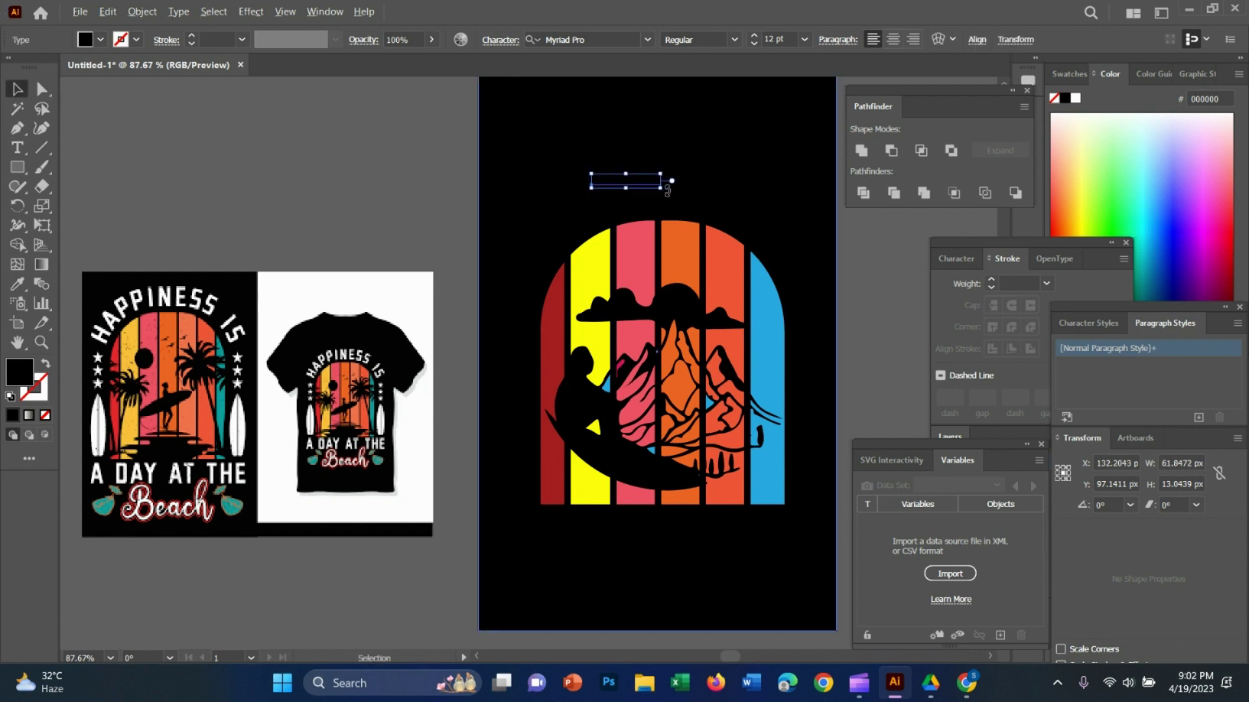
drag(660, 190, 745, 218)
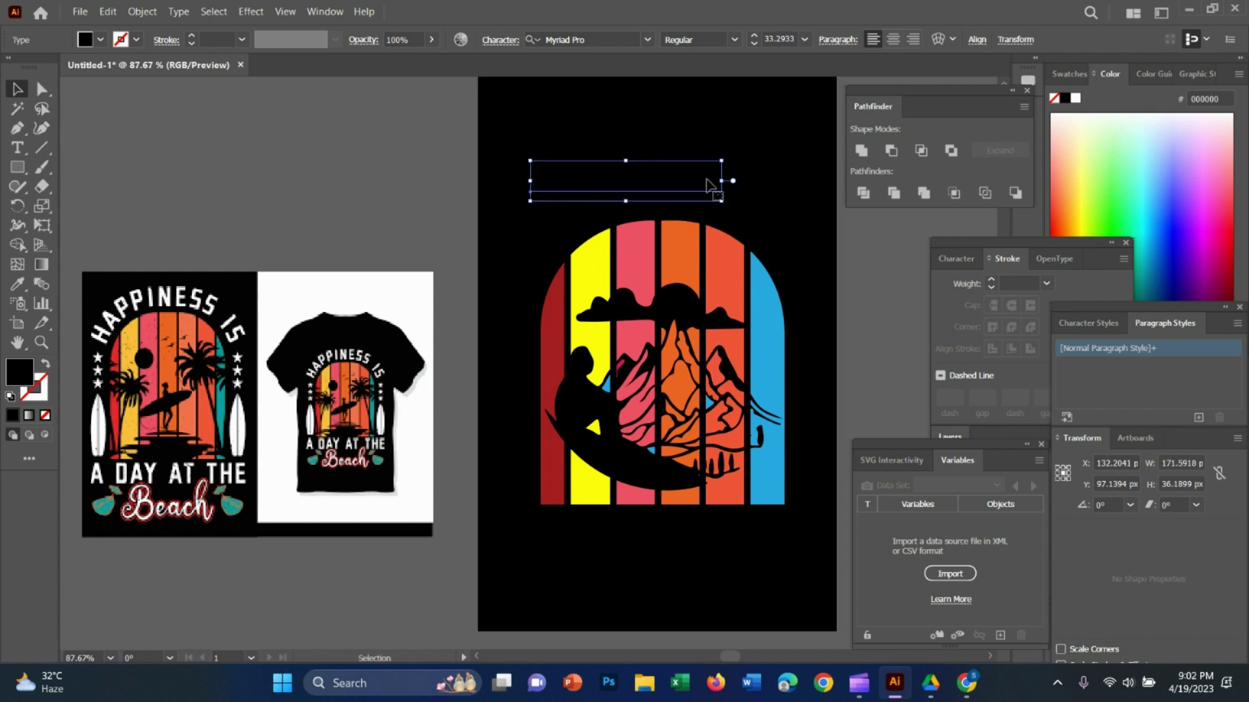
click(101, 40)
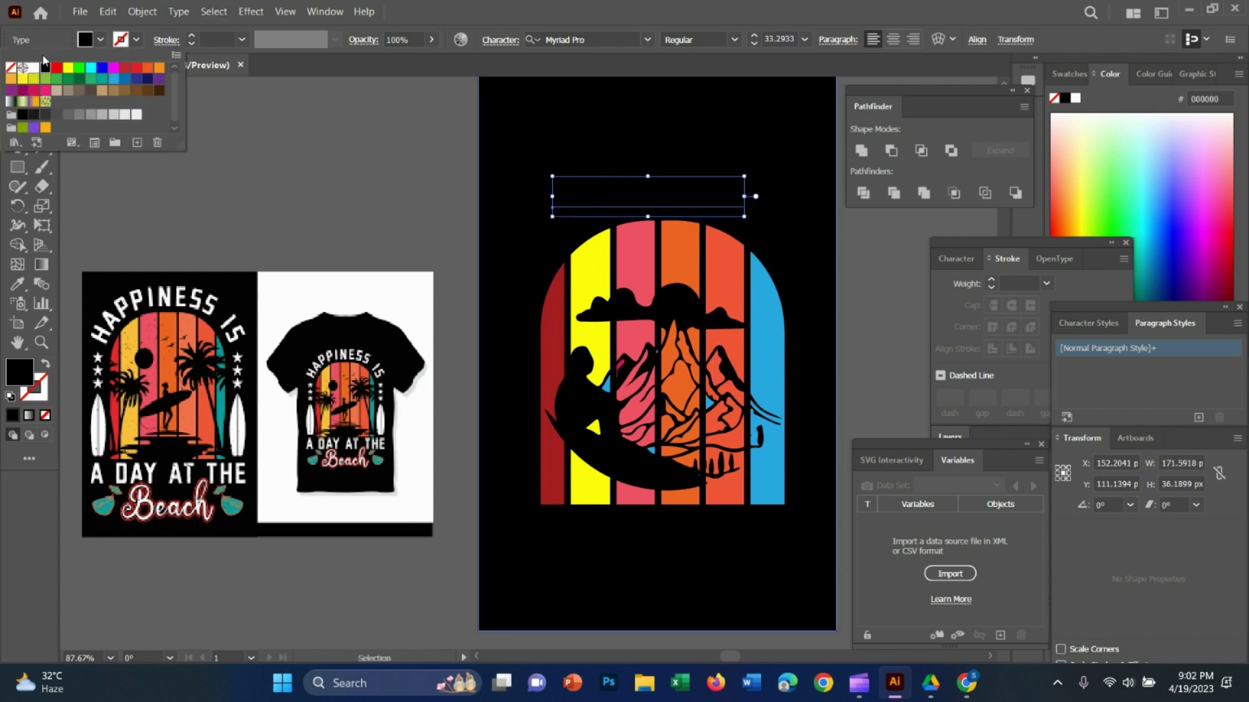
click(33, 65)
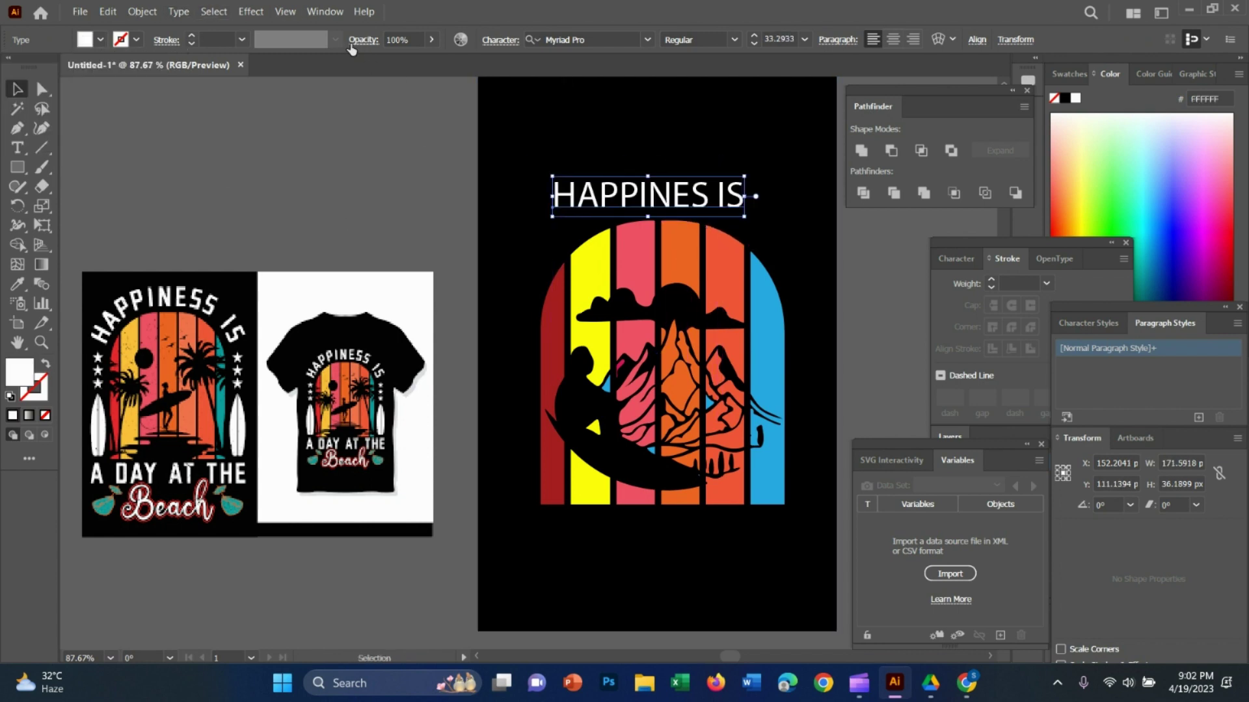
click(585, 40)
click(647, 40)
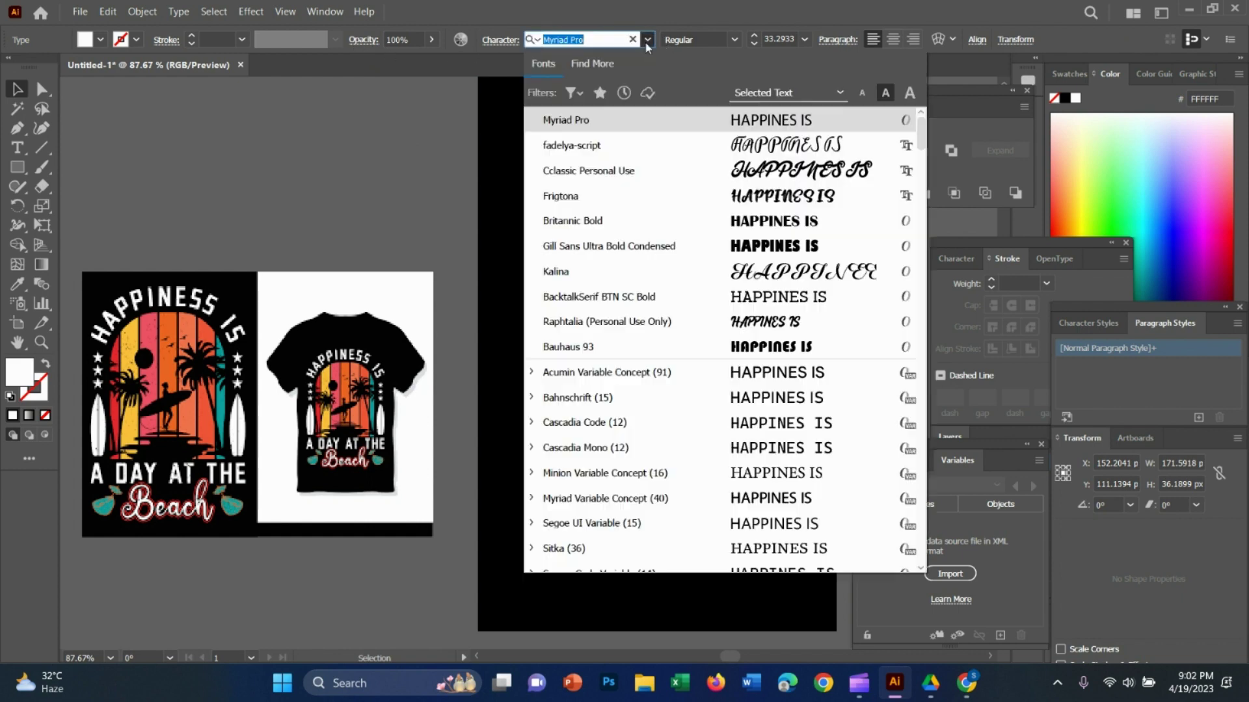
click(251, 12)
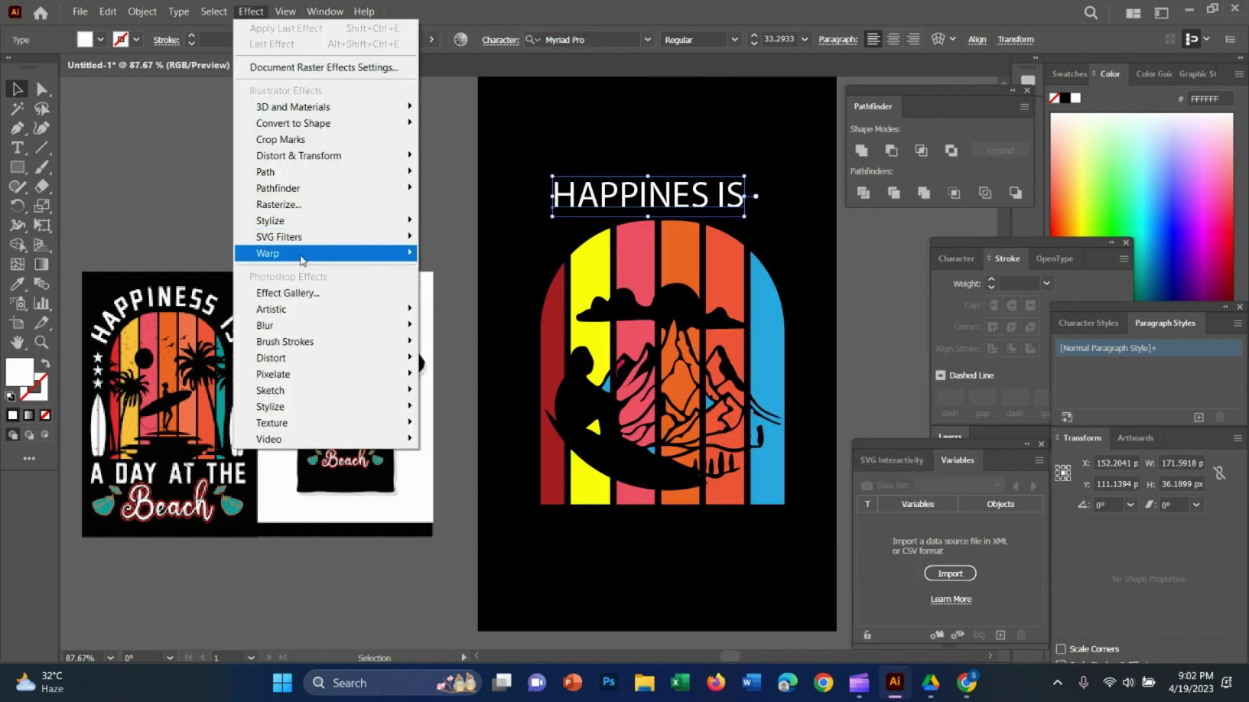
mouse_move(322, 252)
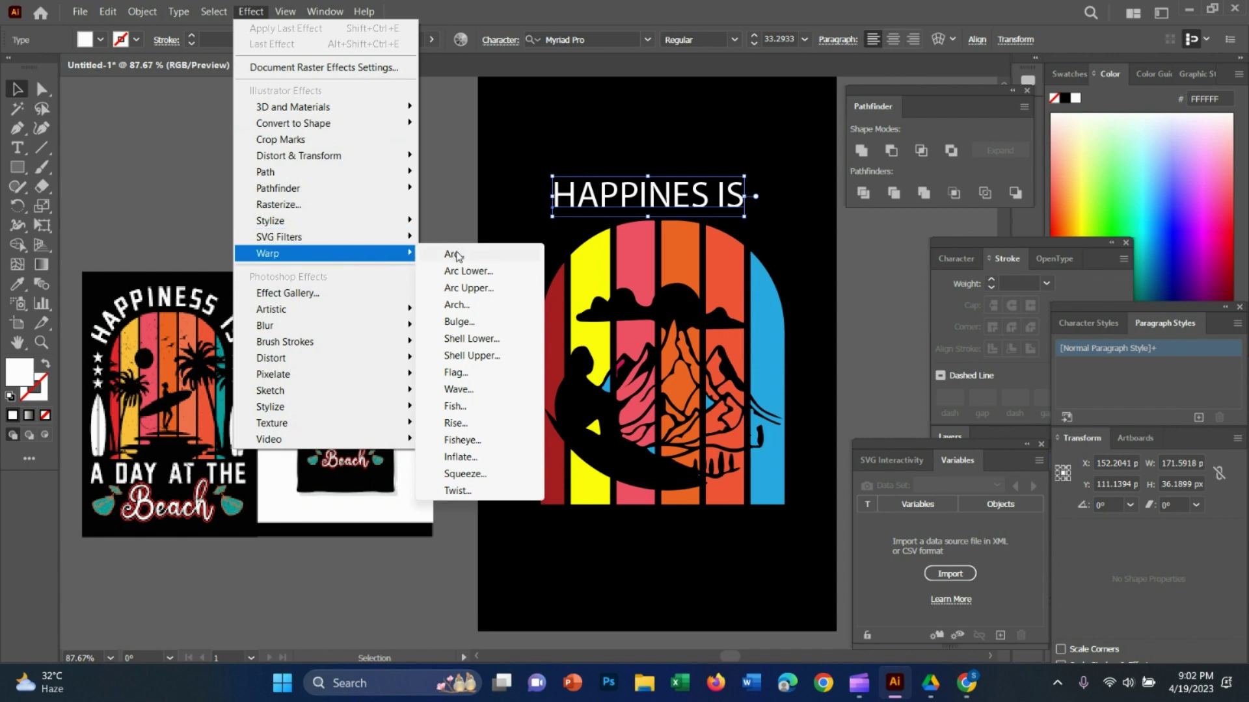
Warp HAPPINES IS into an arc and lift it above the striped arch.
click(455, 255)
click(296, 346)
drag(713, 167, 714, 170)
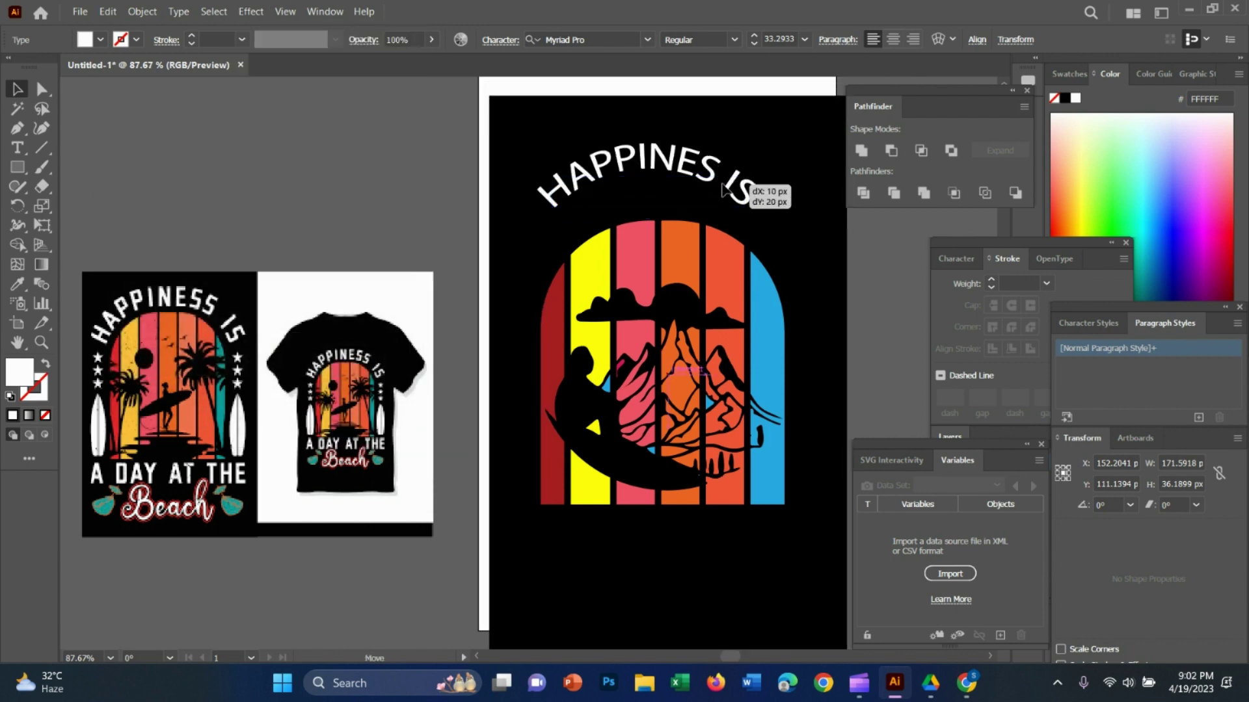
click(714, 170)
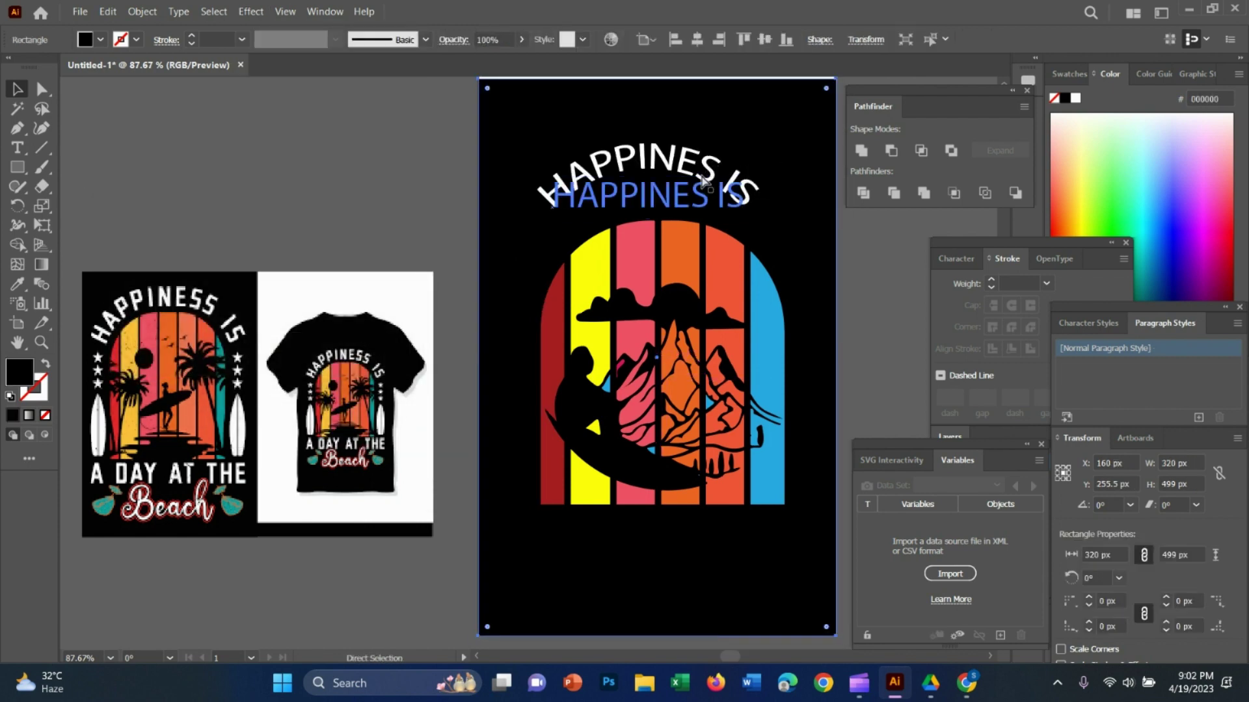
scroll(704, 218, up, 2)
key(ctrl+shift+a)
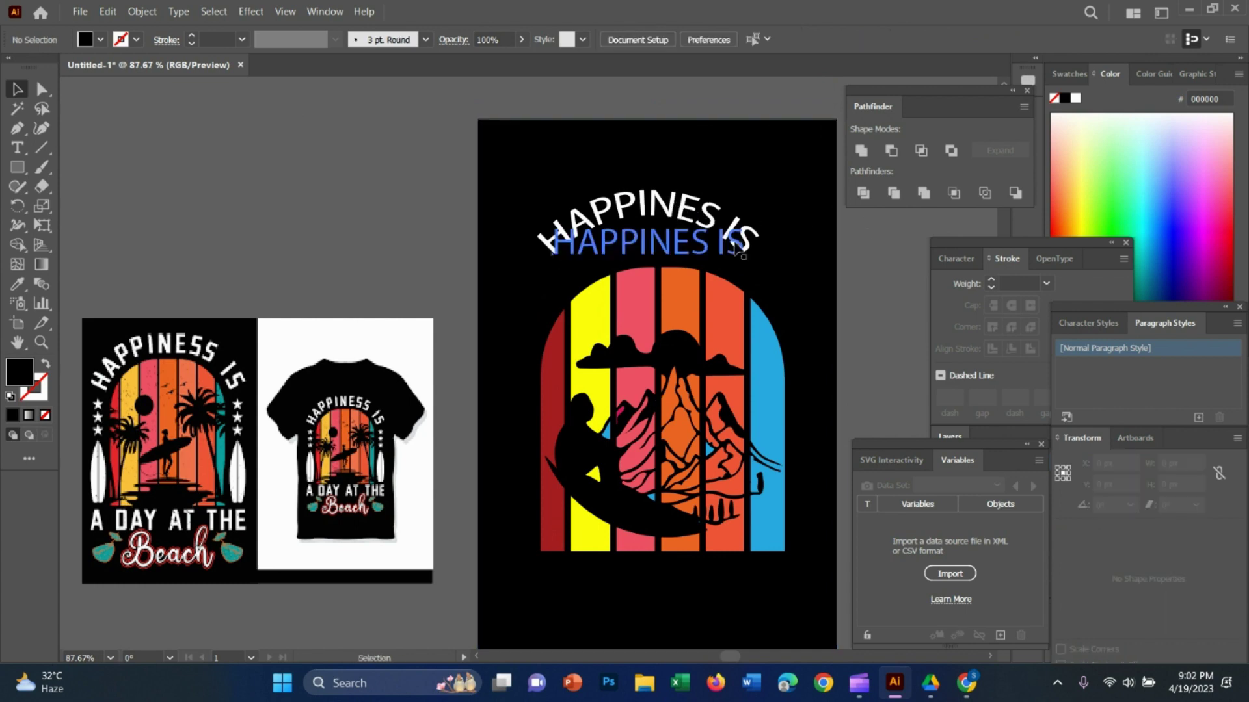
Enlarge the arched heading slightly, seat it on the arch, and draw a small star at left.
drag(718, 243, 726, 265)
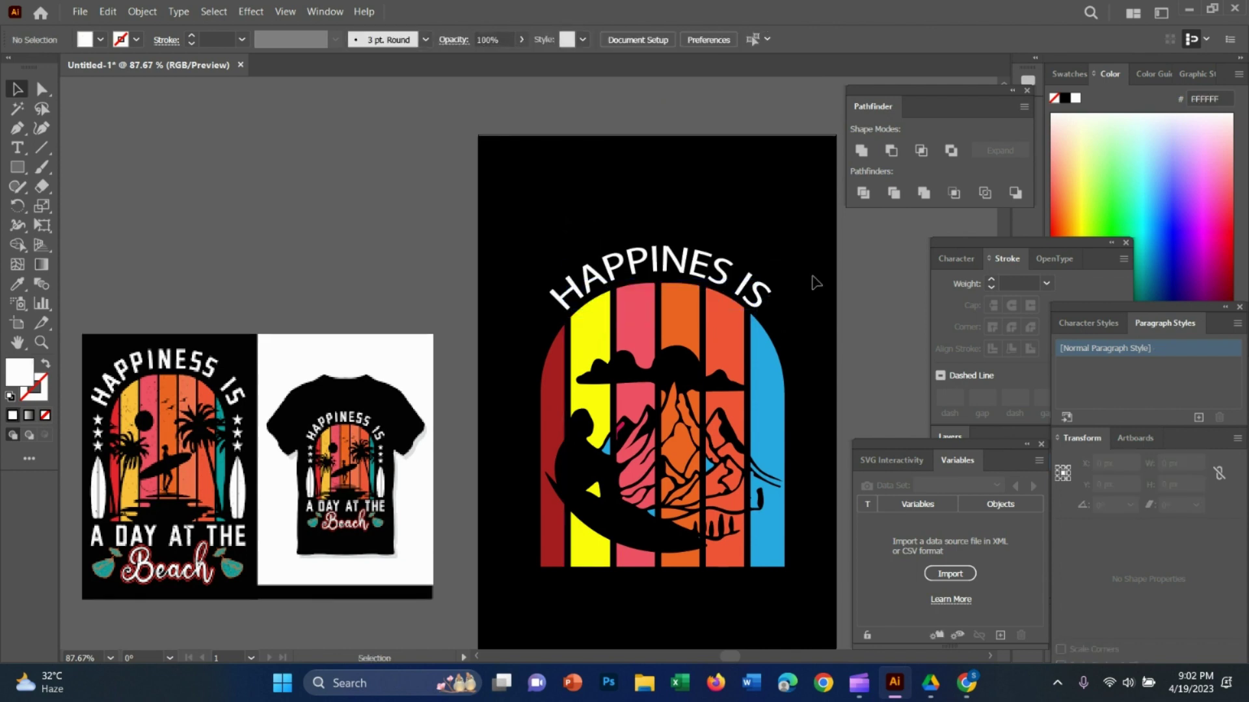
key(ctrl+shift+a)
scroll(299, 335, down, 2)
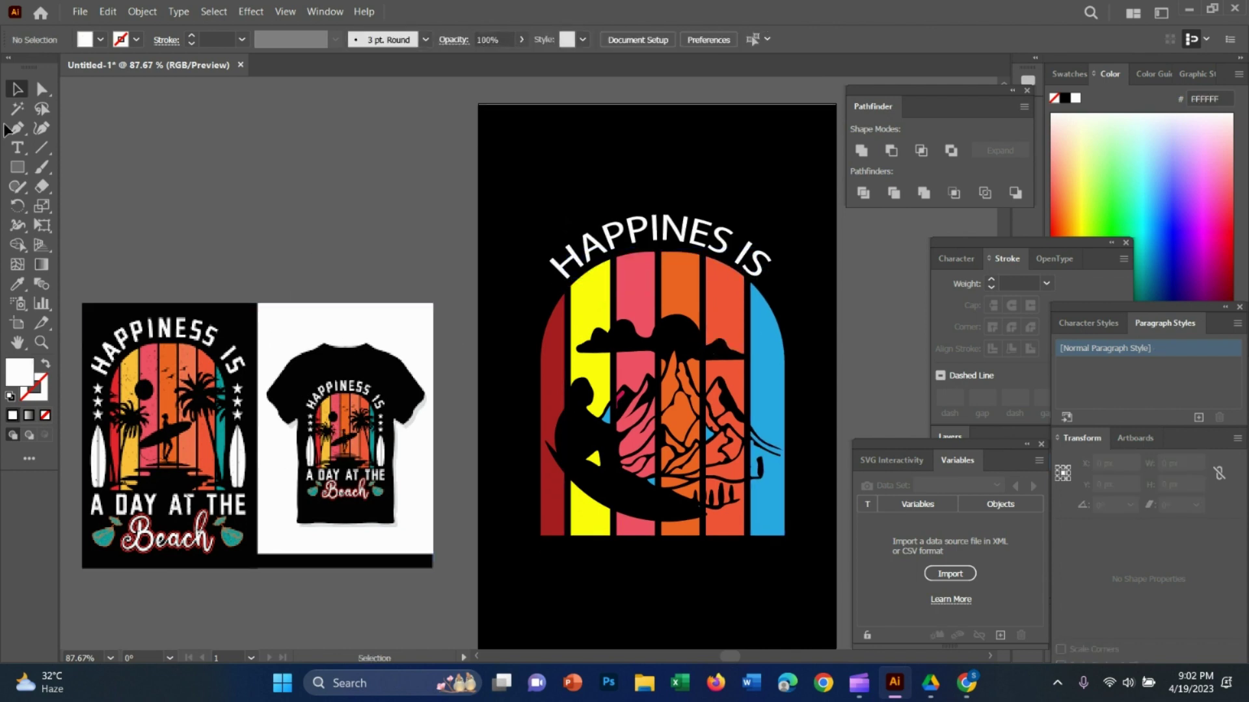
drag(676, 244, 670, 199)
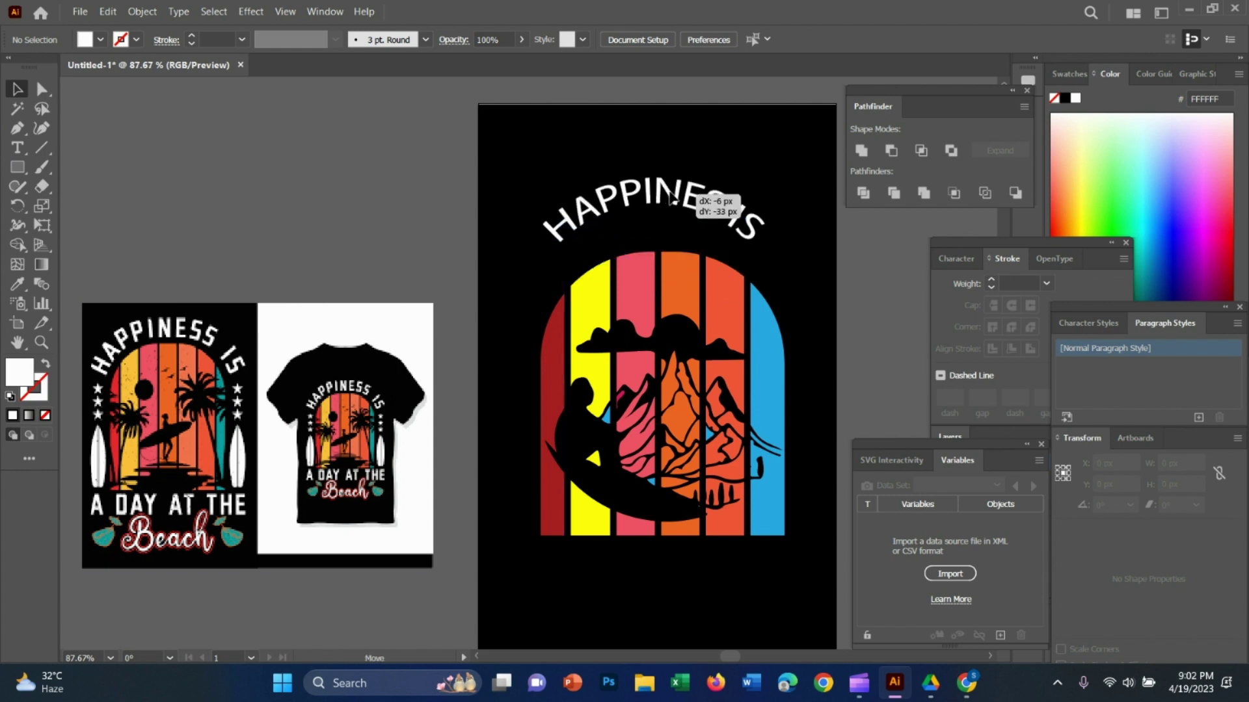
drag(750, 255, 765, 259)
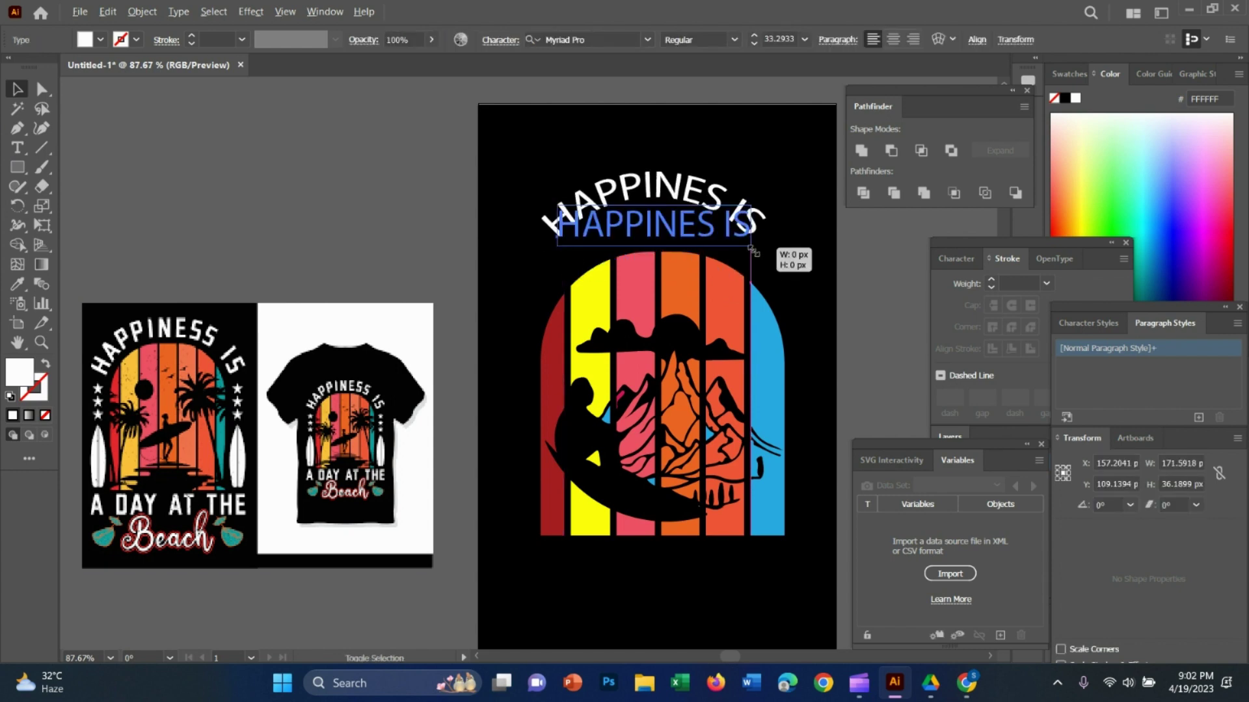
mouse_move(702, 190)
mouse_down()
mouse_move(691, 229)
mouse_move(704, 238)
mouse_up()
click(345, 168)
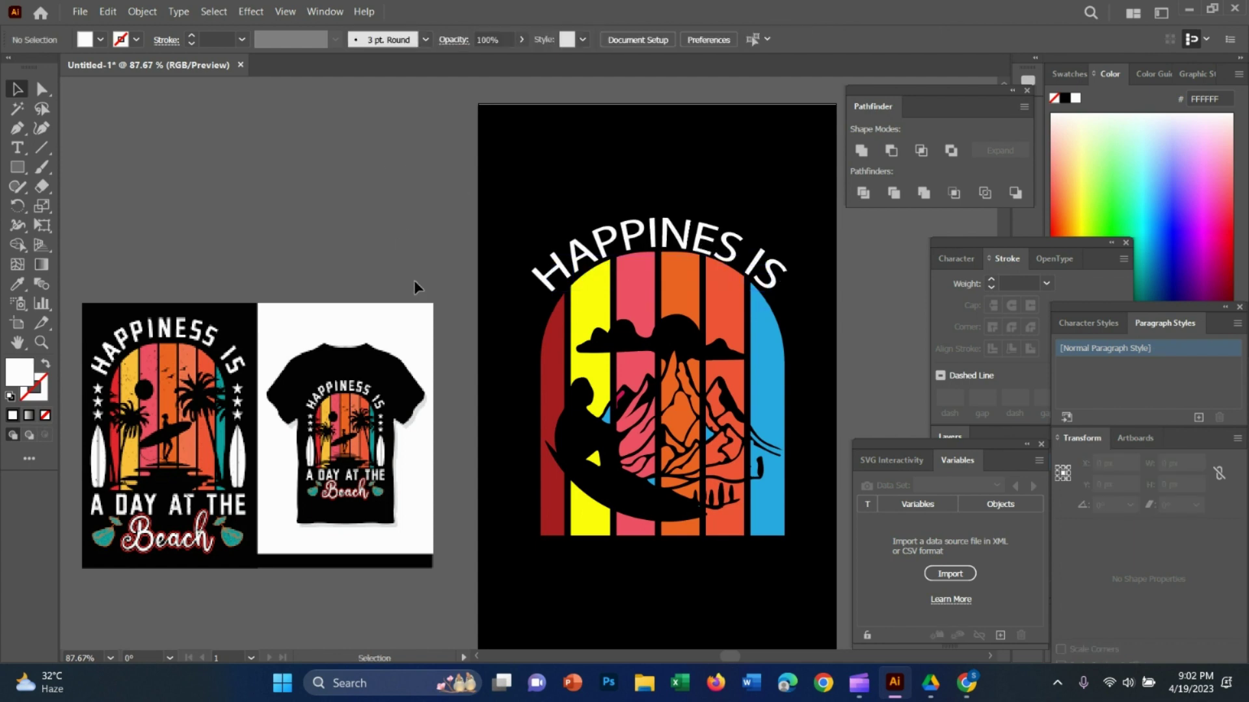
drag(23, 172, 78, 246)
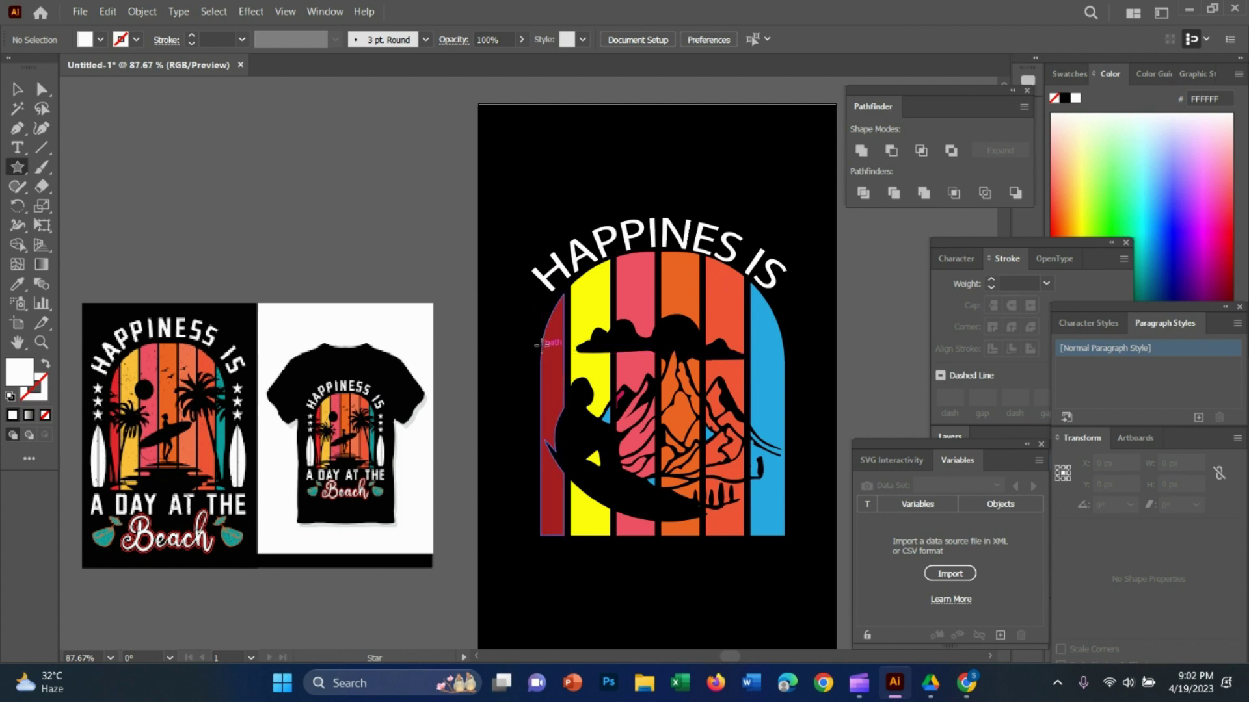
drag(523, 342, 532, 352)
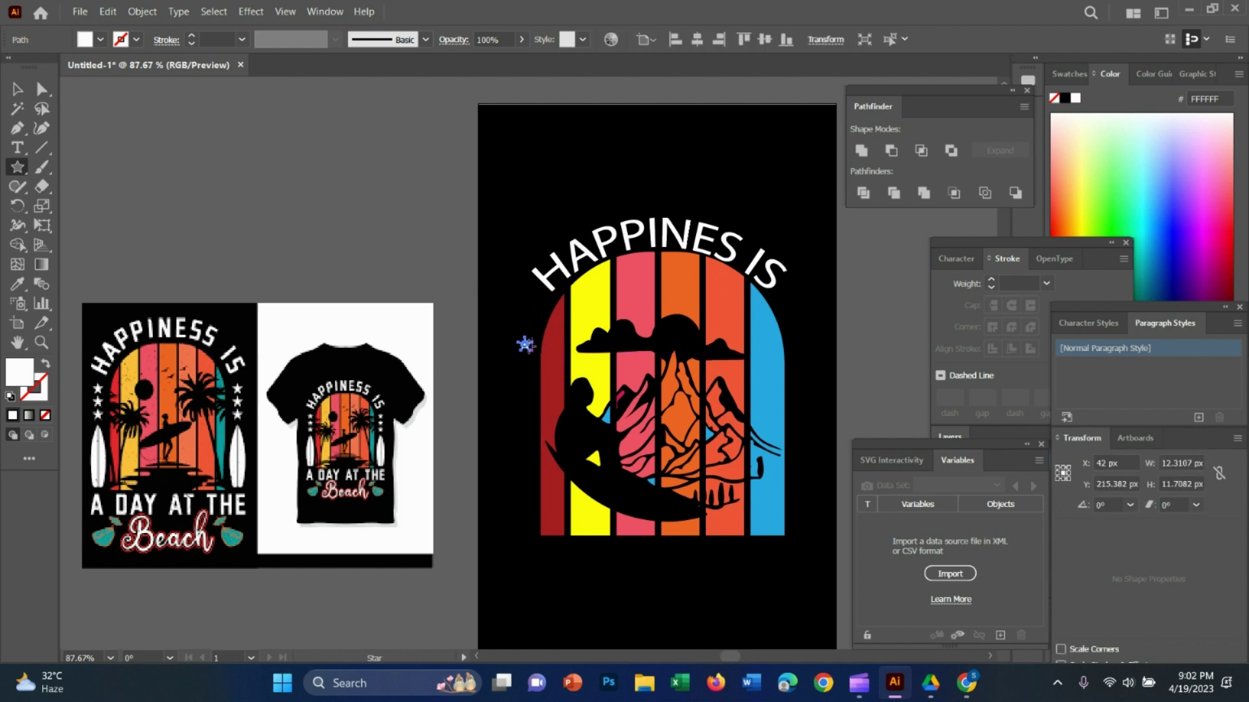
Resize the star to 16 px and duplicate it into a column of three.
scroll(526, 344, up, 2)
scroll(520, 355, up, 4)
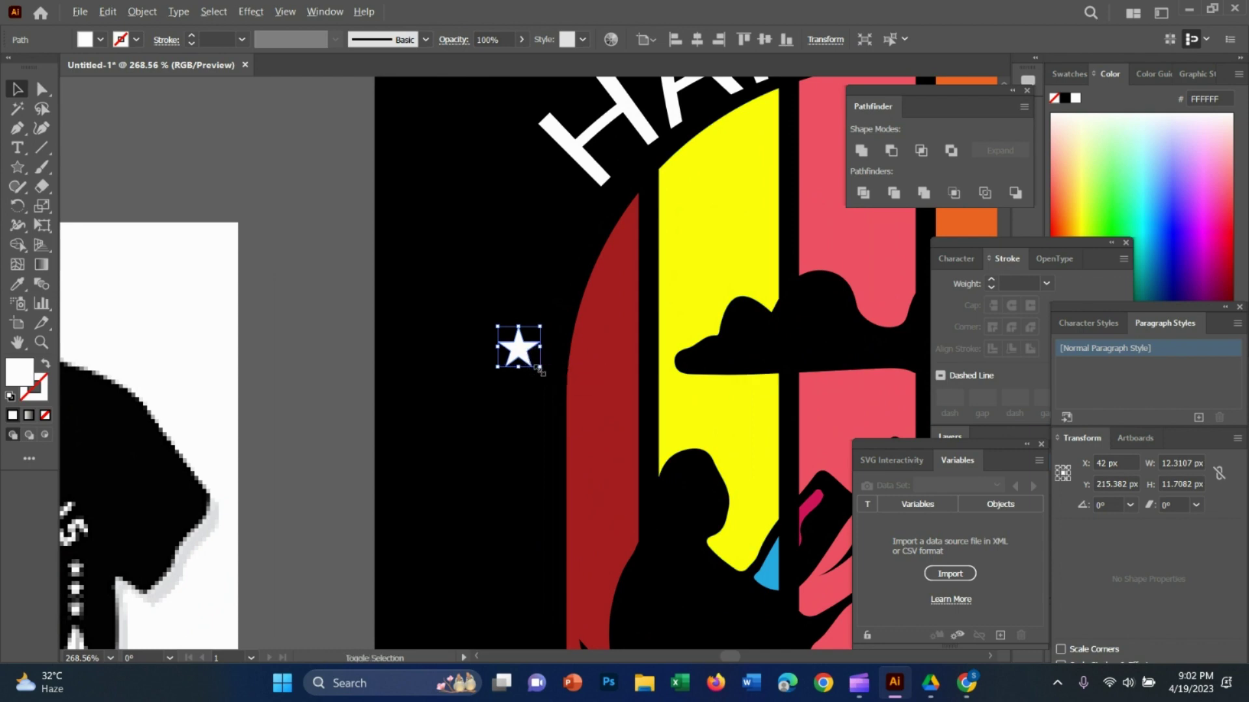
drag(539, 368, 553, 378)
scroll(611, 354, down, 3)
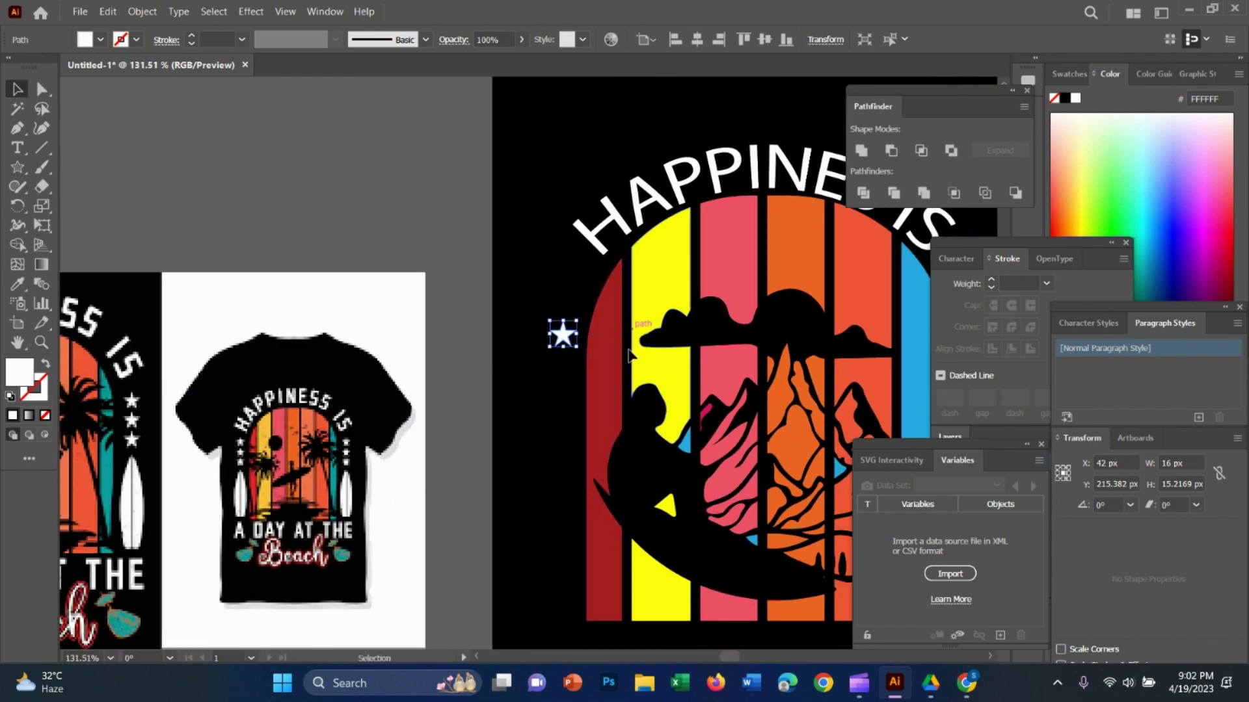
scroll(628, 355, down, 1)
drag(563, 333, 564, 398)
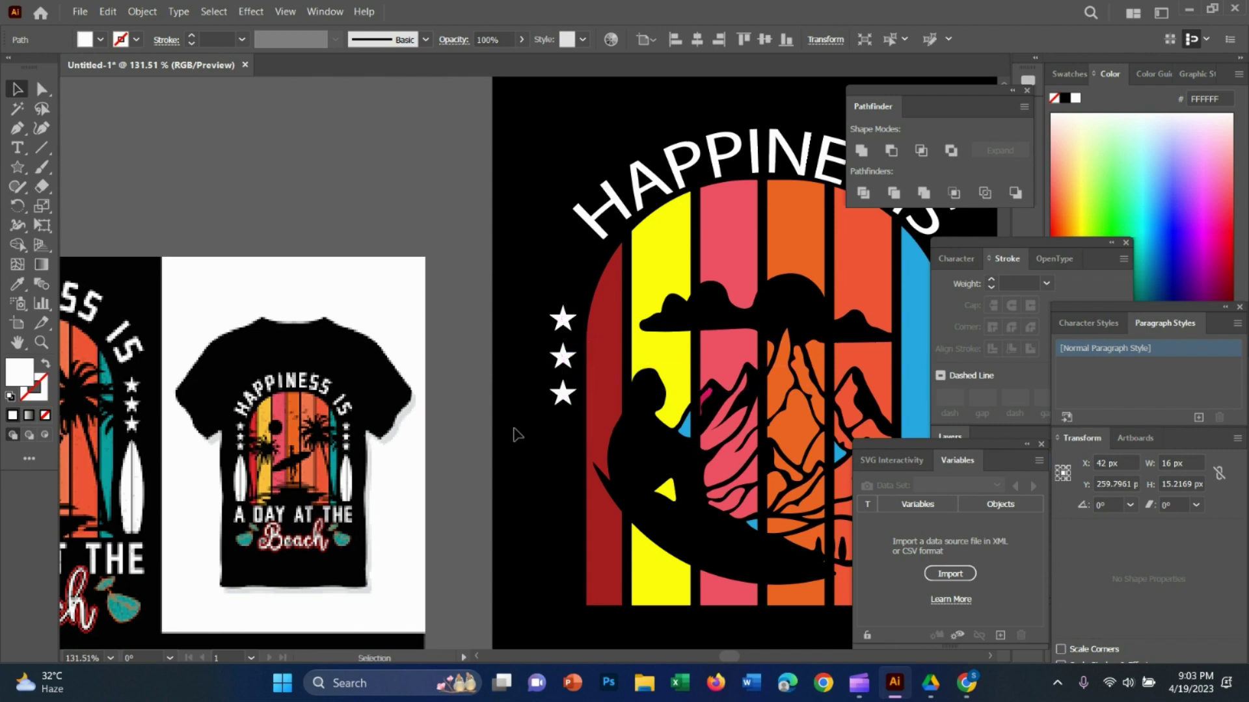
key(ctrl+shift+a)
Nudge the three-star column into alignment on the arch's left side.
key(z)
scroll(238, 478, up, 3)
scroll(260, 482, down, 3)
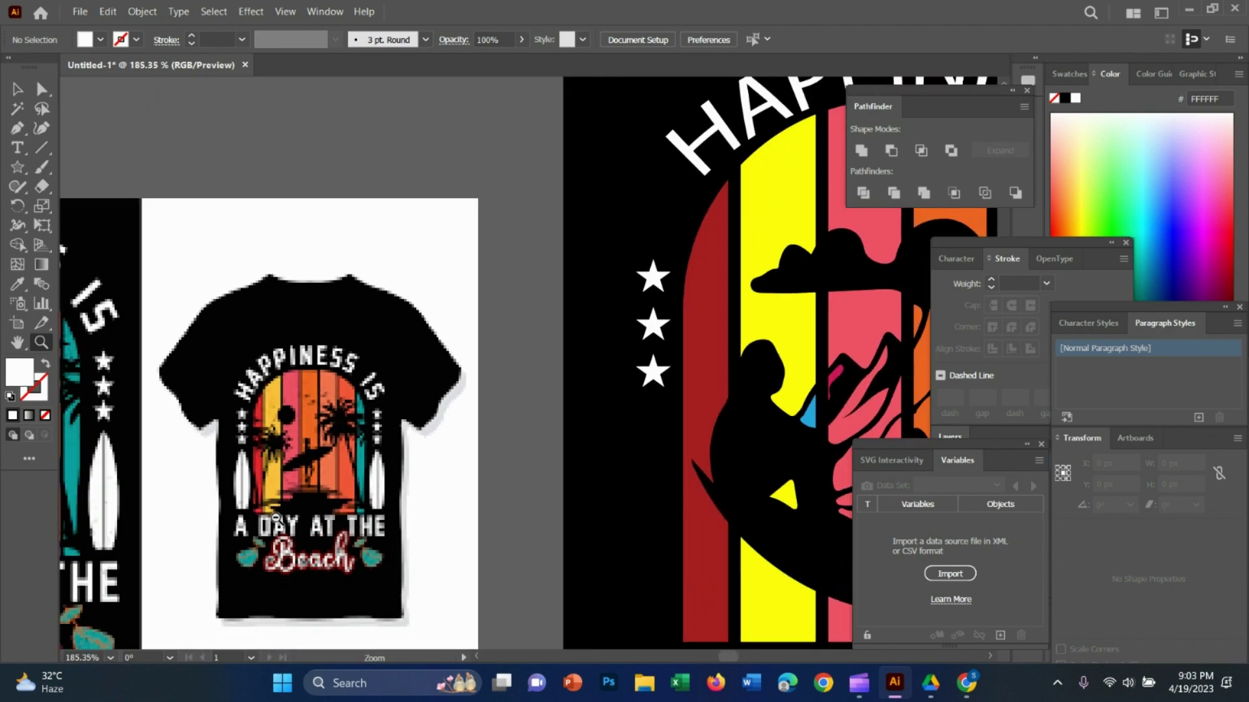
scroll(318, 486, up, 1)
scroll(318, 486, down, 1)
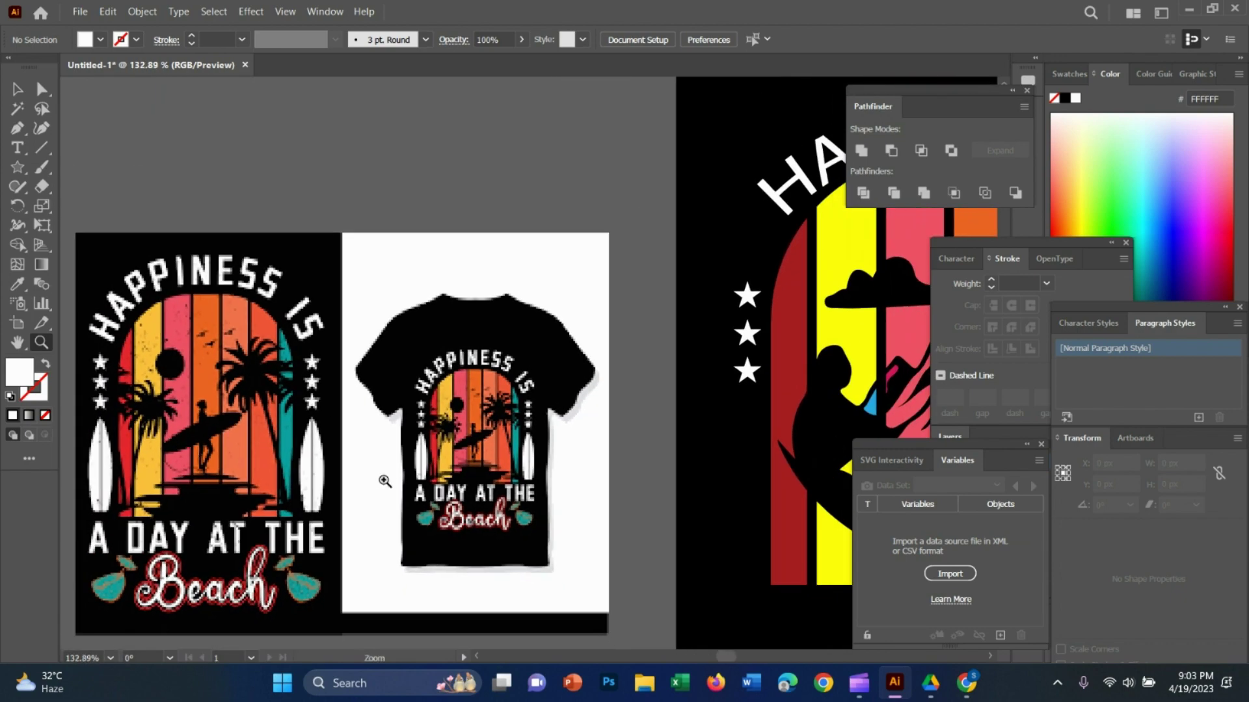
scroll(385, 482, down, 2)
scroll(455, 423, down, 1)
scroll(537, 372, down, 1)
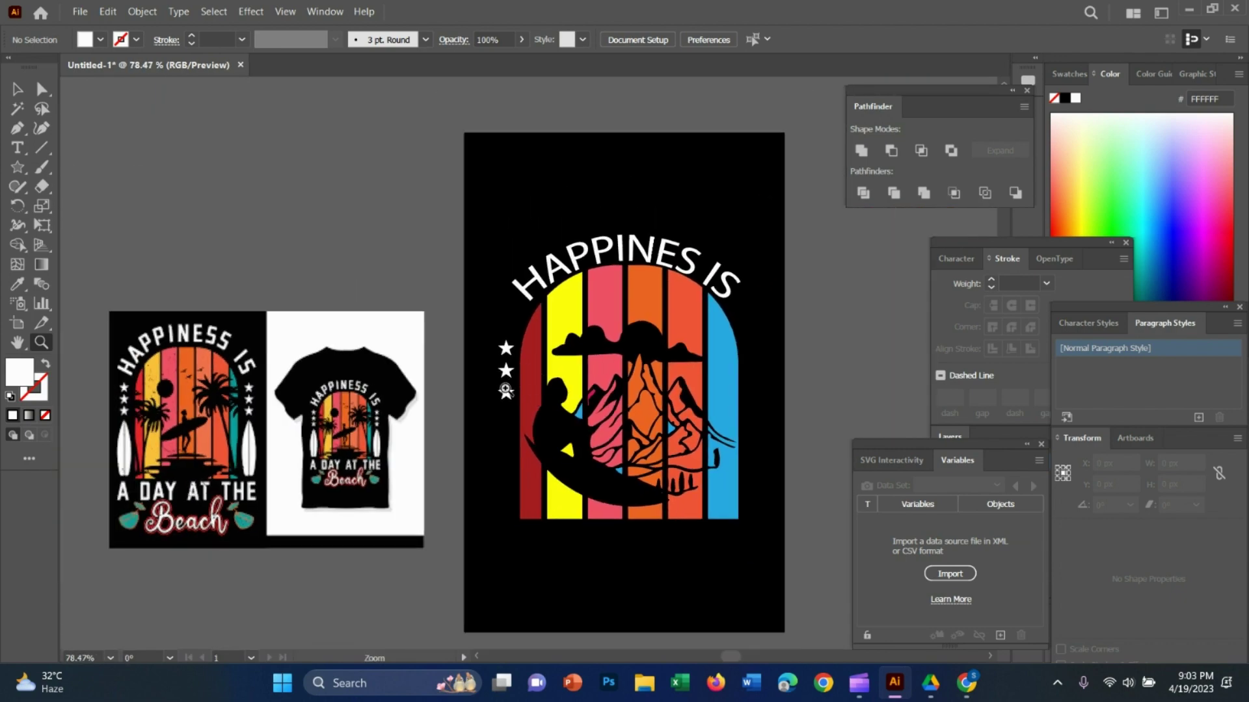
scroll(506, 391, up, 5)
scroll(569, 362, up, 1)
scroll(537, 407, down, 2)
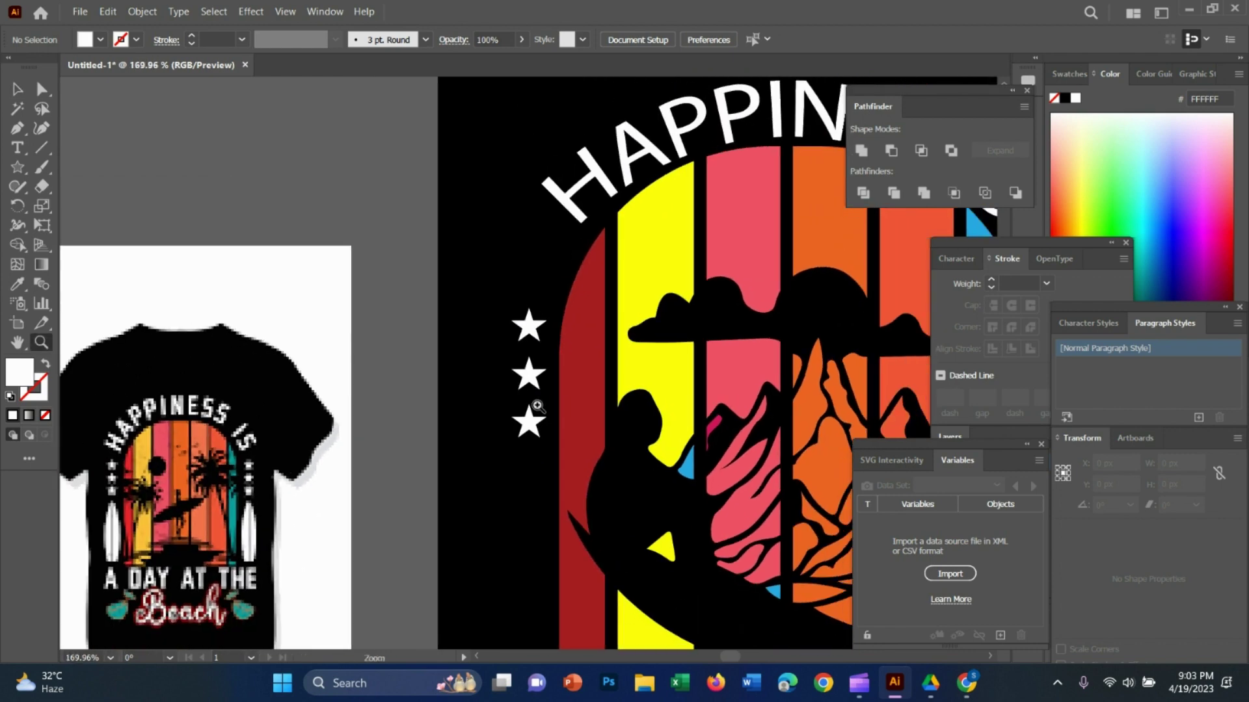
key(v)
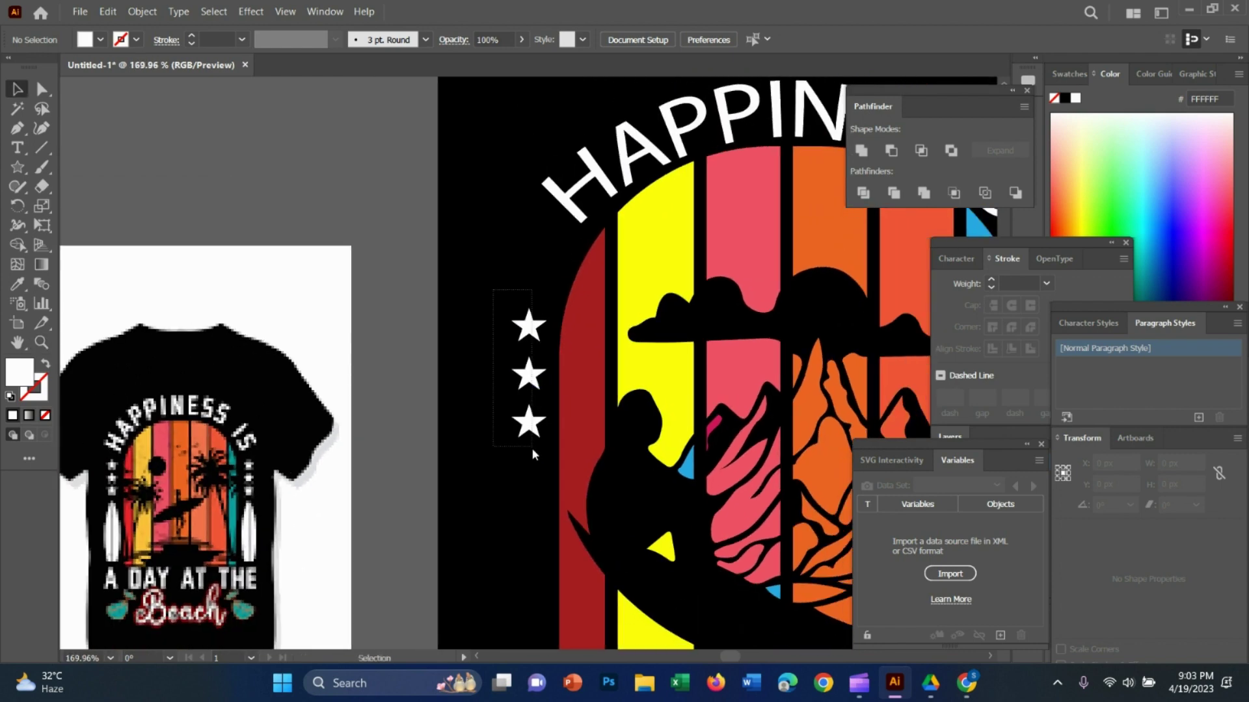
click(528, 424)
drag(534, 381, 527, 381)
click(516, 277)
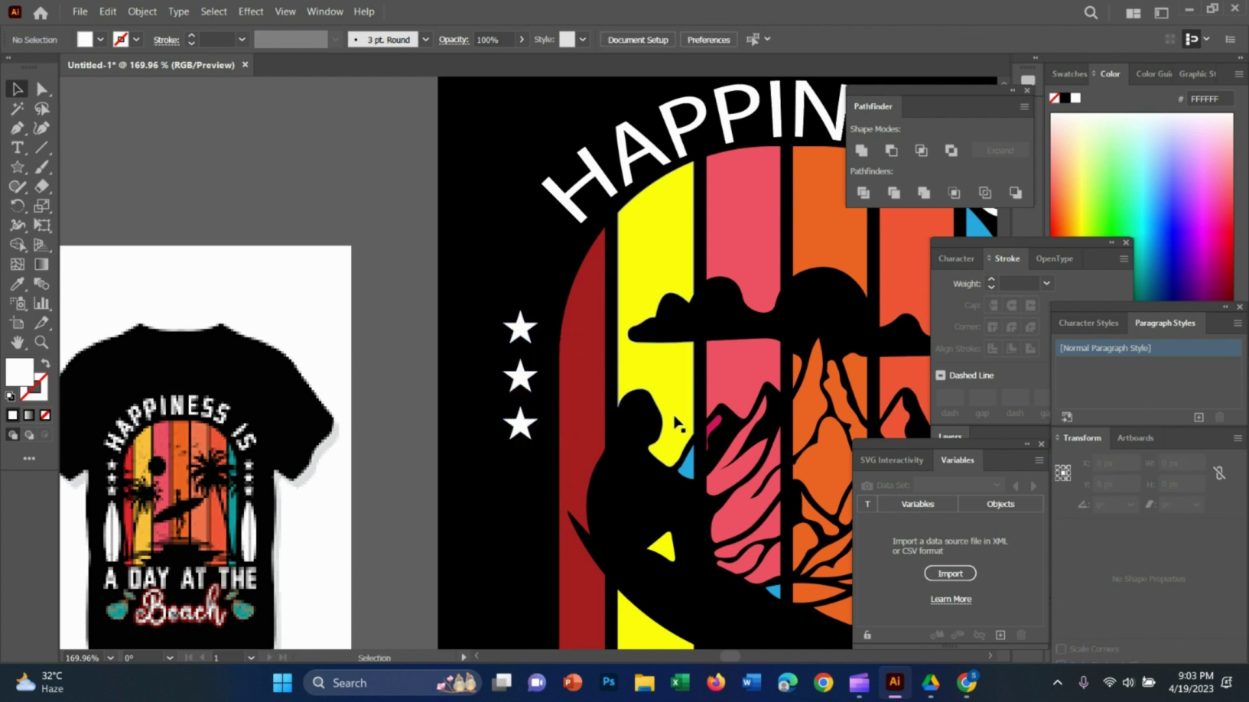
drag(524, 383, 529, 384)
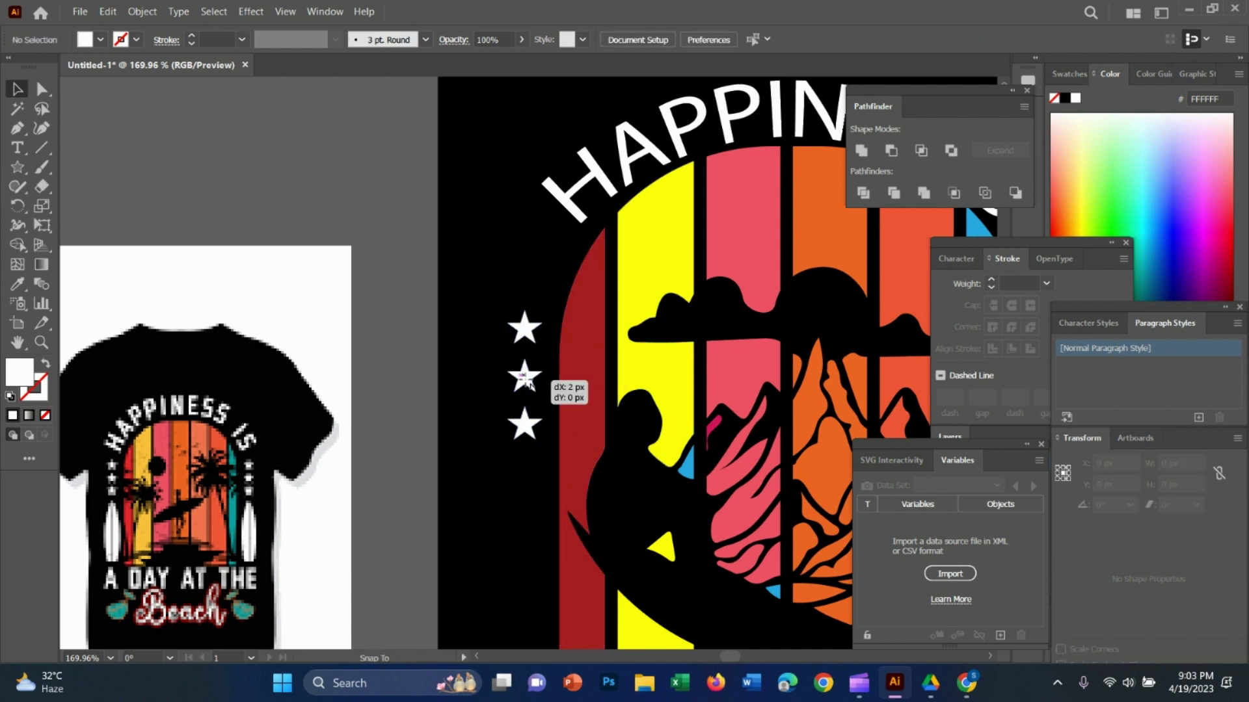
Copy the three-star column to the arch's right side.
ctrl+alt+space+click(570, 362)
scroll(504, 376, down, 1)
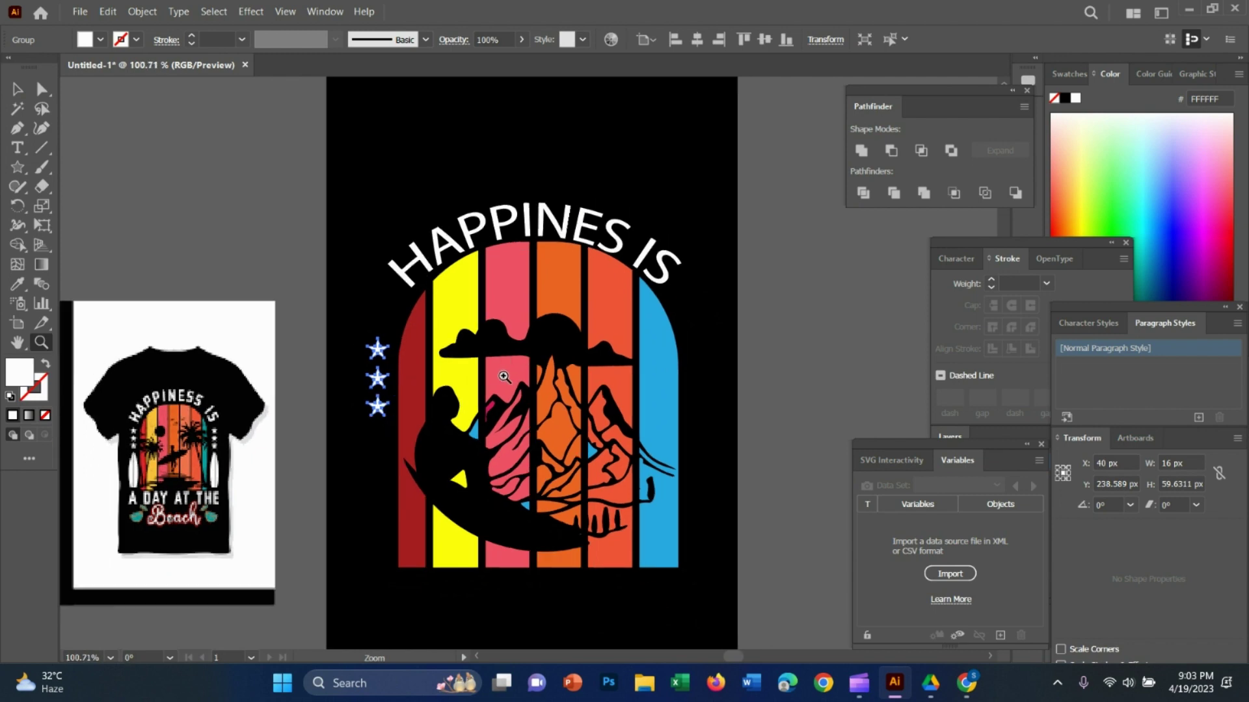
key(v)
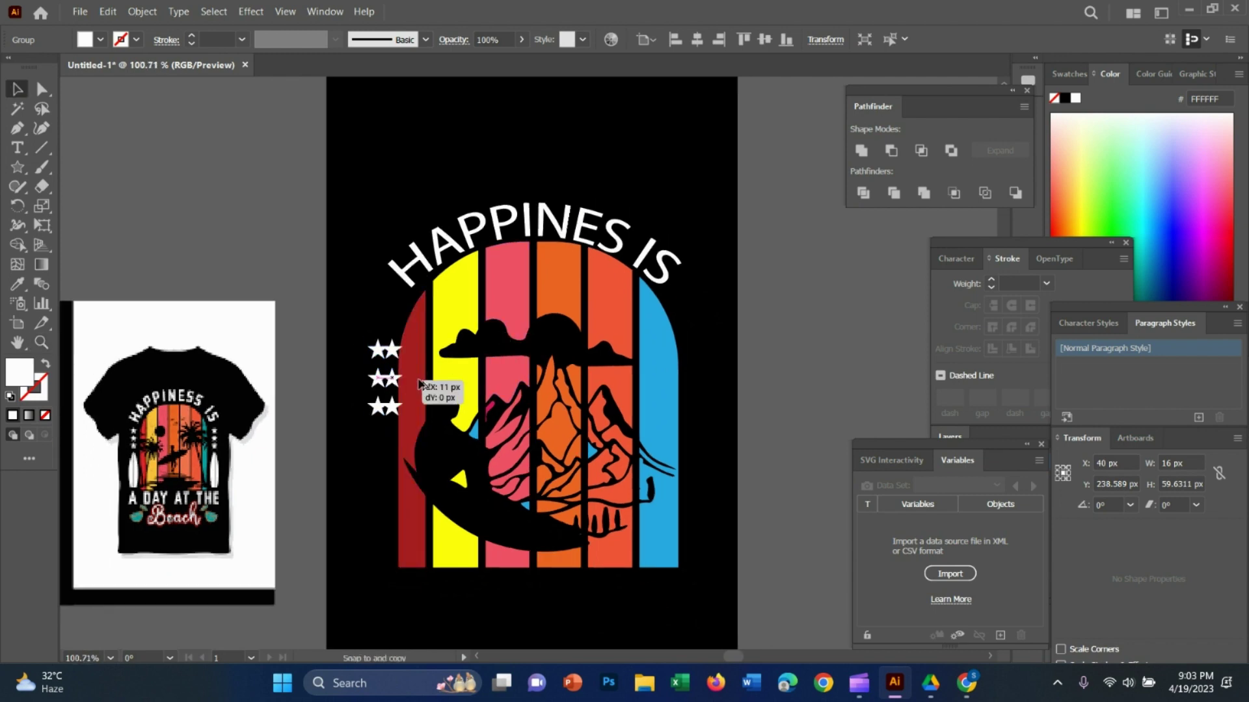
drag(385, 385, 700, 369)
click(755, 304)
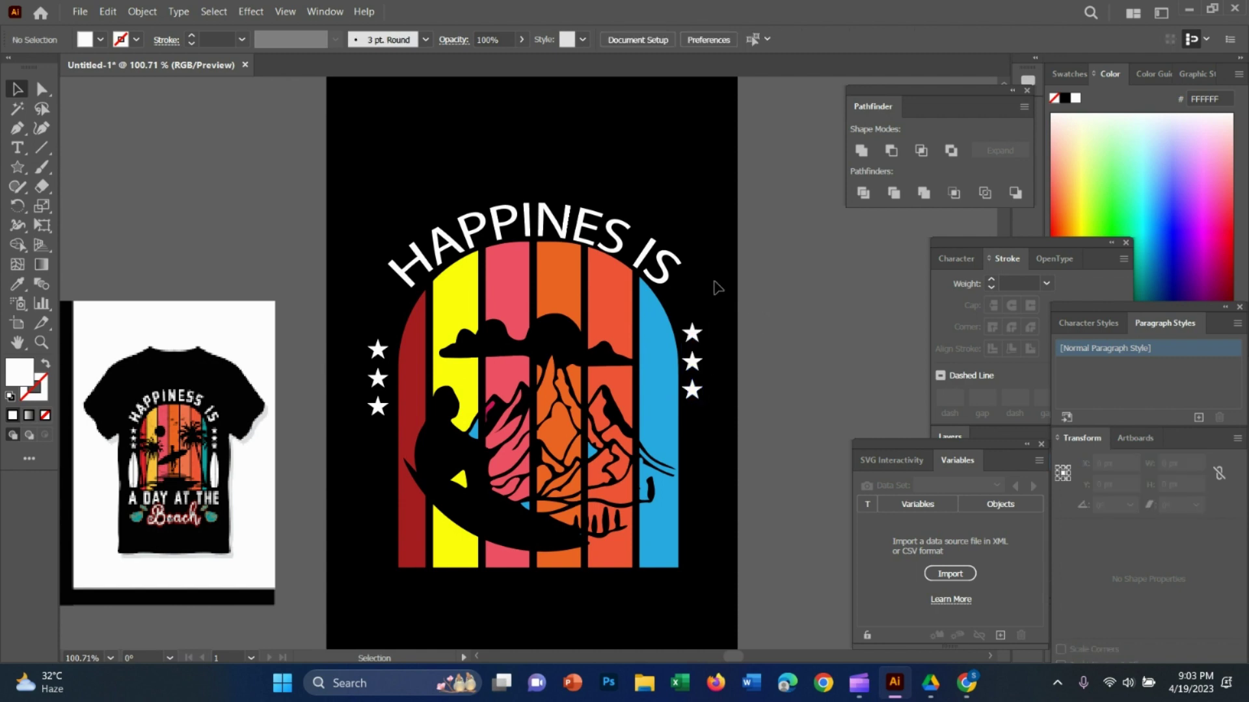
scroll(824, 284, up, 1)
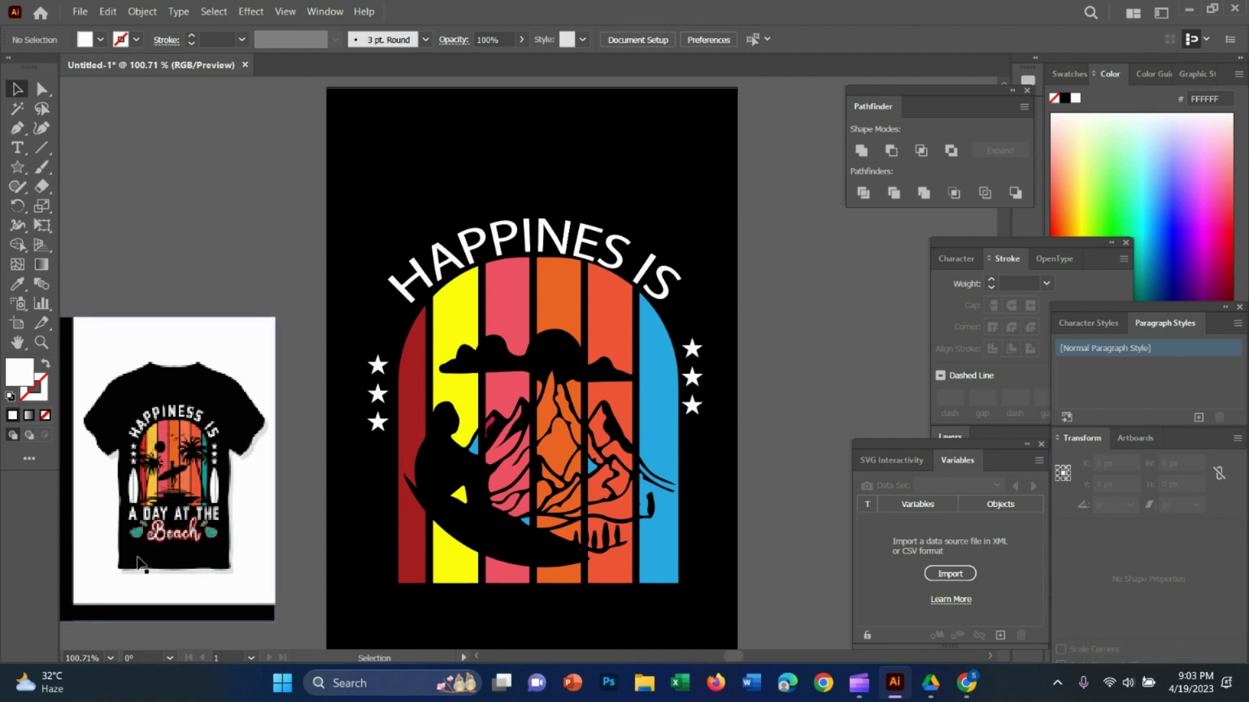
Draw a tall white rounded bar, 16 × 111 px, left of the striped arch.
key(z)
drag(250, 548, 565, 499)
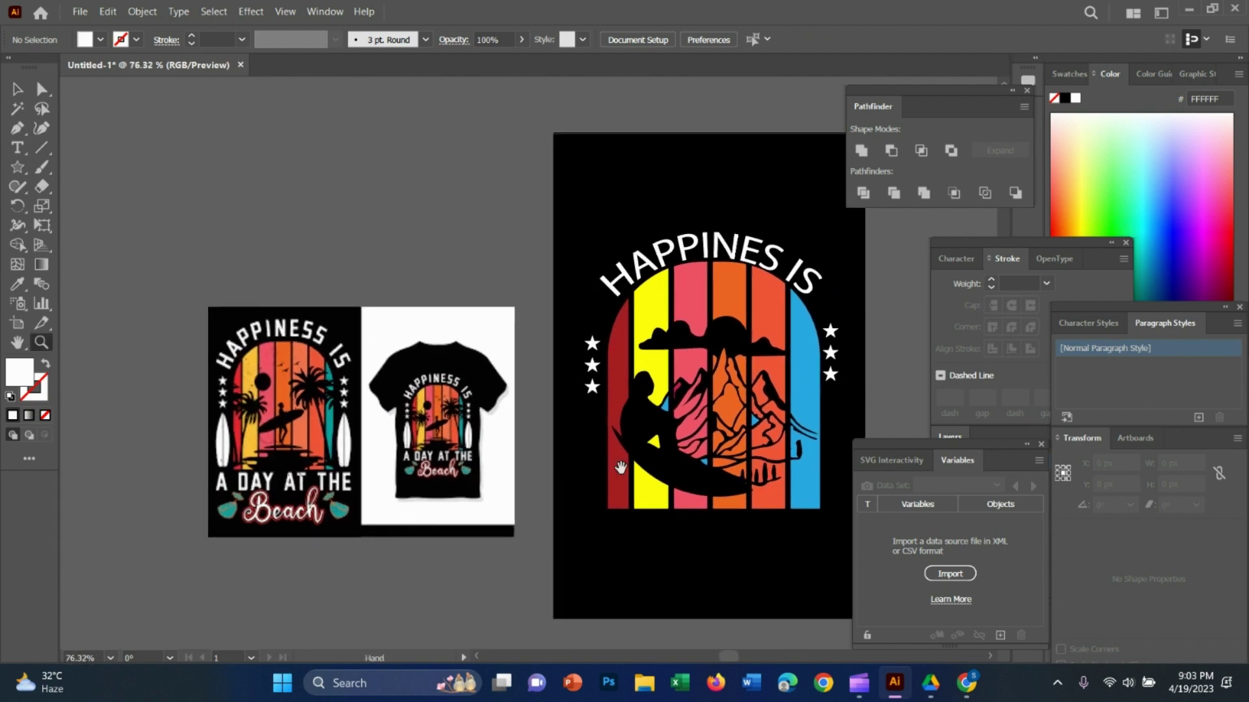
scroll(564, 498, down, 3)
key(v)
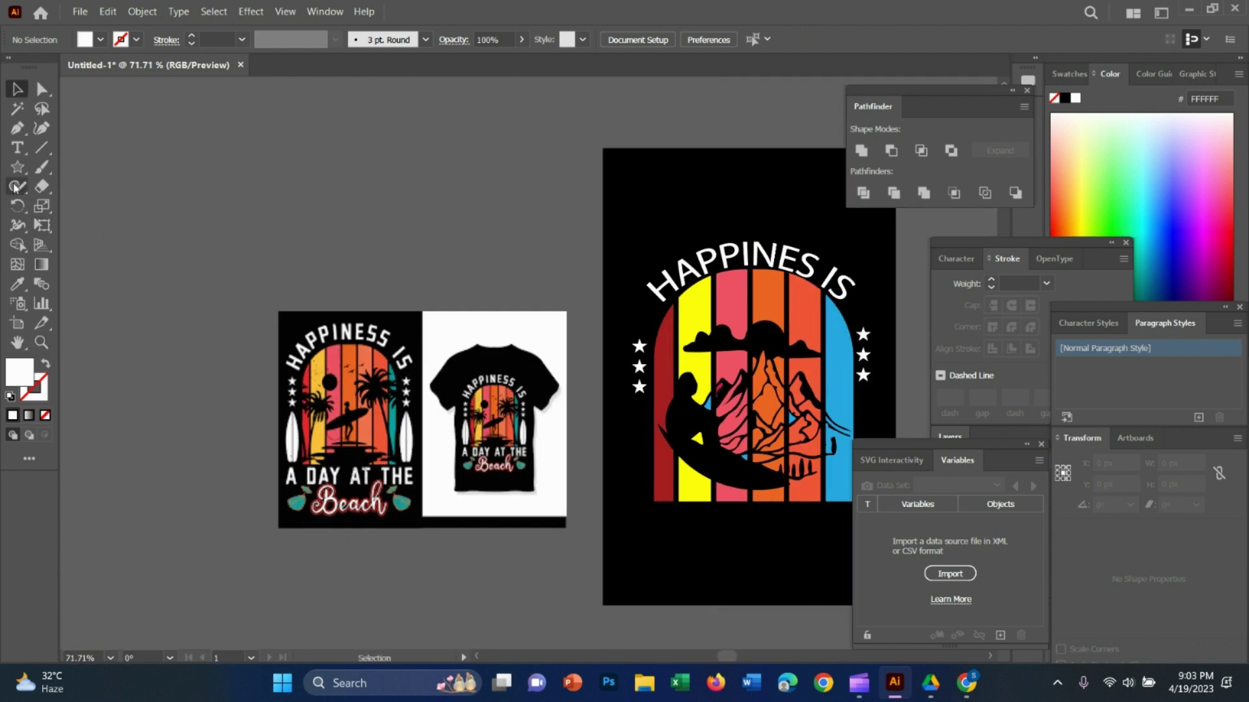
right_click(18, 167)
click(114, 187)
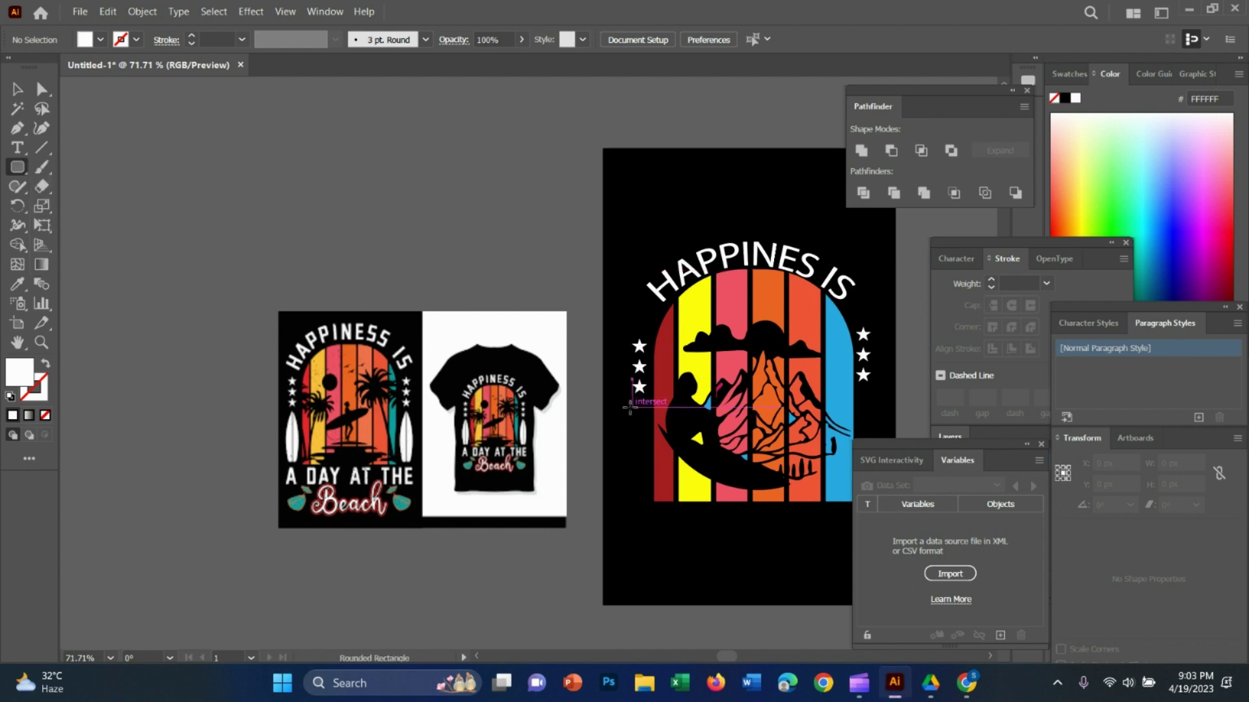
drag(630, 406, 644, 507)
Alt-drag a copy of the bar to the arch's right side and nudge both into place.
key(z)
scroll(623, 481, right, 2)
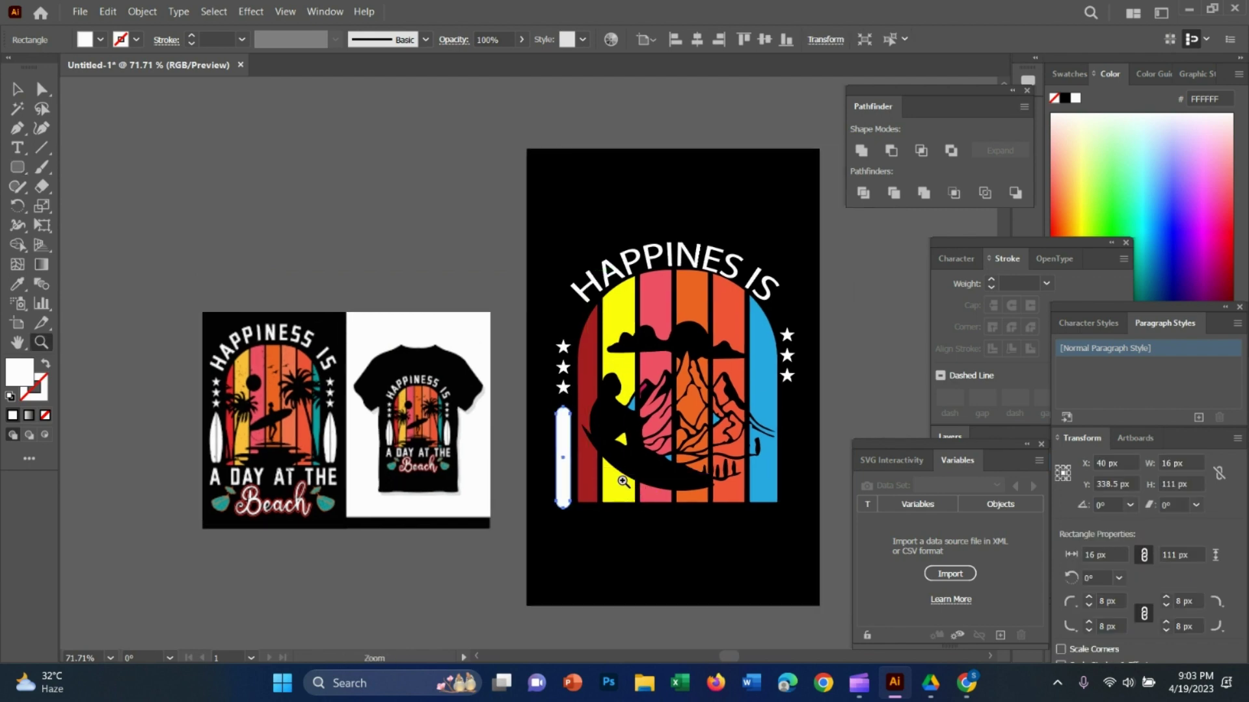
scroll(623, 482, up, 2)
key(v)
drag(530, 429, 910, 403)
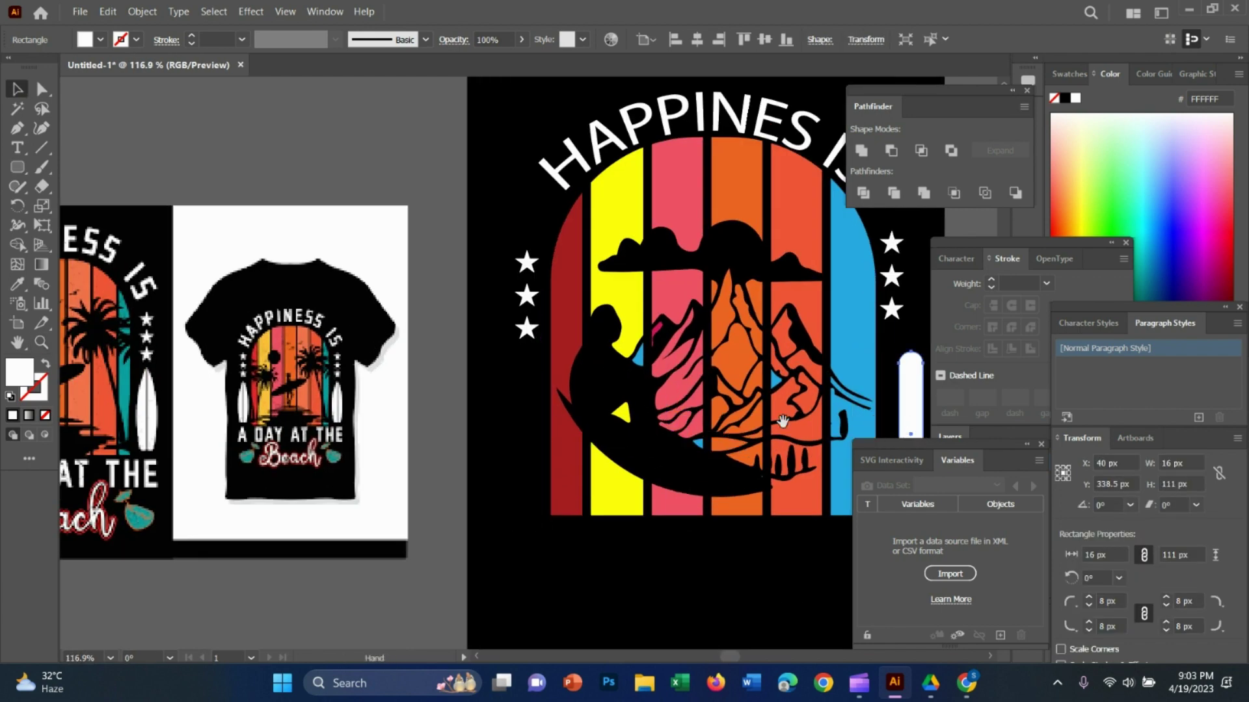
drag(783, 422, 639, 421)
mouse_move(772, 417)
mouse_down()
mouse_move(388, 417)
mouse_move(757, 418)
mouse_up()
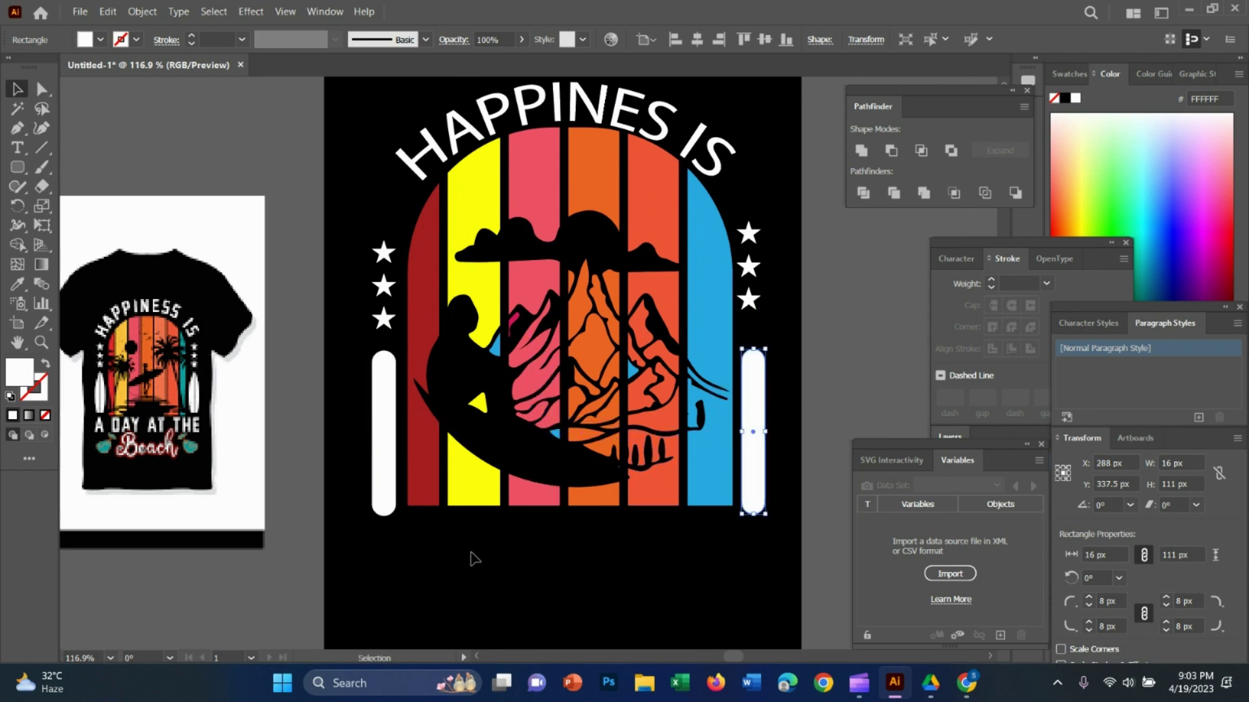
drag(380, 422, 376, 418)
click(681, 499)
Zoom and scroll to review the two bars below the stars.
alt+scroll(681, 499, down, 3)
alt+scroll(650, 456, down, 1)
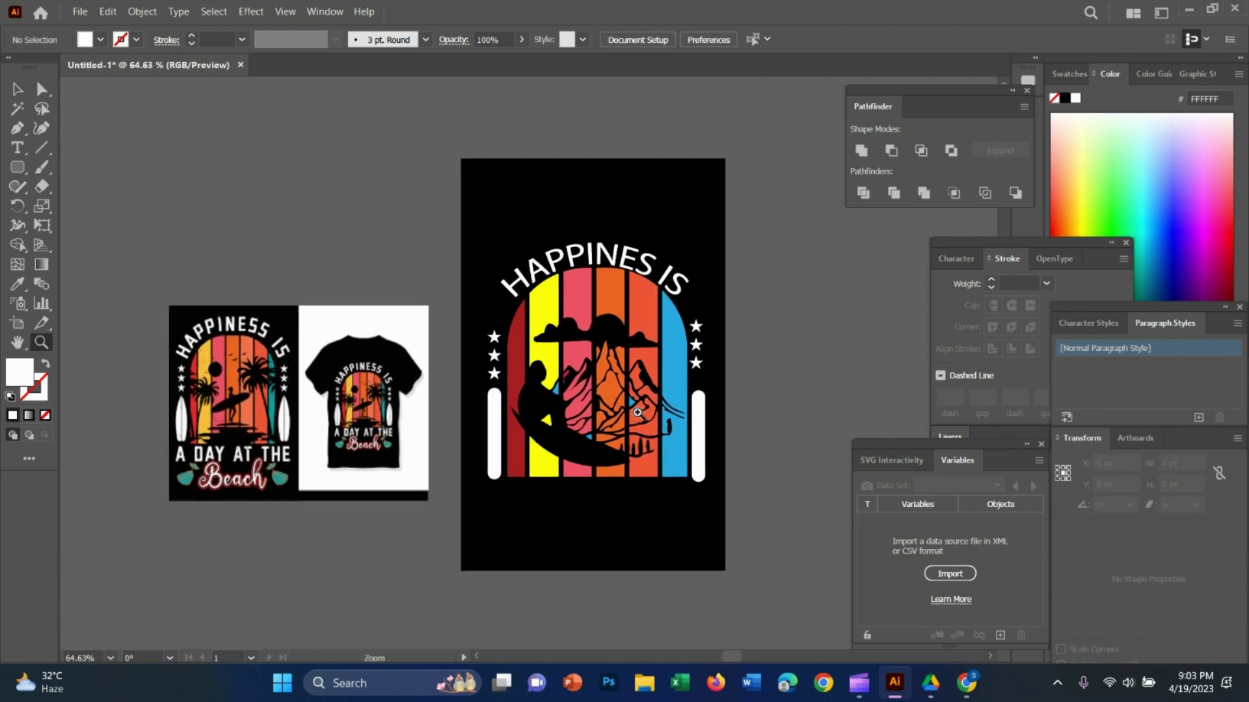
key(z)
alt+scroll(611, 396, up, 3)
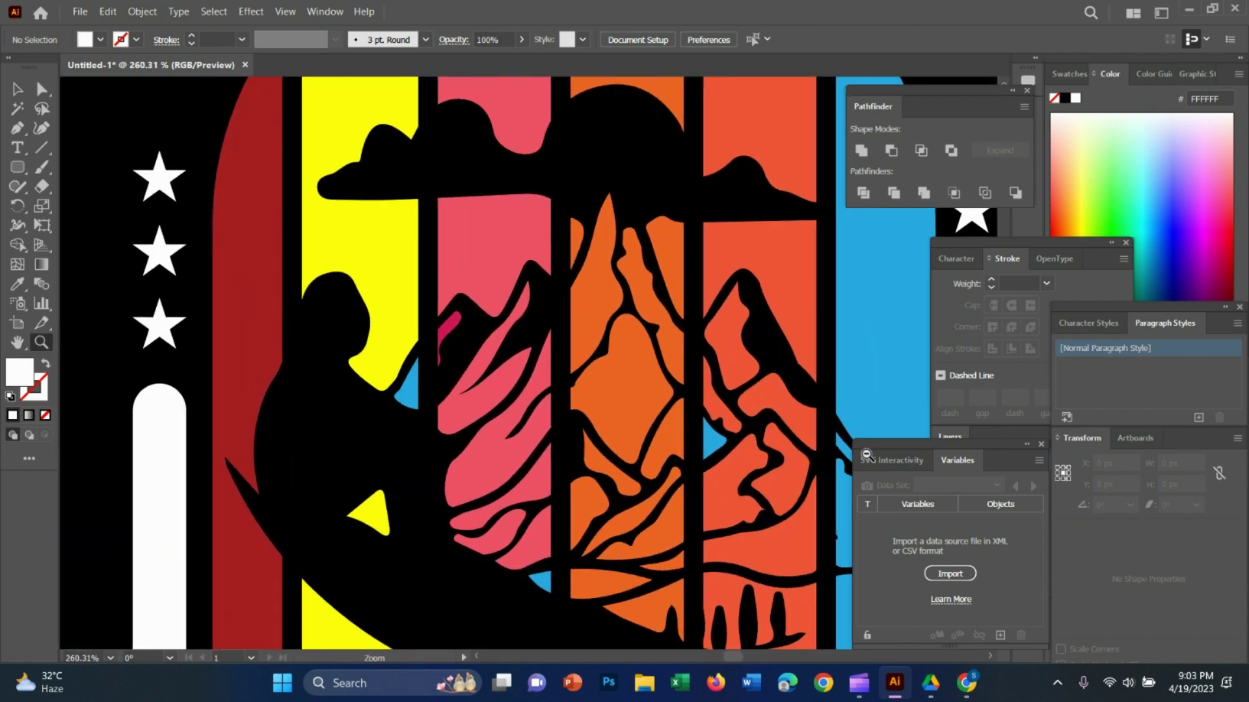
alt+scroll(650, 403, down, 2)
alt+scroll(674, 414, down, 1)
alt+scroll(673, 414, down, 1)
key(v)
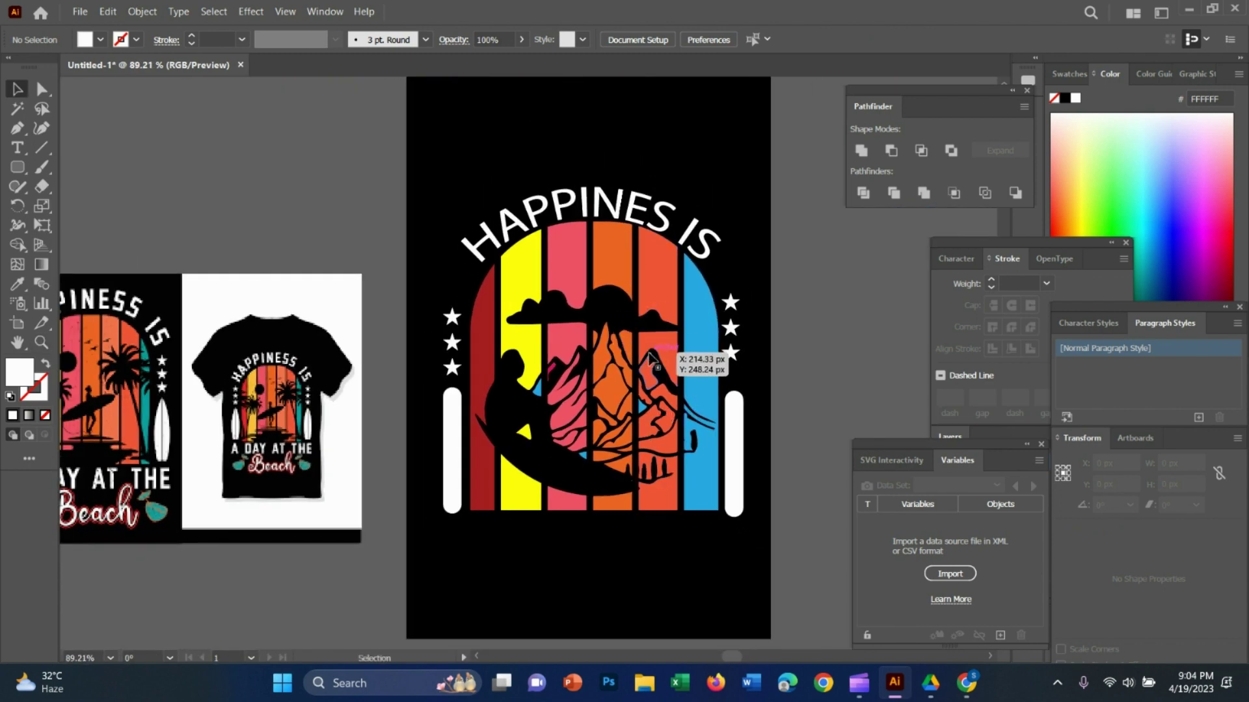
scroll(563, 547, down, 1)
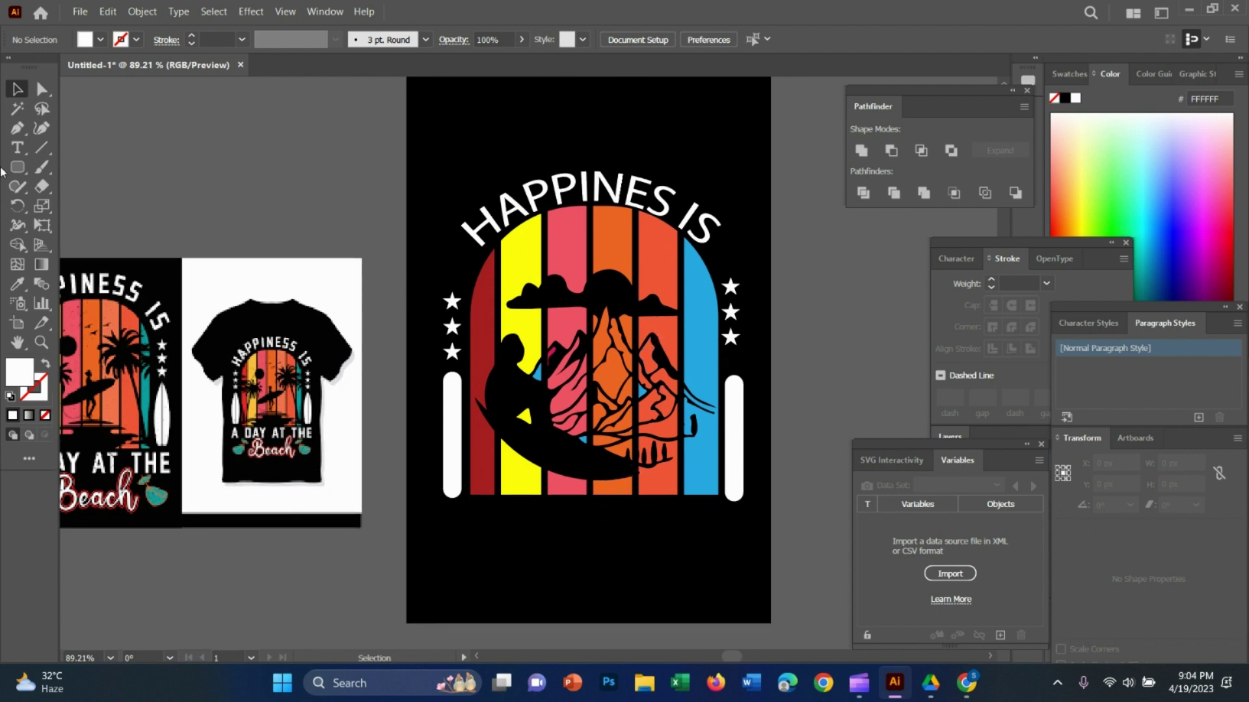
click(14, 150)
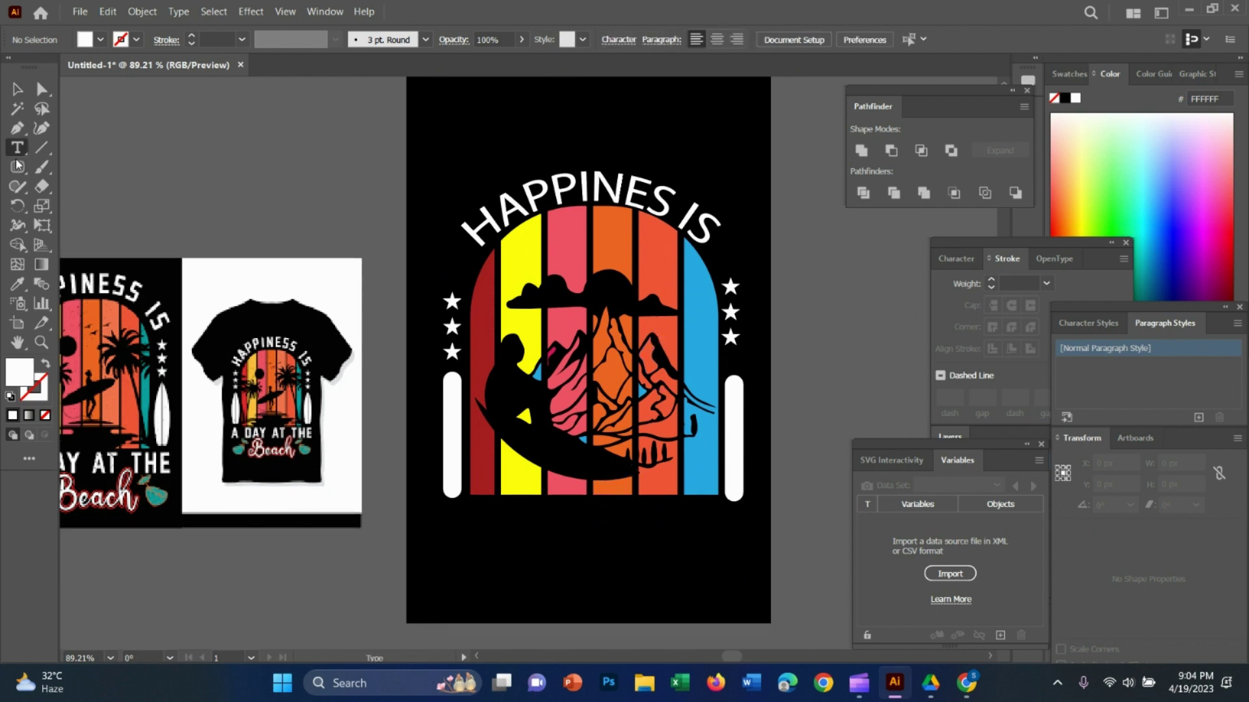
Add the text 'A DAY AT THE' below the bars and scale it to fit between them.
click(462, 517)
key(BackSpace)
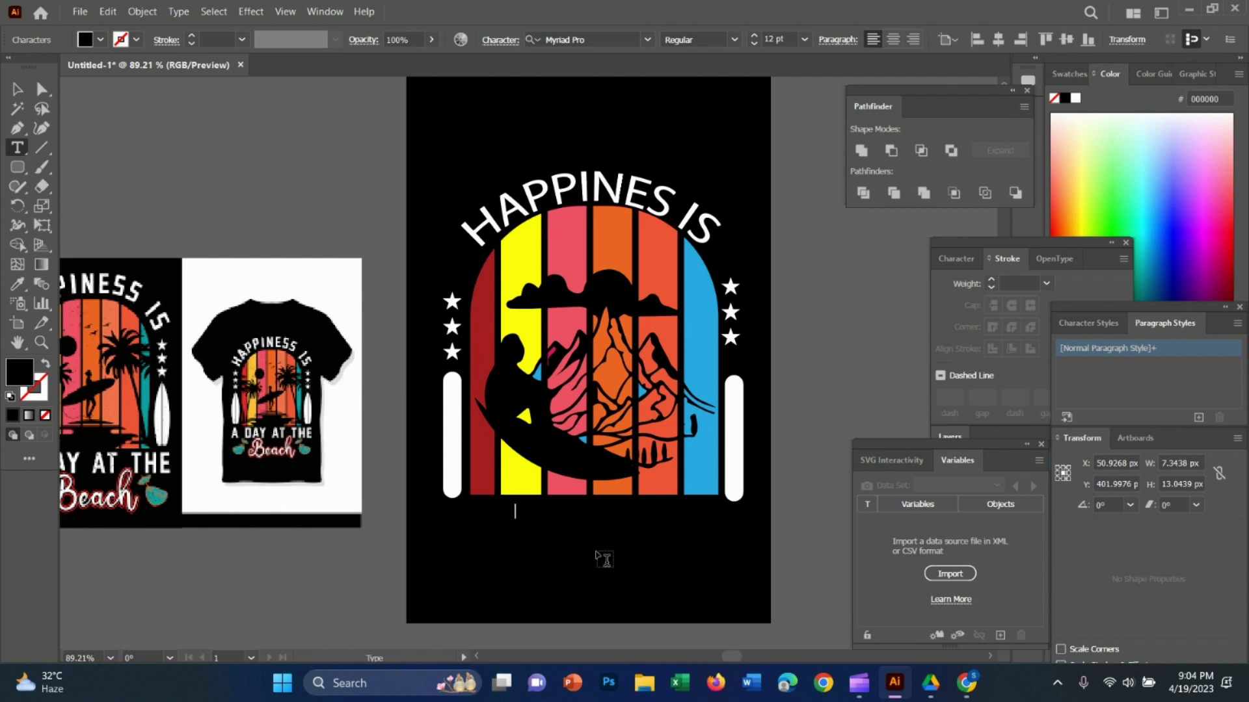
key(Escape)
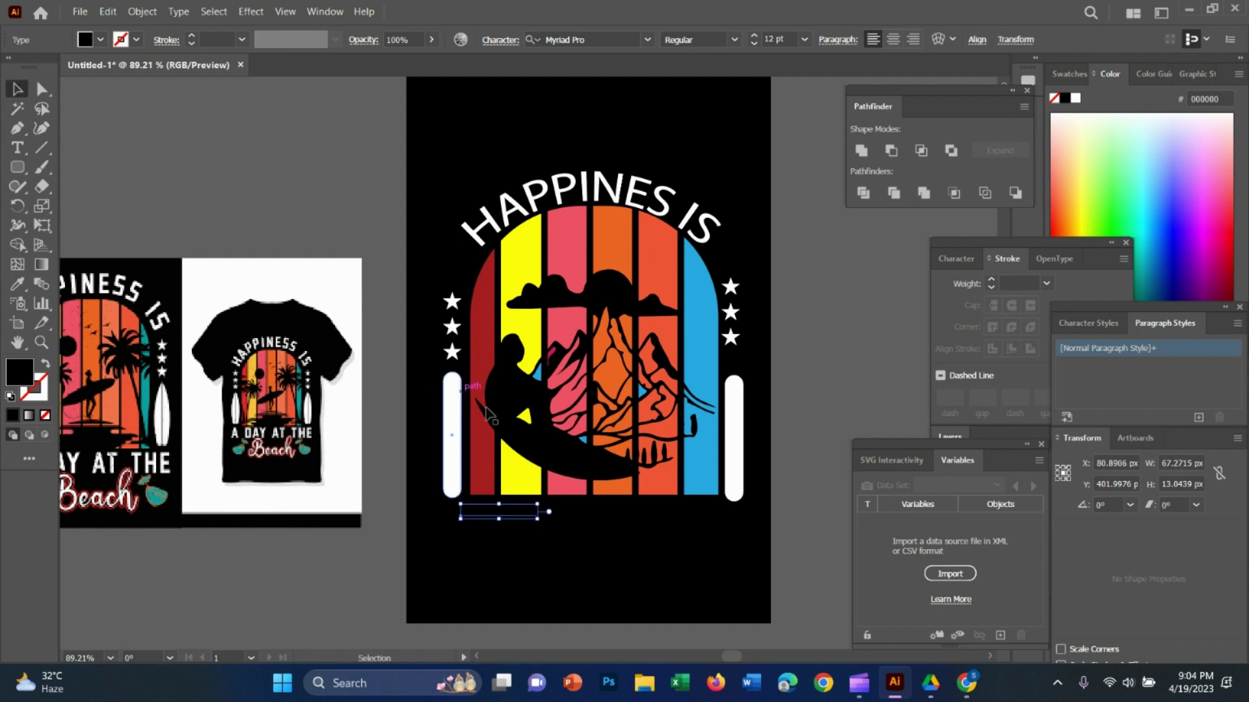
drag(540, 526, 701, 541)
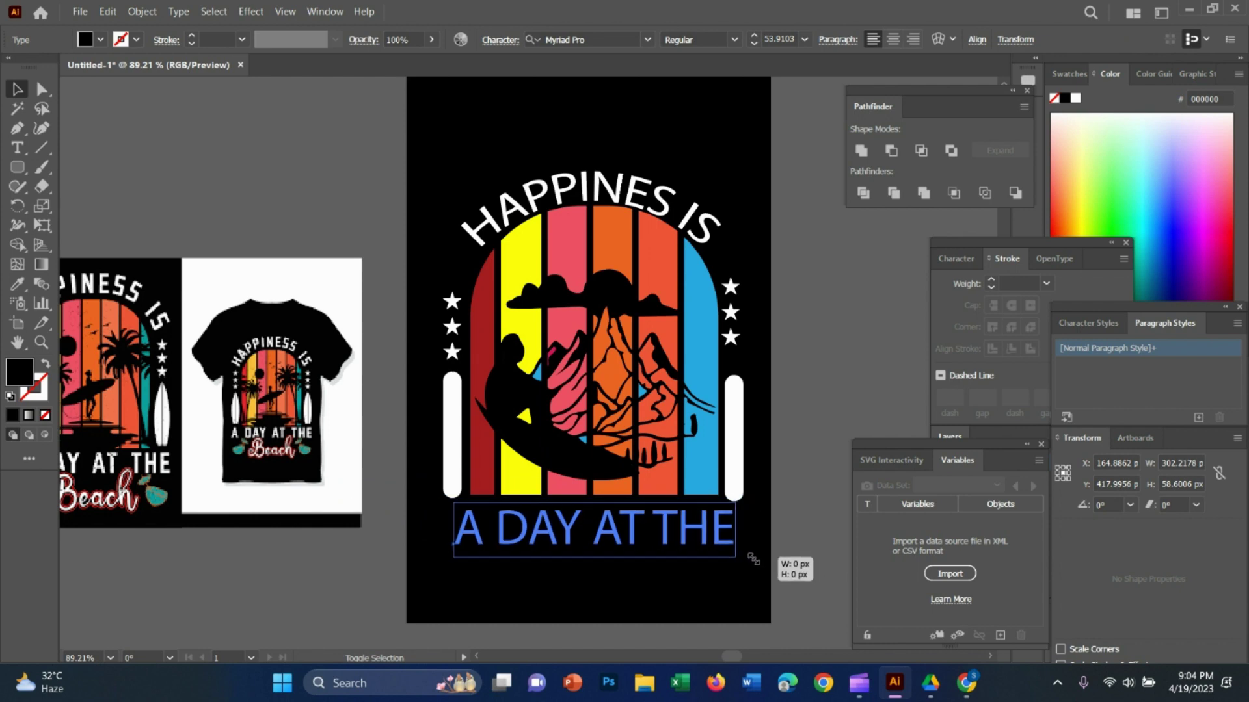
drag(765, 563, 747, 560)
Make 'A DAY AT THE' white in Gill Sans Ultra Bold Condensed, nudged slightly left.
click(117, 41)
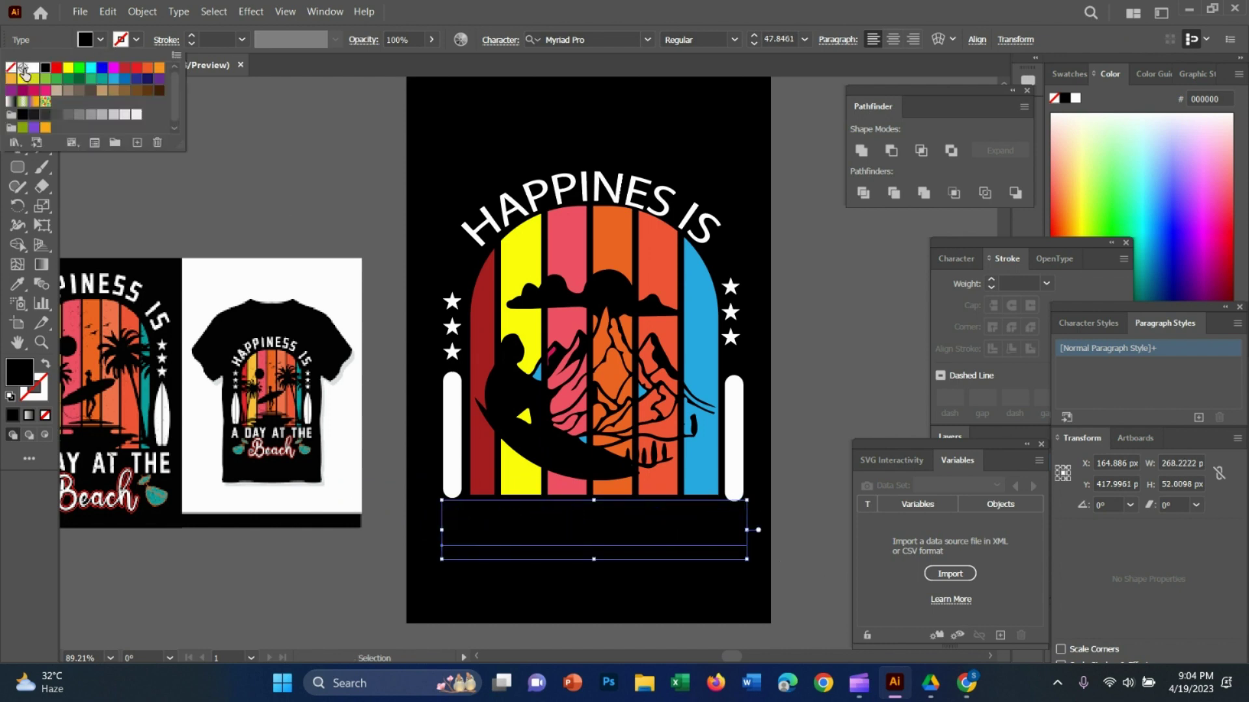
click(34, 68)
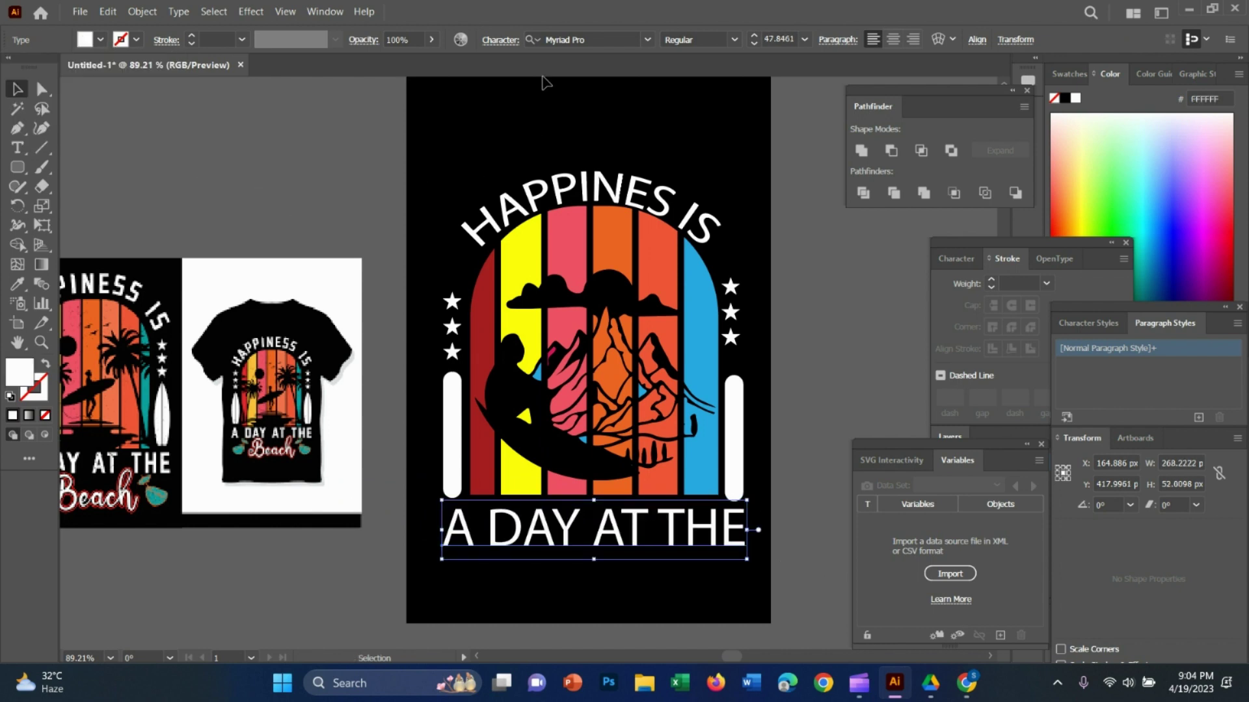
click(648, 39)
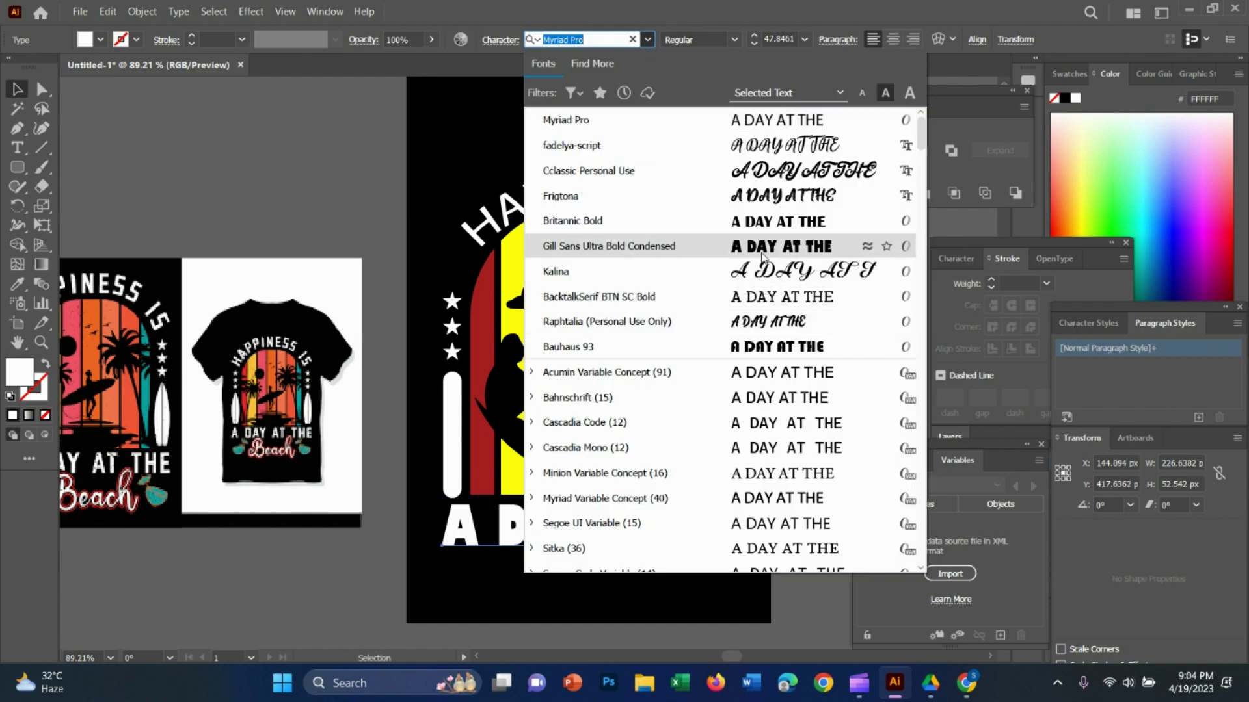
click(573, 248)
mouse_move(742, 538)
mouse_down()
mouse_move(723, 536)
mouse_move(743, 563)
mouse_move(739, 529)
mouse_up()
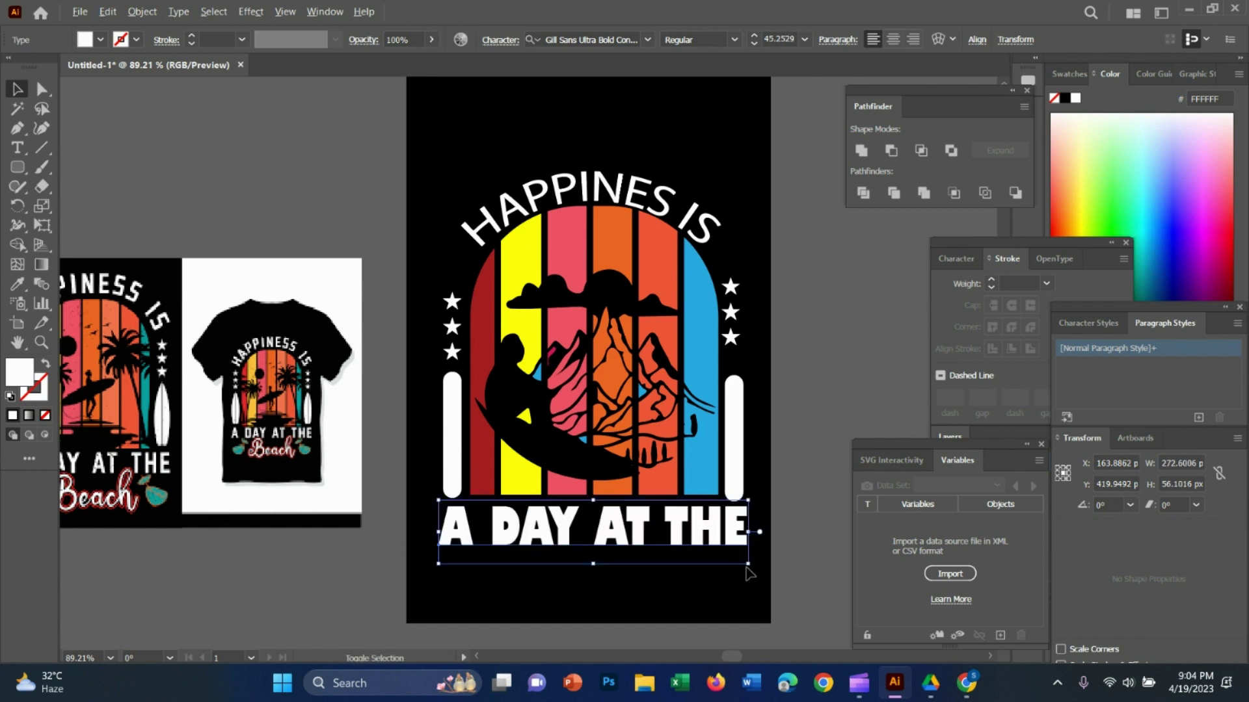
click(822, 510)
scroll(717, 483, down, 1)
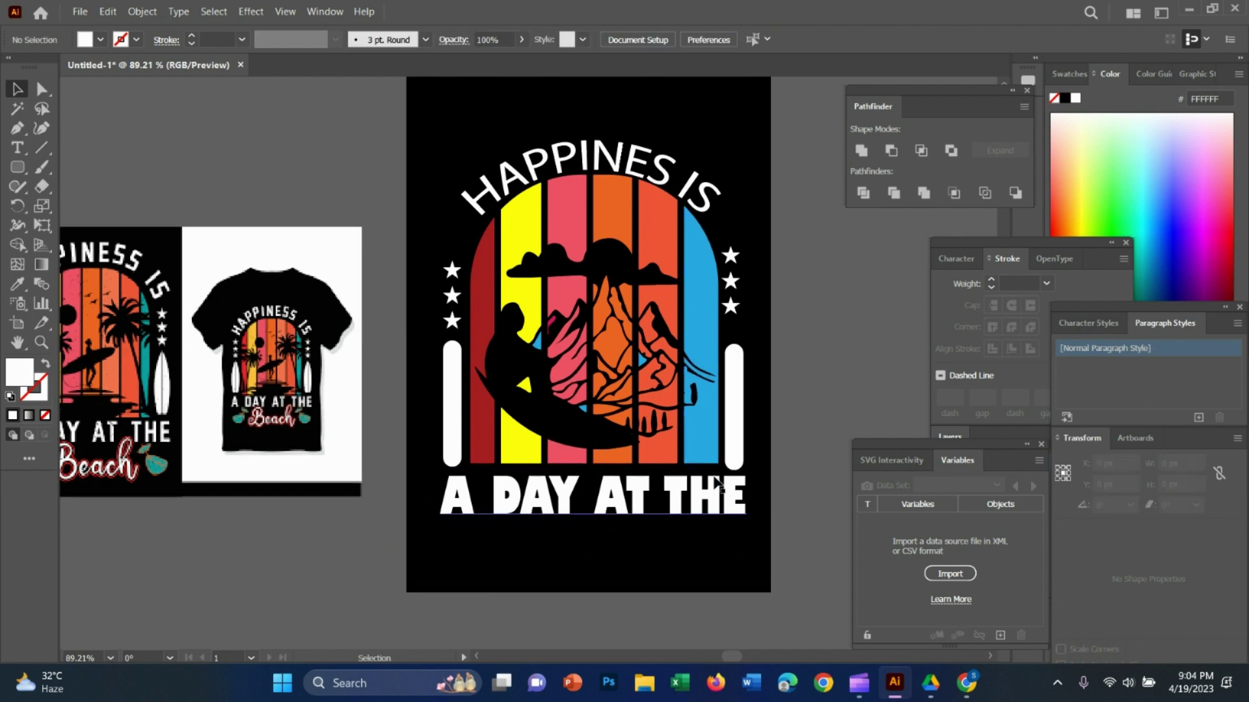
Add the word 'BEACH' near the artboard bottom and enlarge it.
click(18, 148)
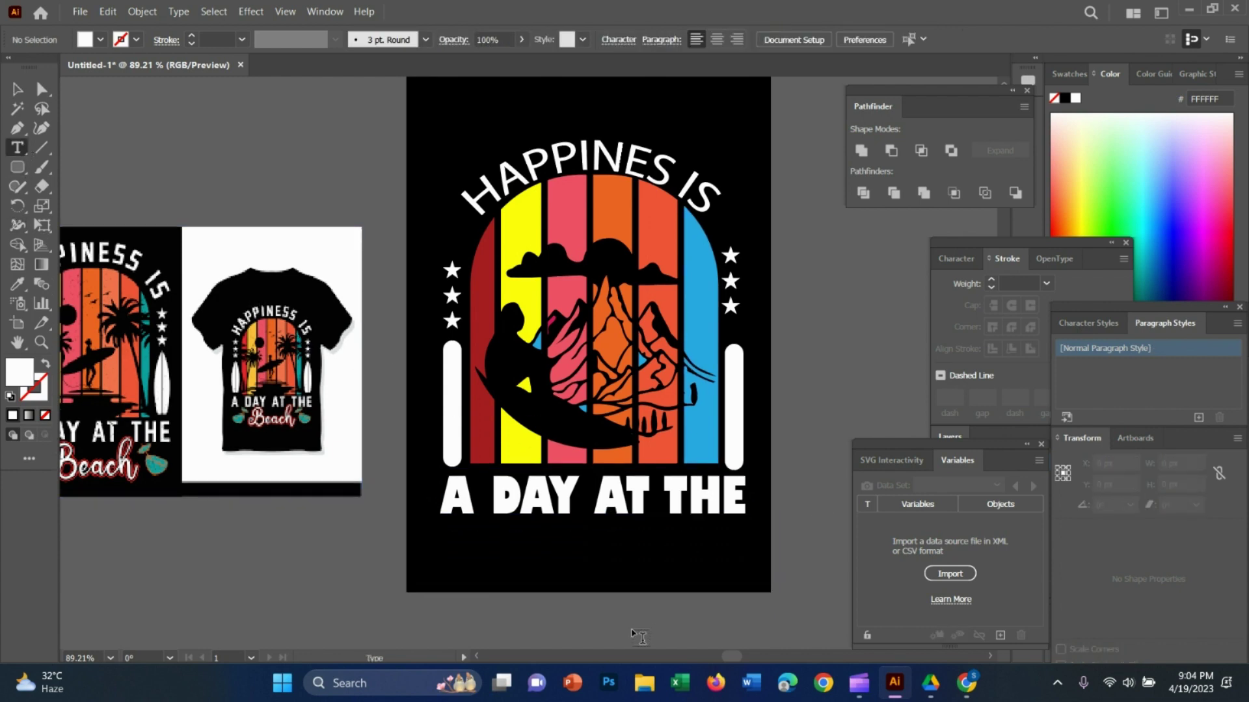
click(550, 569)
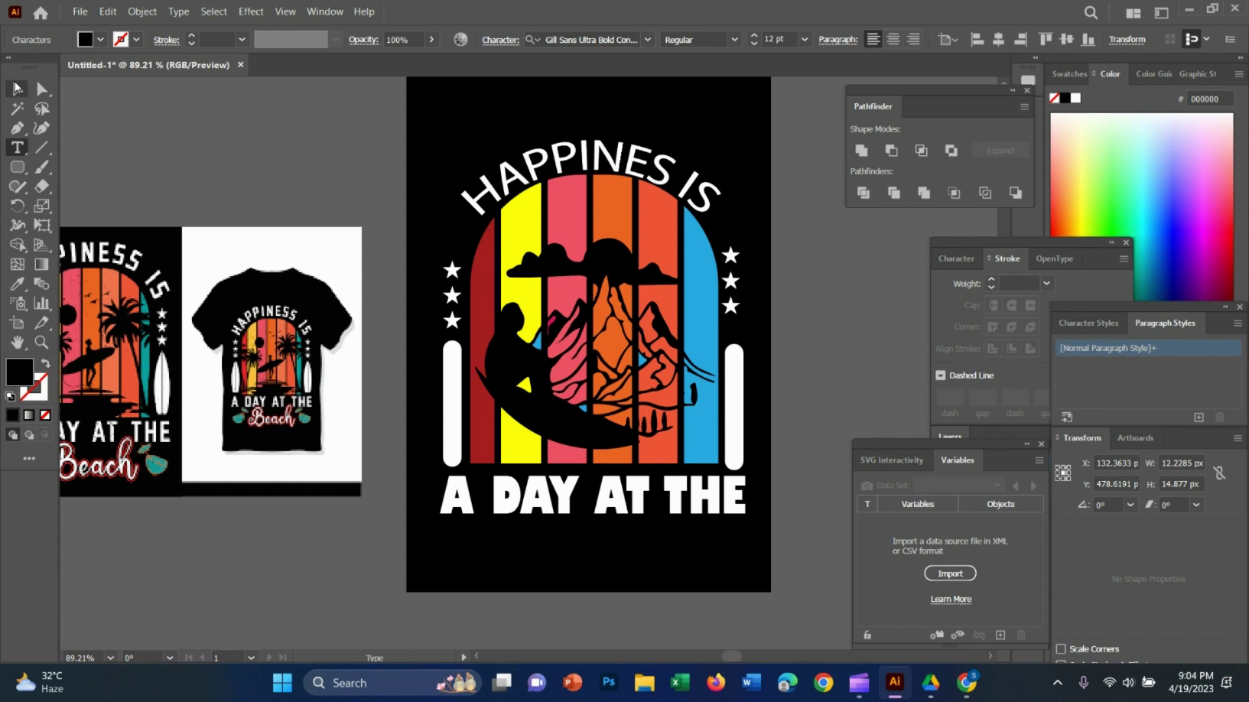
click(17, 87)
drag(591, 577, 655, 598)
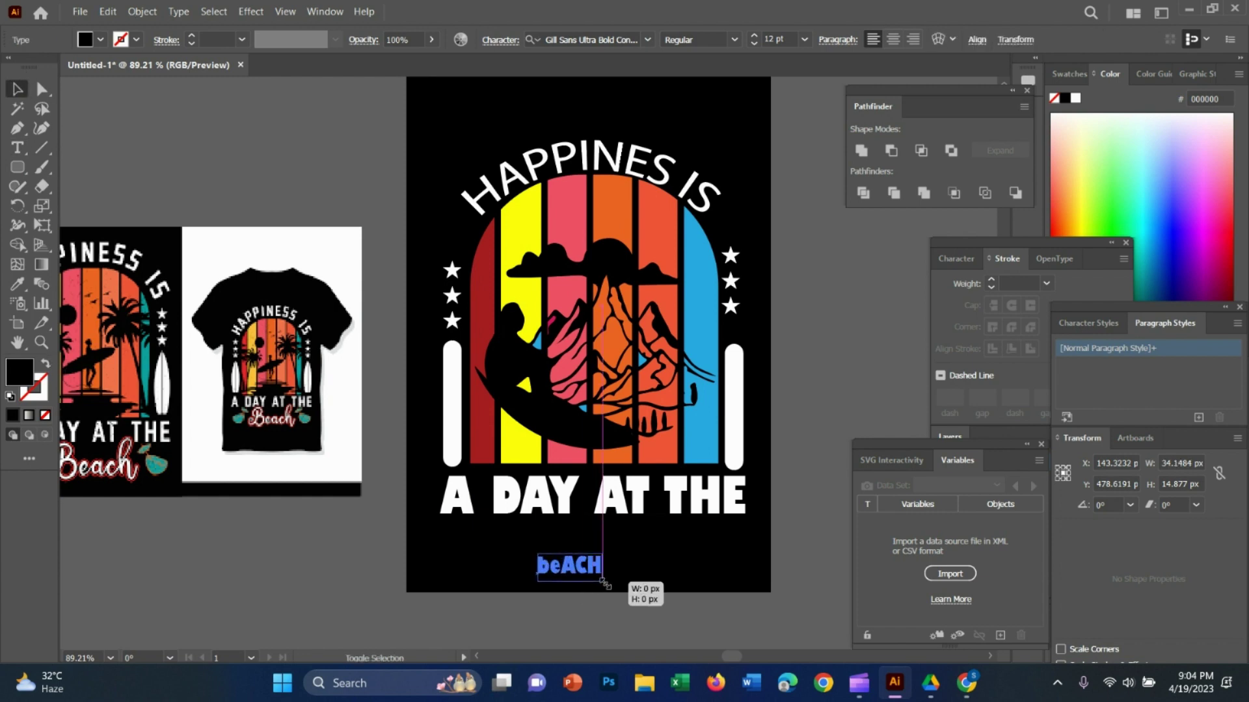
double_click(608, 561)
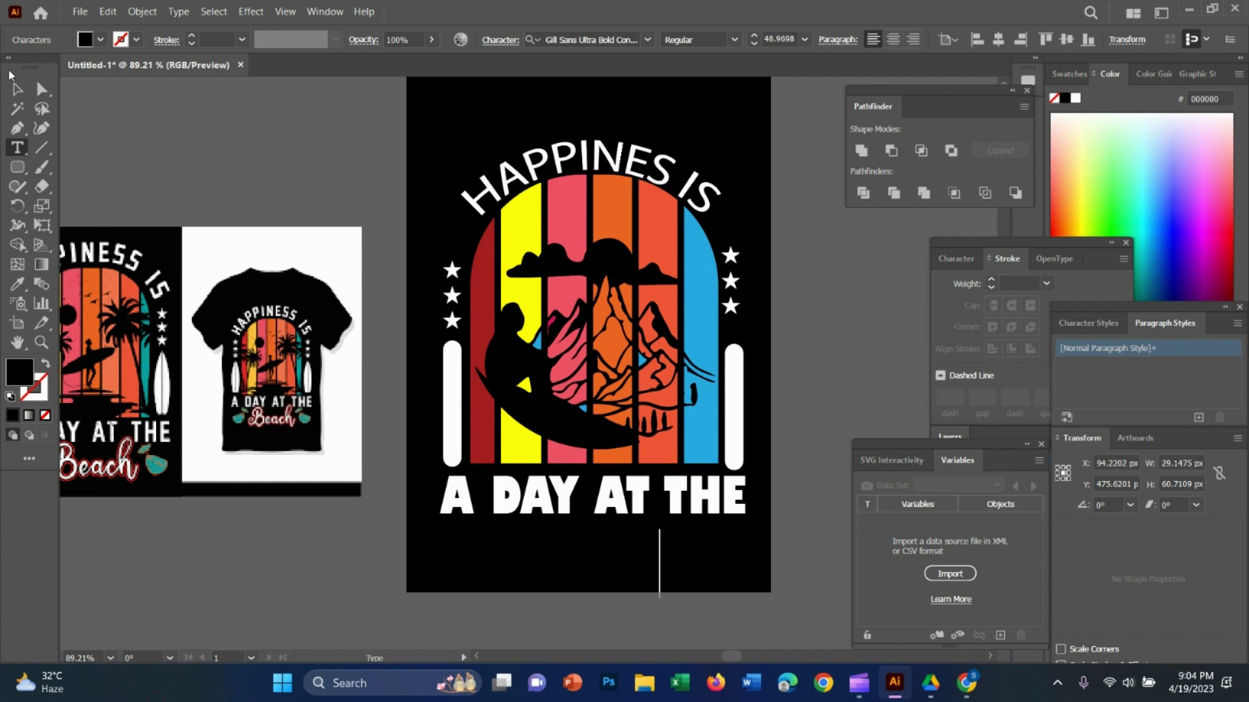
click(13, 88)
Make 'BEACH' white in Cclassic Personal Use, centred under 'A DAY AT THE'.
click(101, 40)
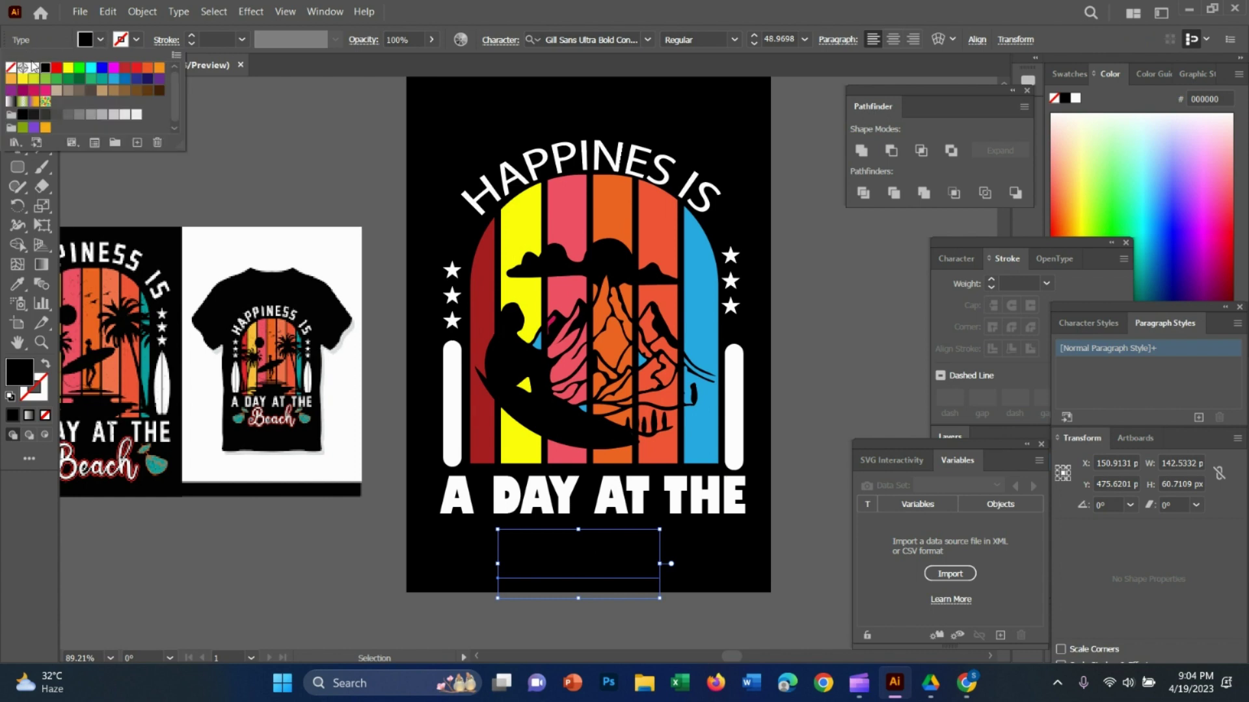
click(30, 64)
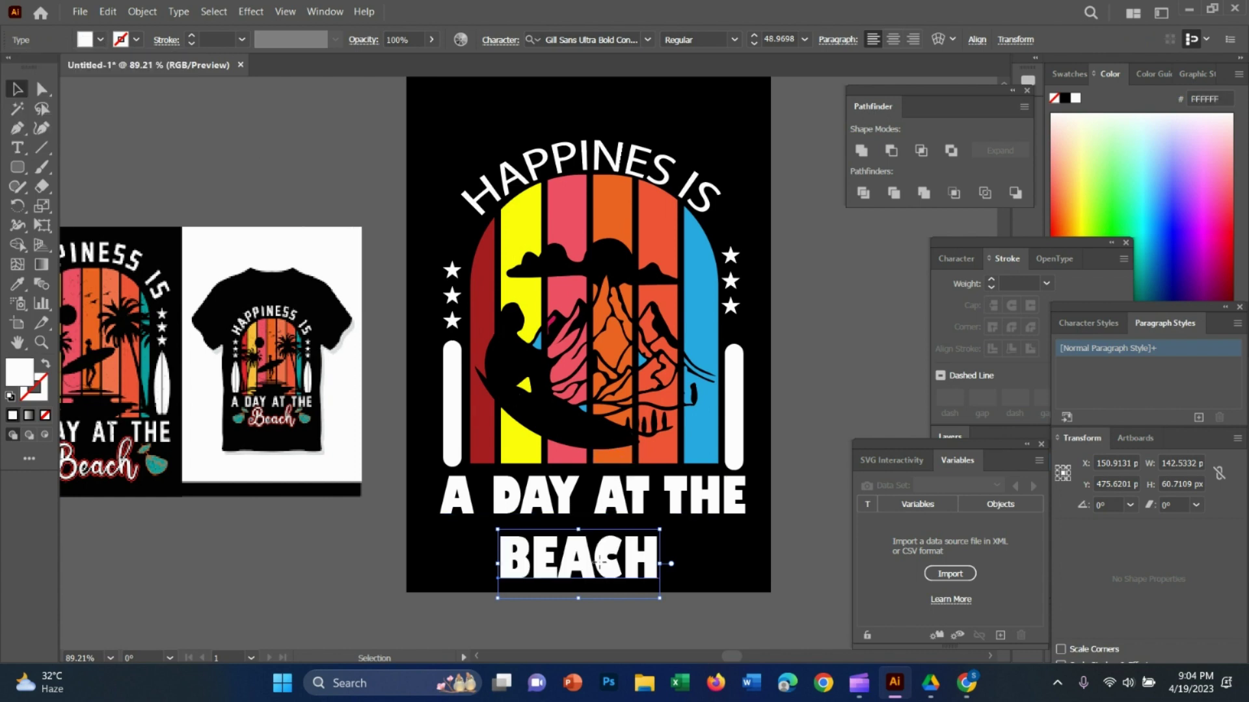
drag(599, 560, 608, 554)
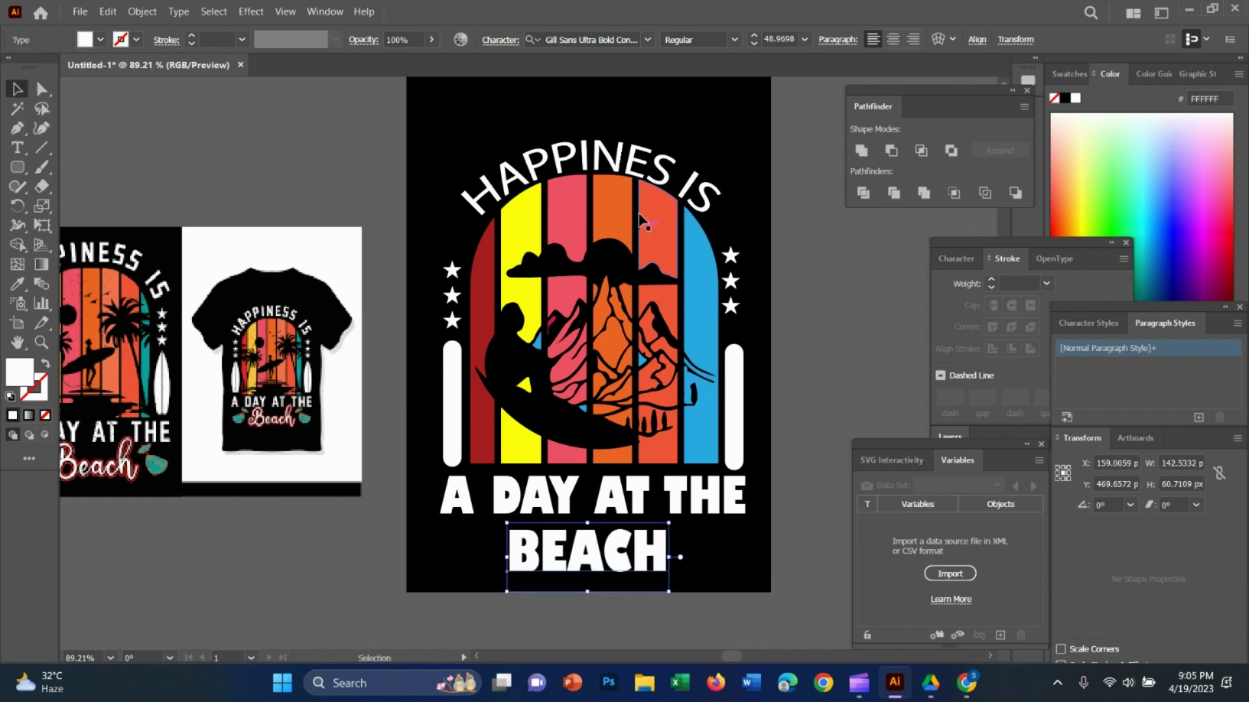
click(647, 40)
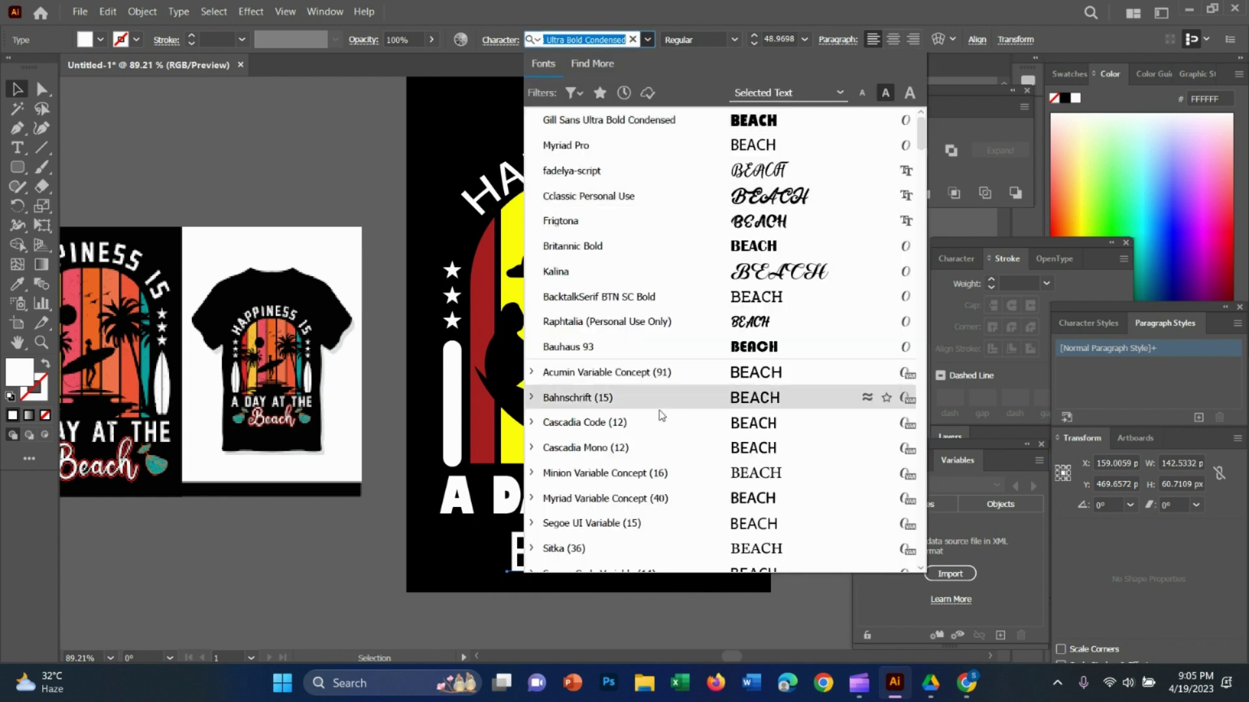
scroll(760, 344, down, 5)
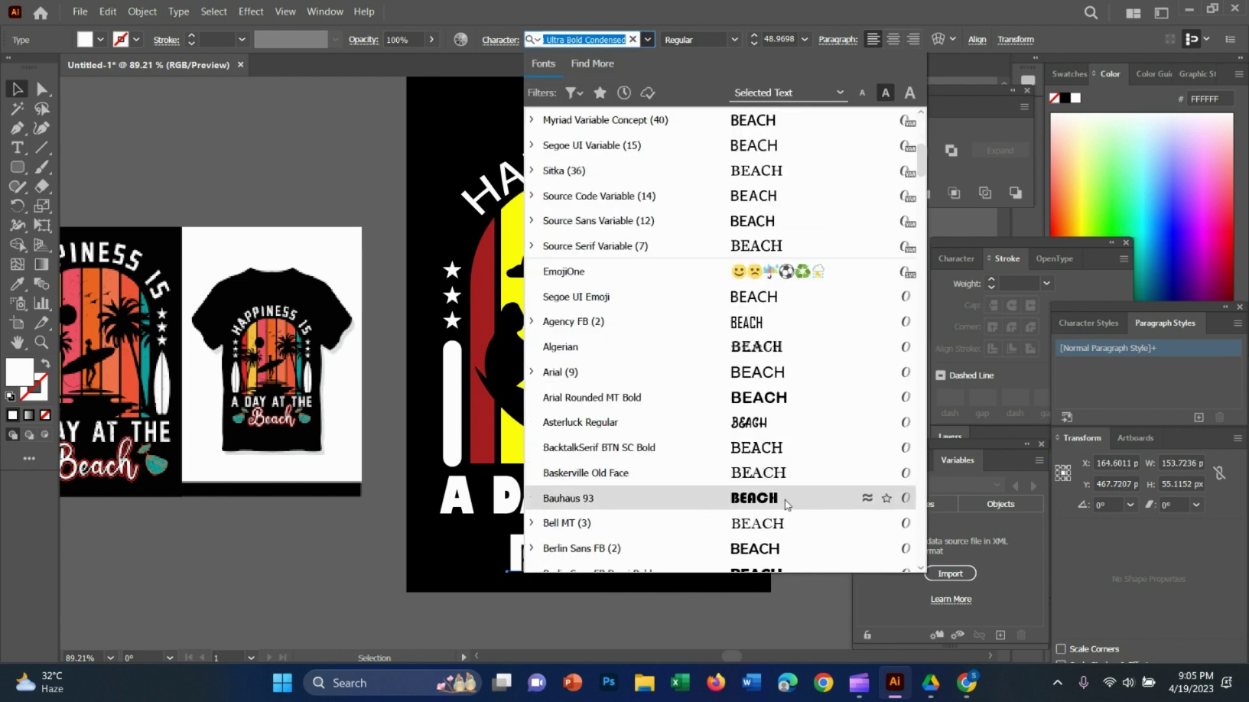
scroll(787, 504, down, 5)
click(791, 453)
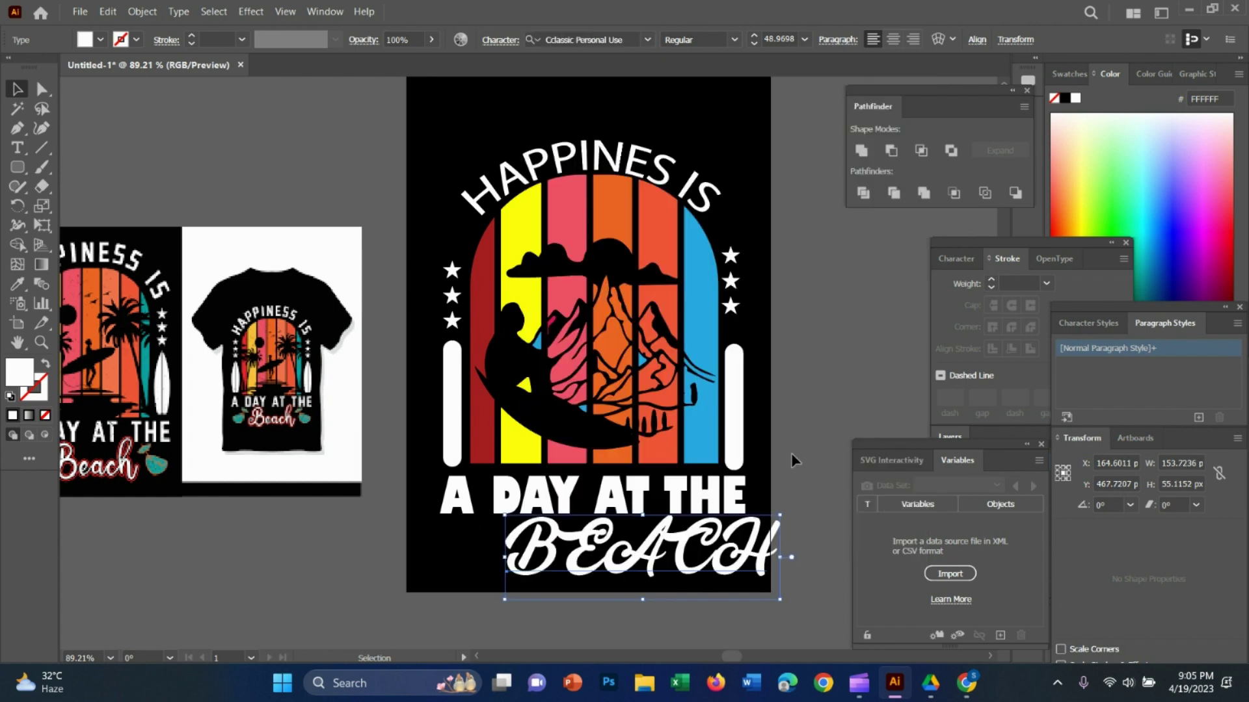
mouse_move(706, 562)
mouse_down()
mouse_move(716, 602)
mouse_move(674, 569)
mouse_up()
click(426, 116)
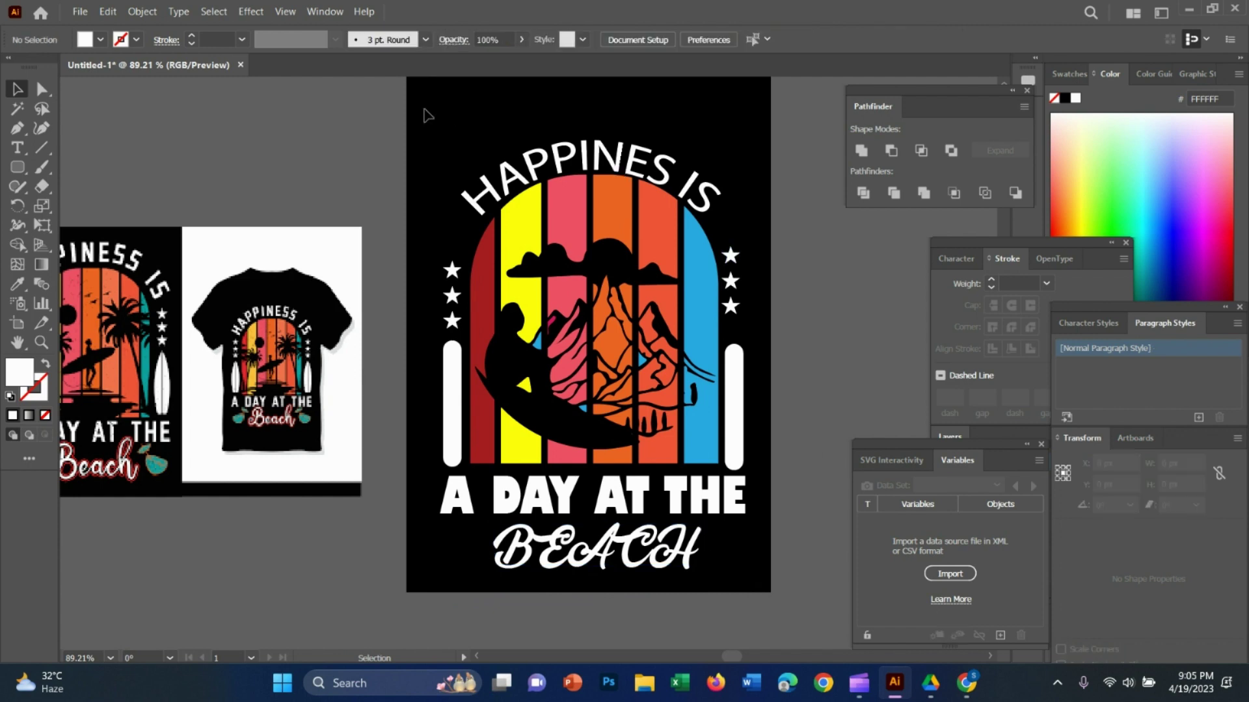
drag(475, 207, 685, 610)
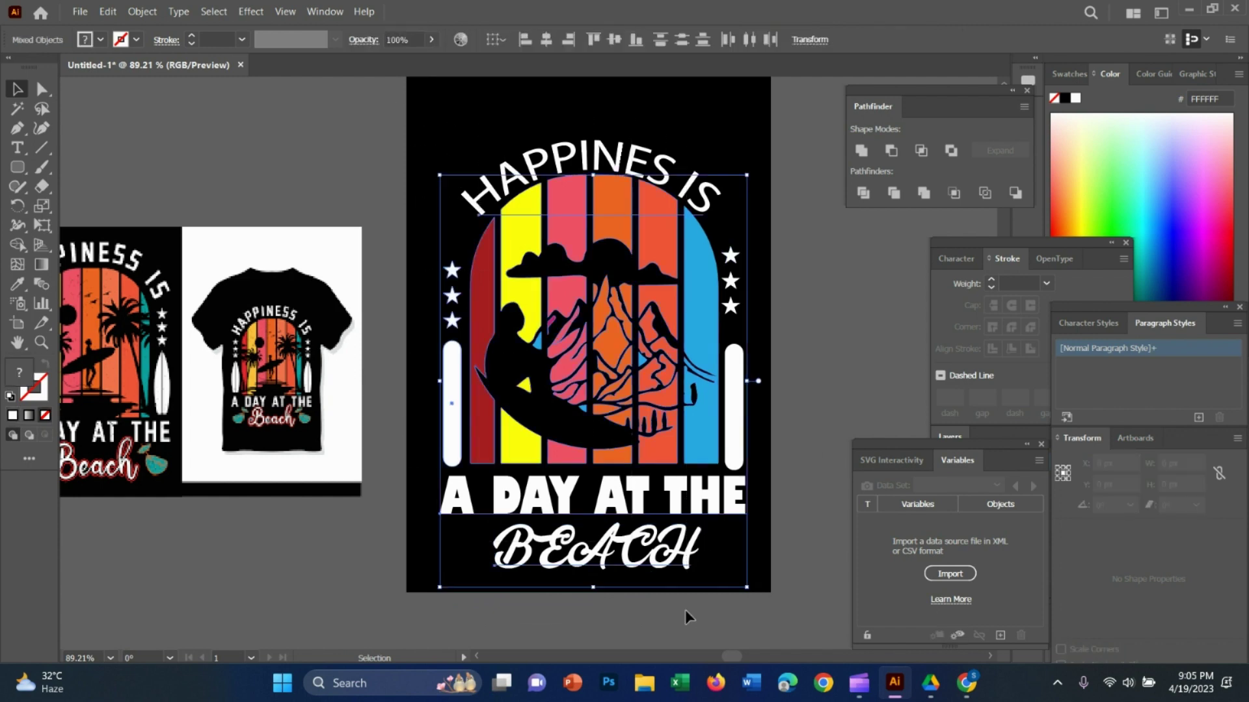
Select all the beach artwork and scale it down to about 166 × 223 px.
click(747, 590)
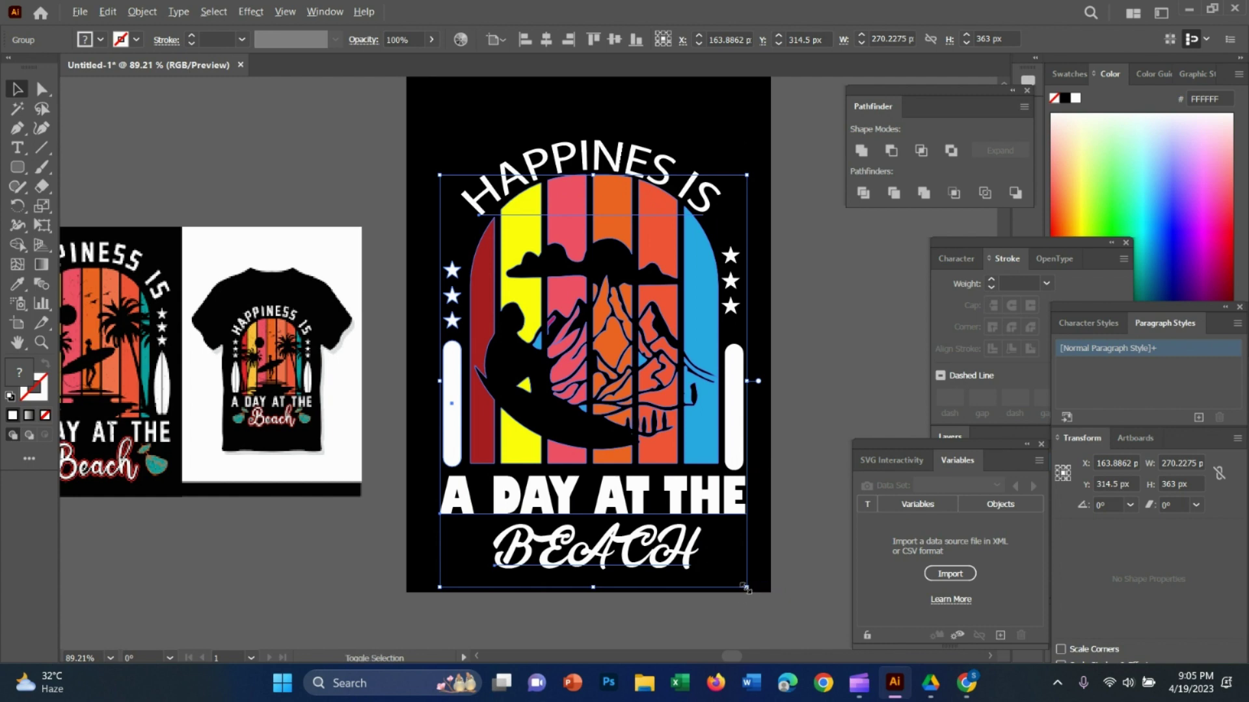
click(814, 474)
scroll(809, 390, down, 1)
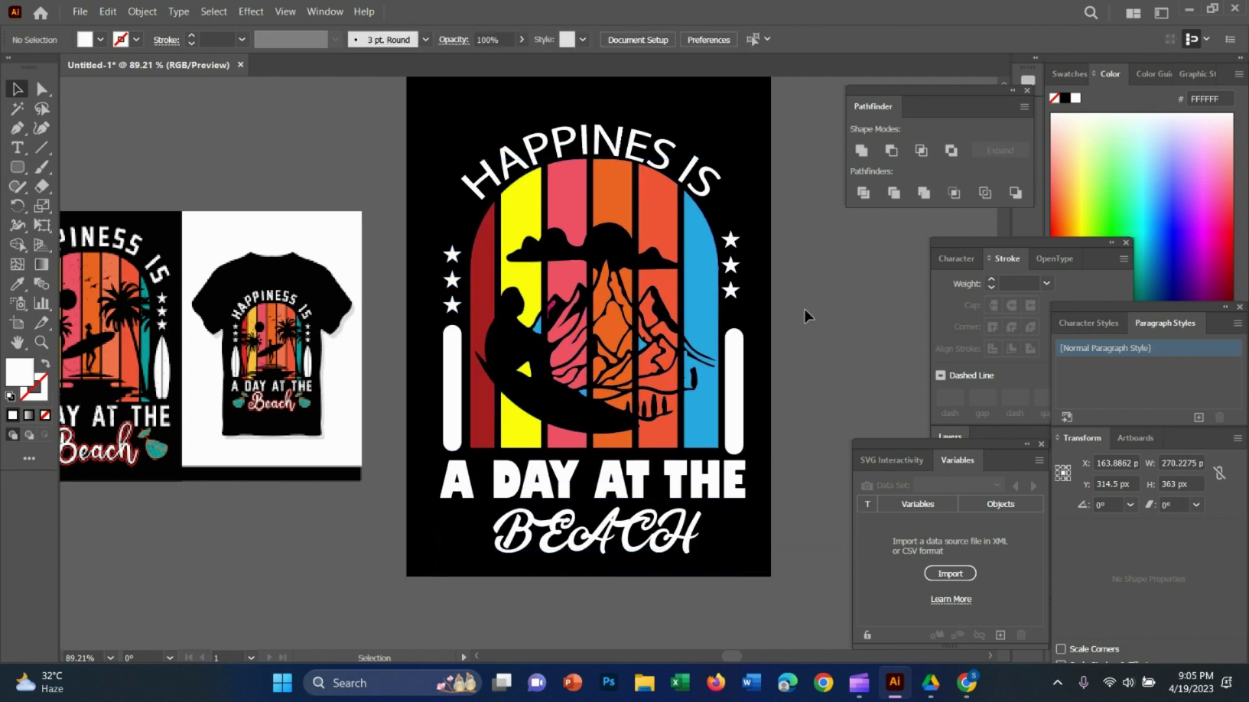
drag(502, 596, 419, 273)
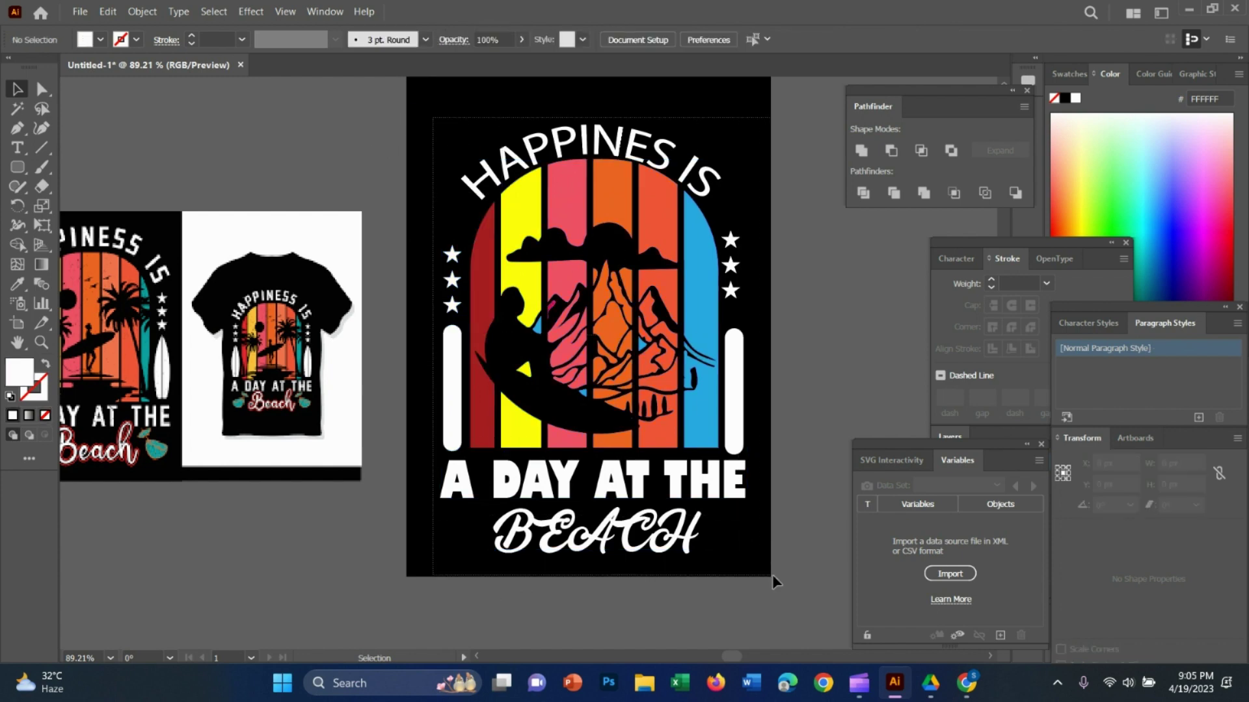
drag(392, 121, 765, 570)
mouse_move(839, 597)
mouse_down()
mouse_move(741, 575)
mouse_move(688, 493)
mouse_up()
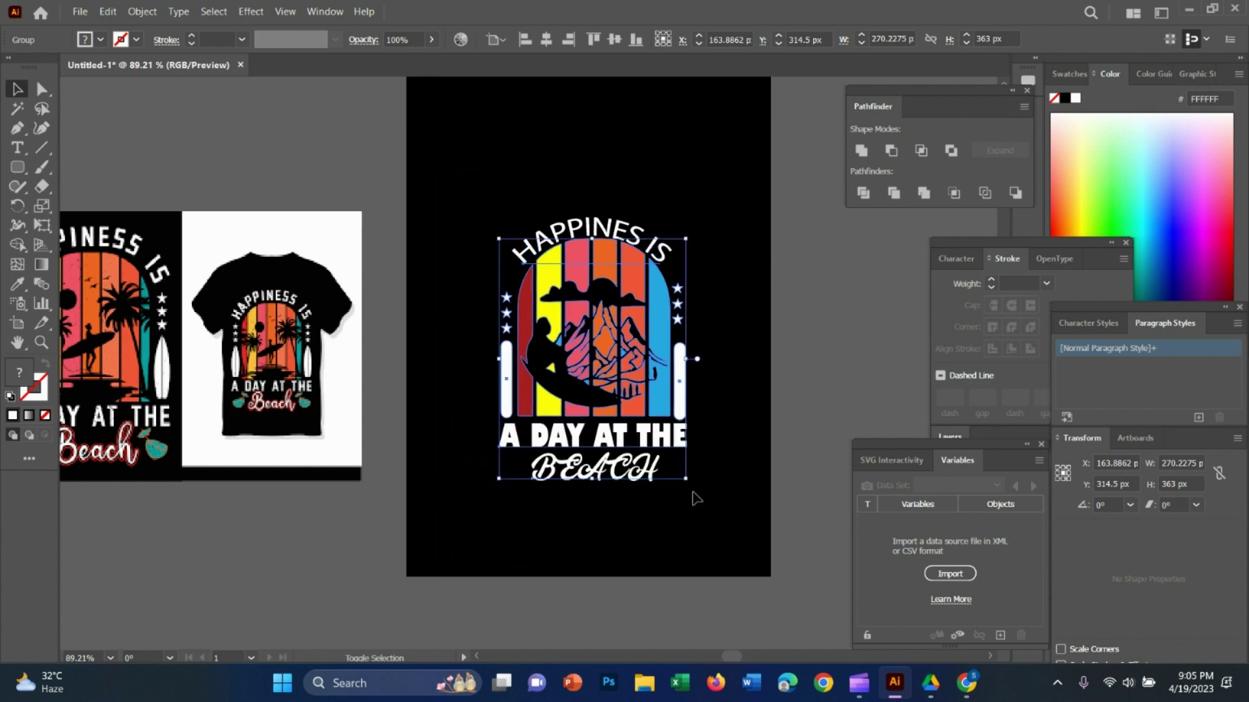
Zoom in on the mockup T-shirt to compare, then move the artwork up slightly.
scroll(715, 398, up, 2)
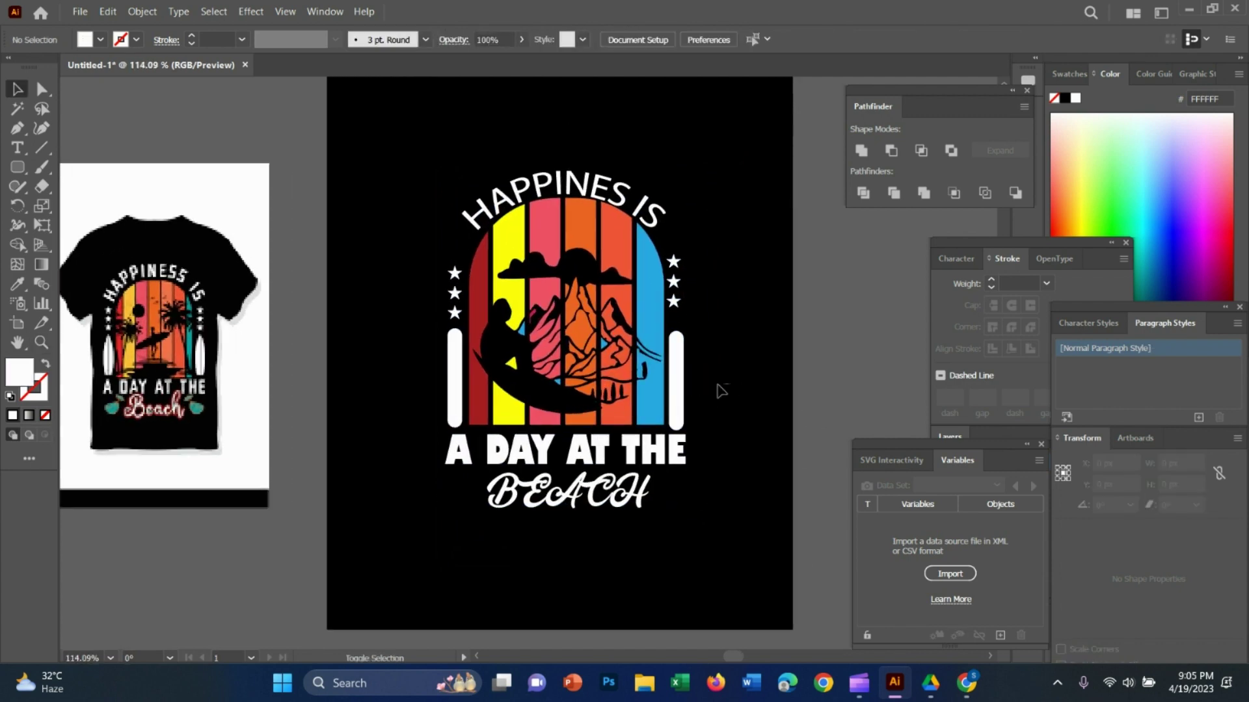
scroll(778, 396, down, 5)
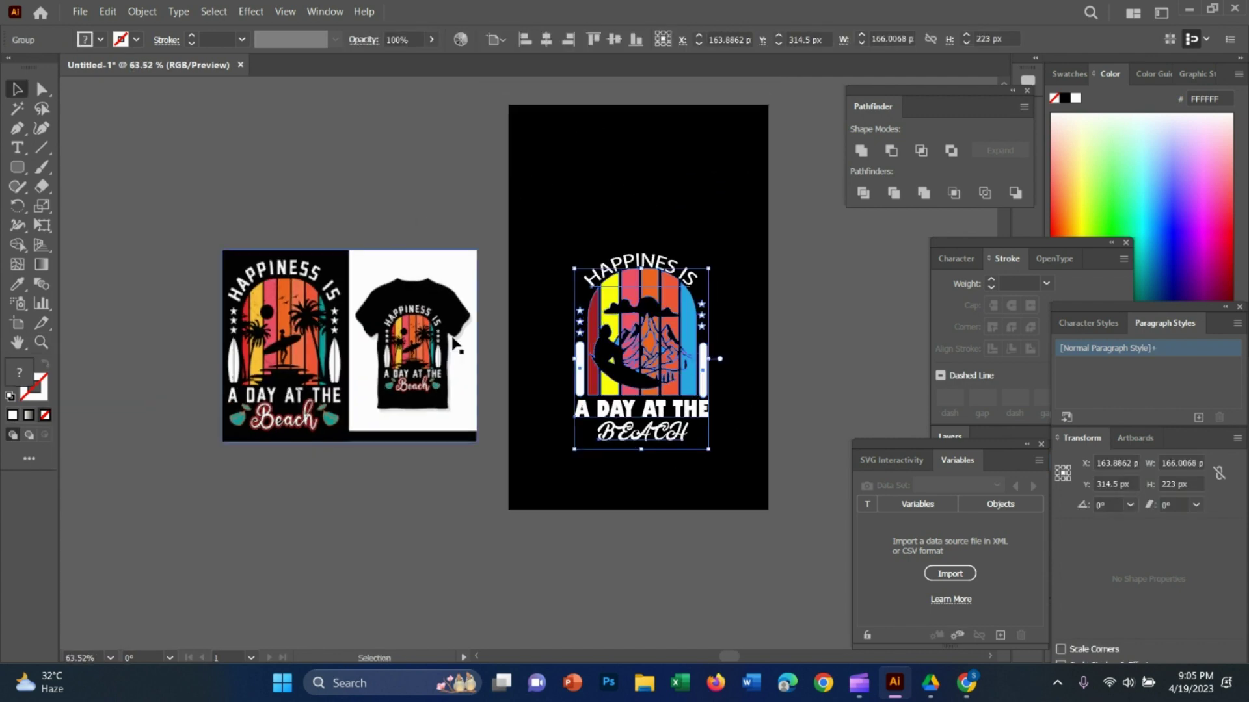
click(426, 343)
key(z)
drag(426, 342, 432, 356)
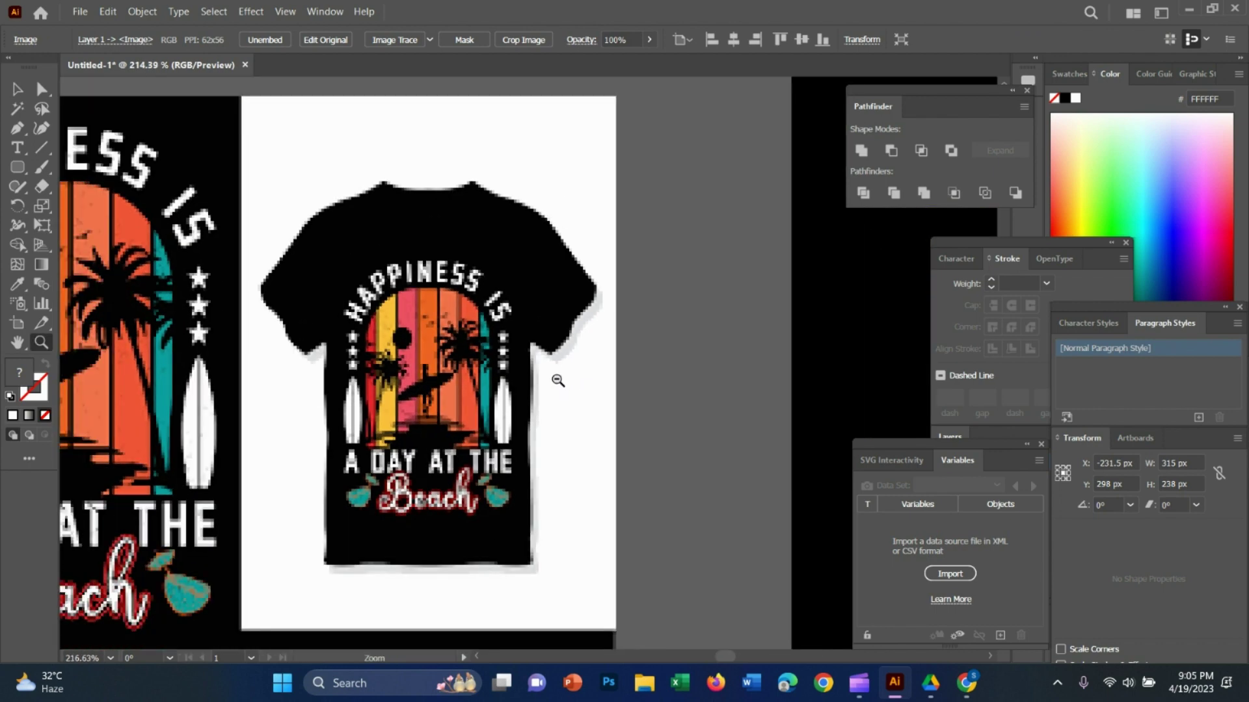
key(v)
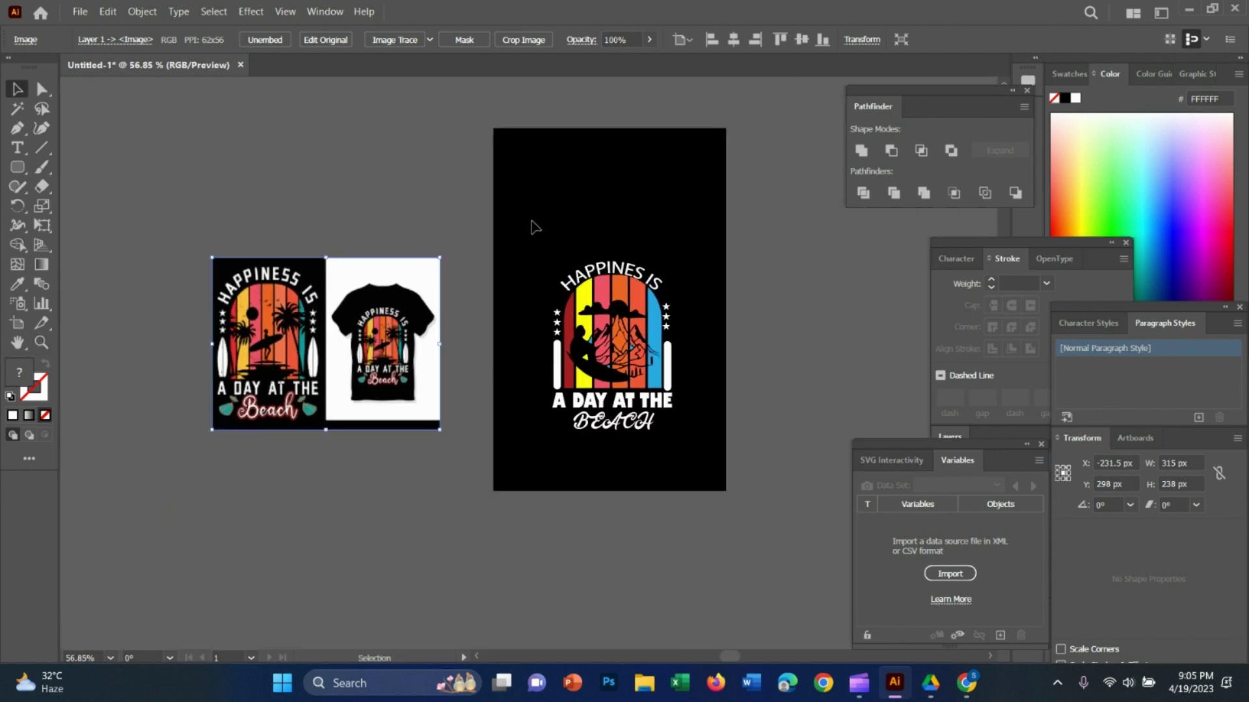
drag(535, 227, 817, 418)
click(805, 384)
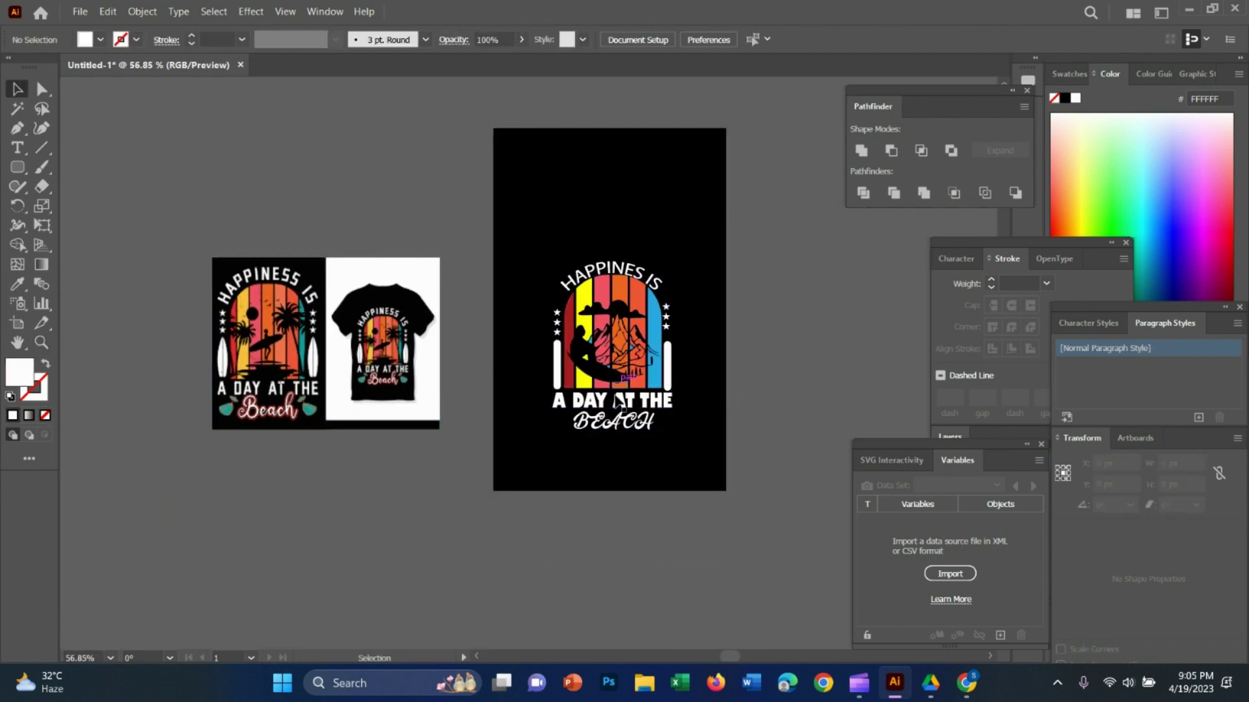
alt+scroll(658, 429, up, 1)
alt+scroll(715, 410, up, 4)
drag(747, 403, 748, 325)
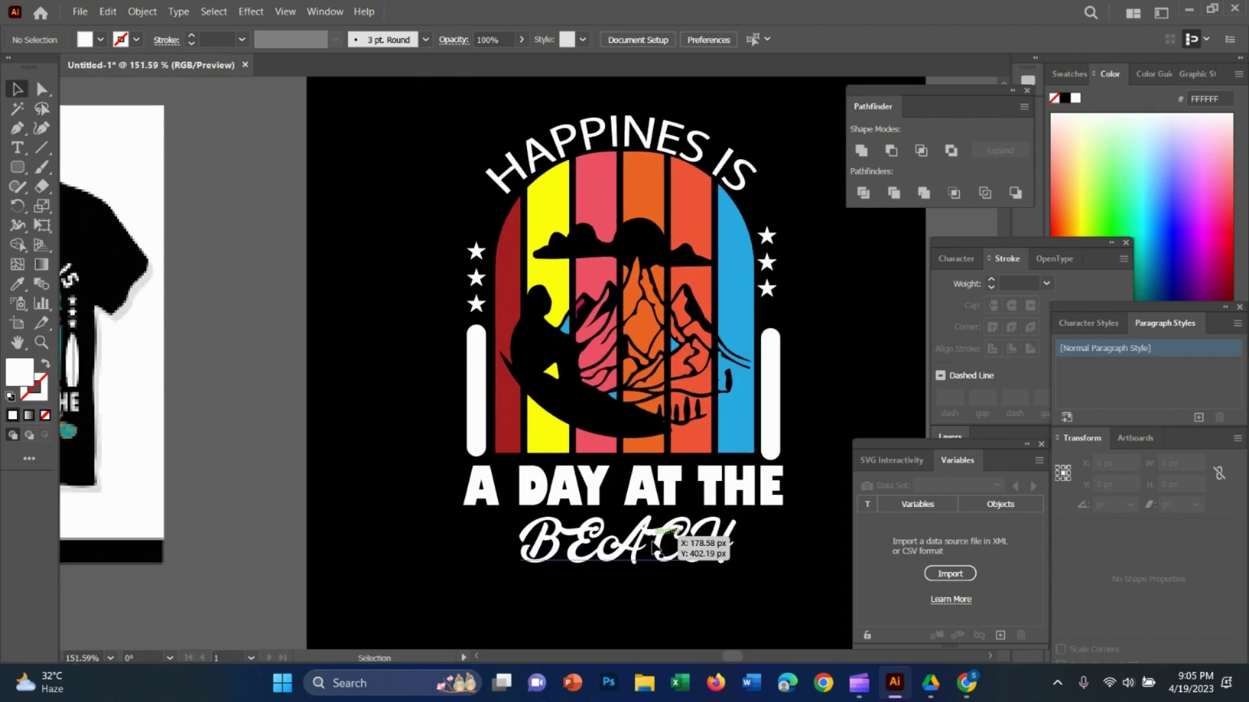
Ungroup the artwork so the BEACH text can be edited.
right_click(624, 376)
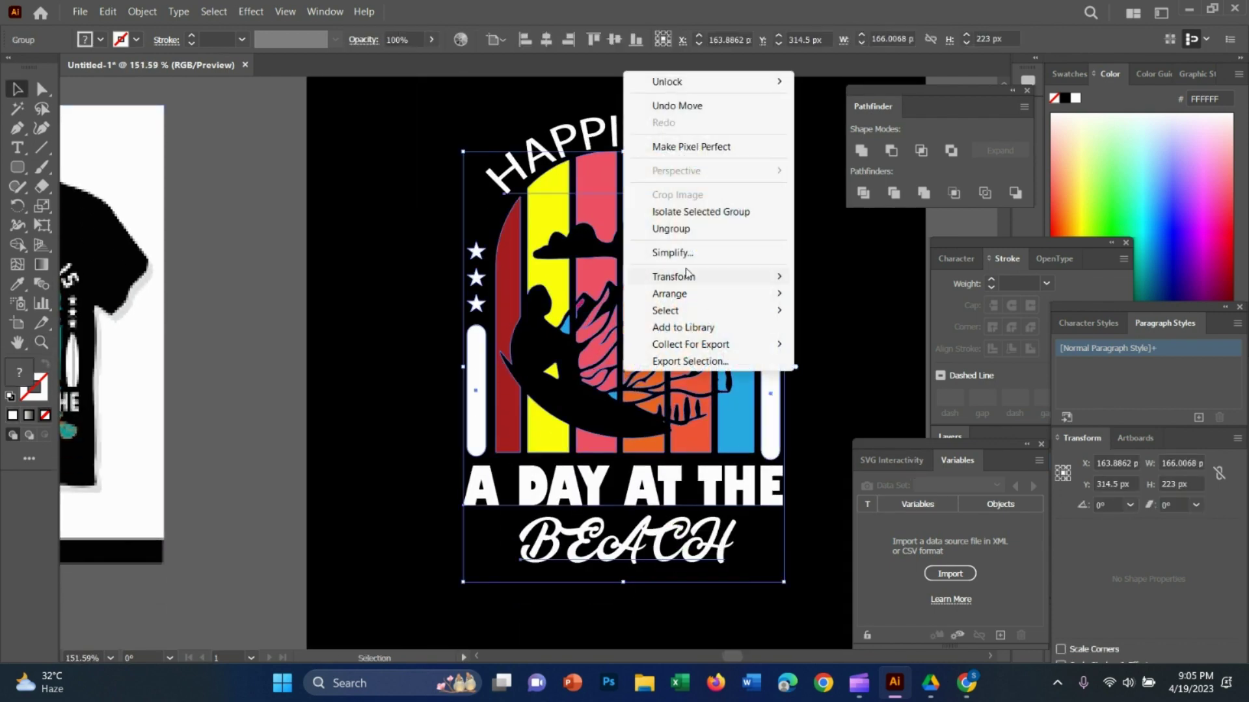
click(671, 229)
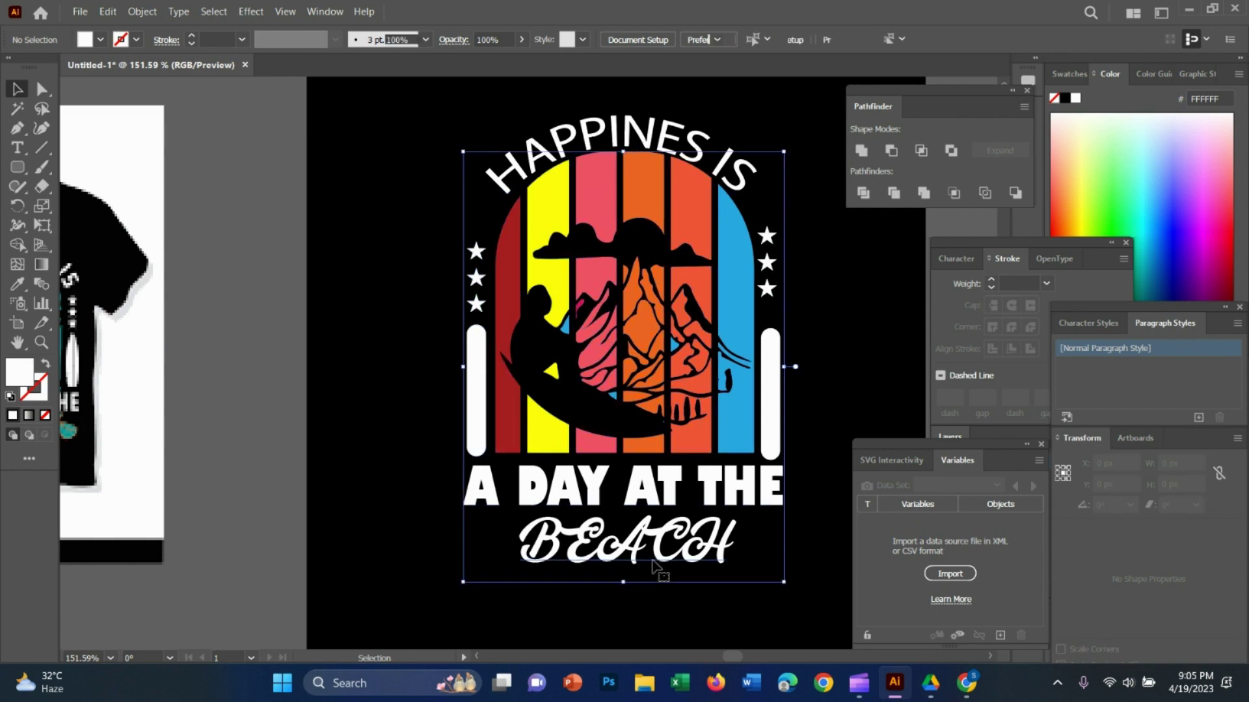
double_click(637, 549)
double_click(232, 316)
click(695, 559)
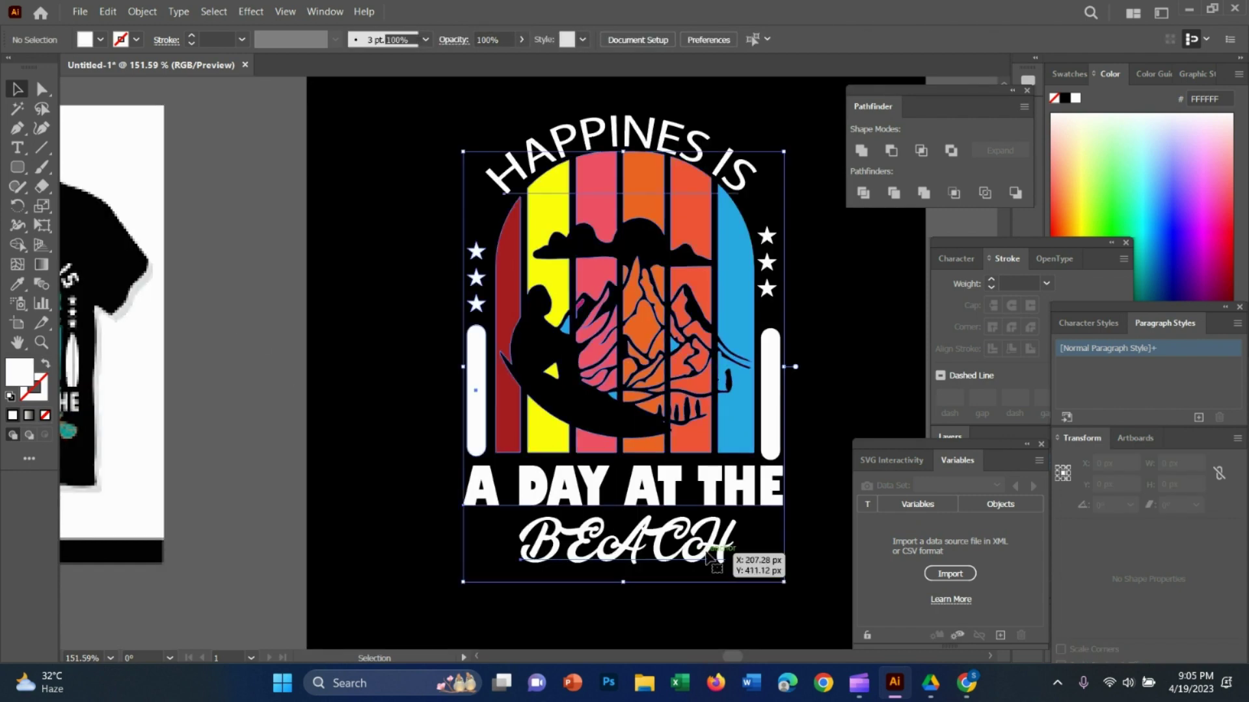
right_click(635, 411)
click(684, 263)
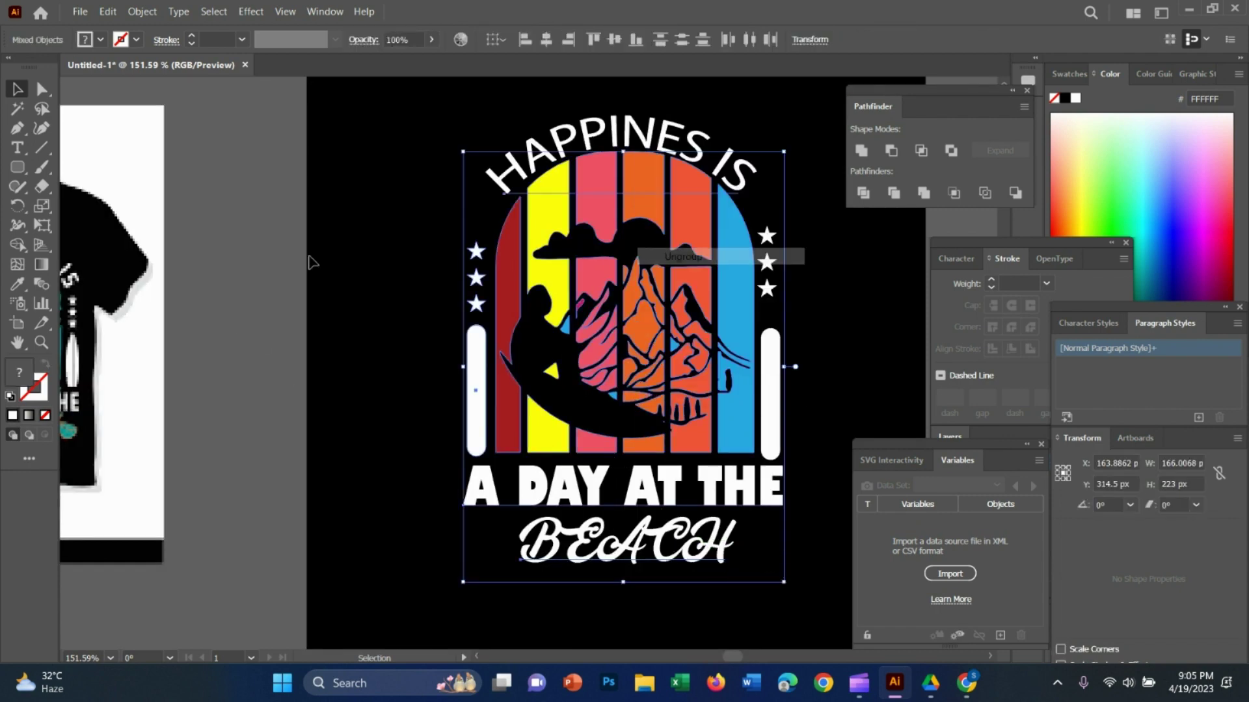
click(314, 261)
Replace 'BEACH' with 'LANDSCAPE', fixing typos, and centre it beneath 'A DAY AT THE'.
double_click(520, 517)
key(ctrl+a)
key(BackSpace)
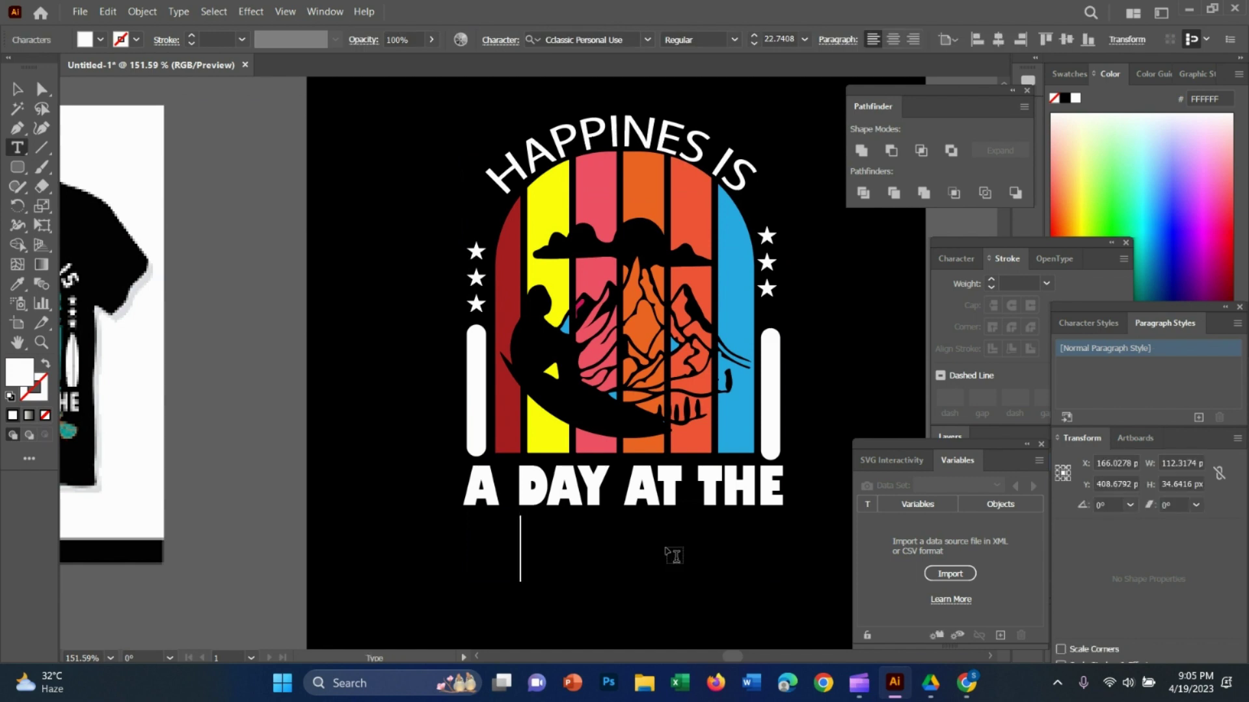
text(OCEAN)
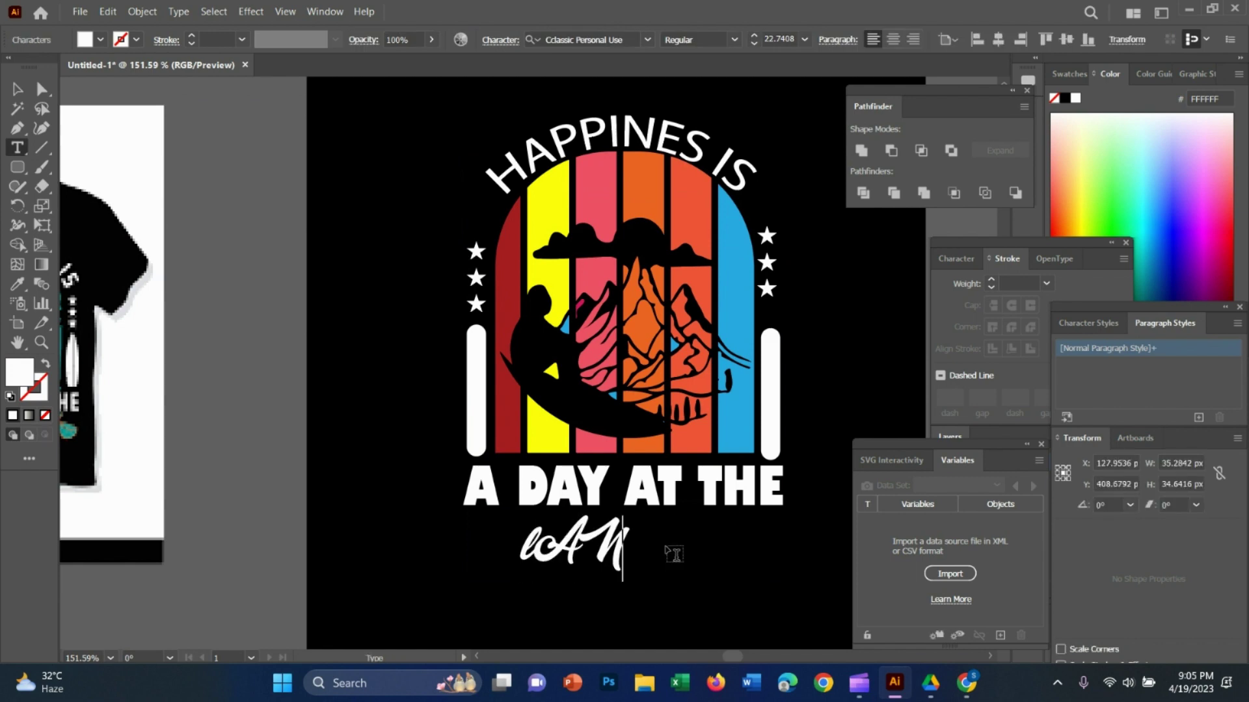
key(BackSpace)
key(BackSpace)
key(BackSpace)
text(LAND)
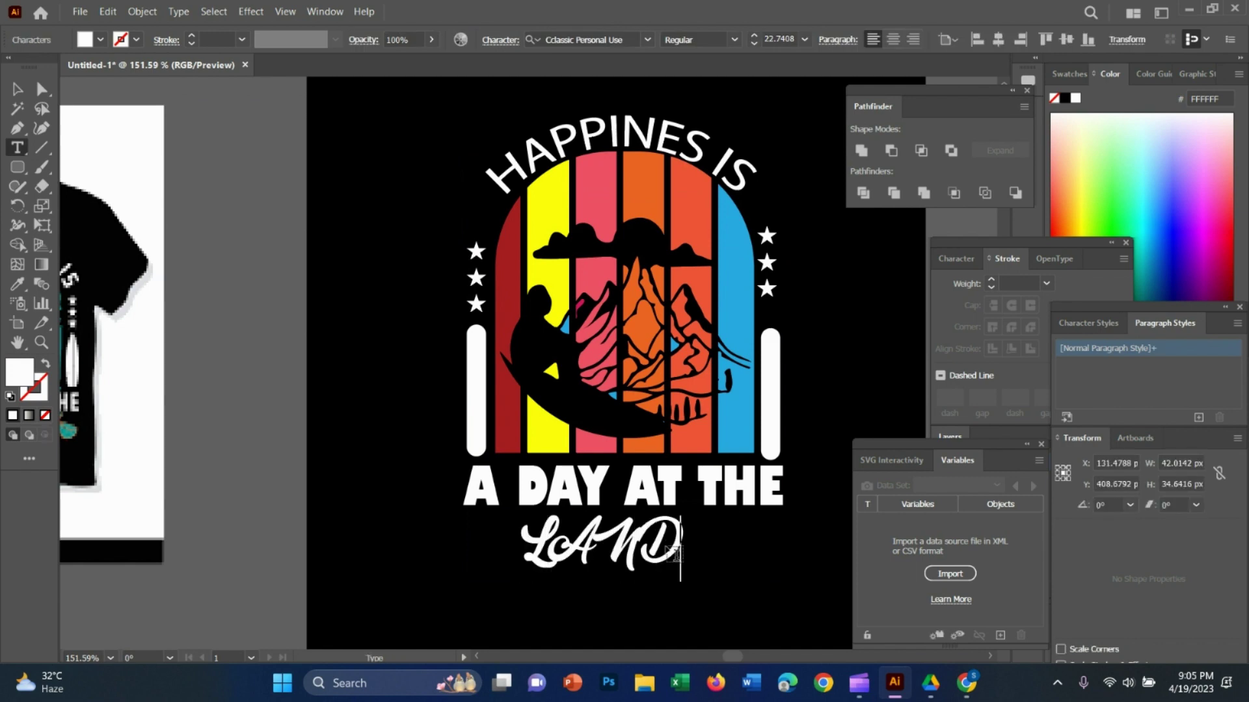
text(SCPA)
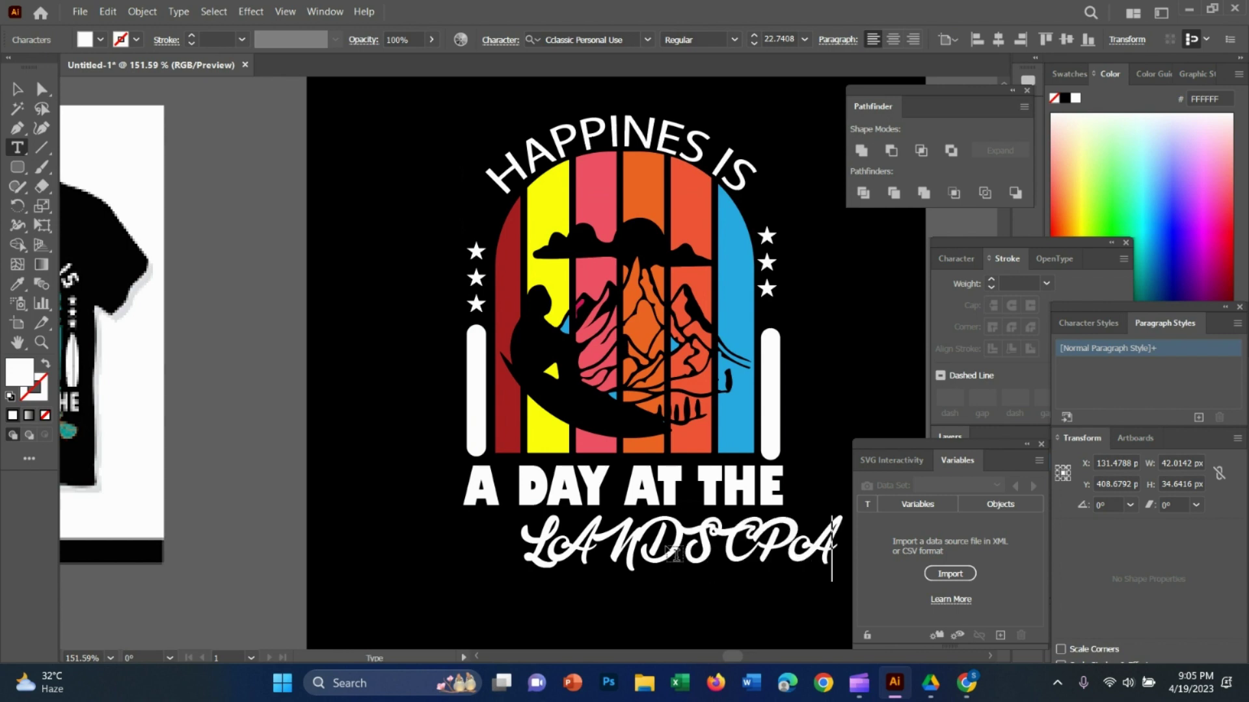
drag(638, 540, 521, 533)
key(BackSpace)
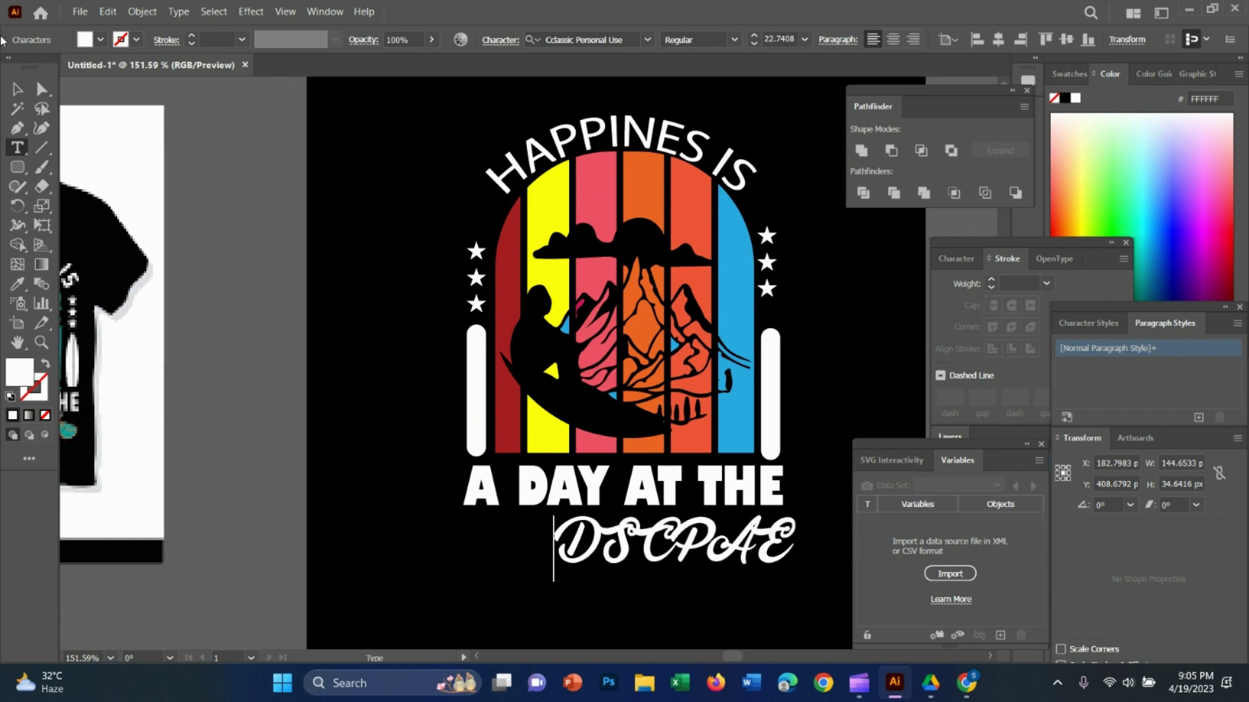
drag(786, 541, 563, 524)
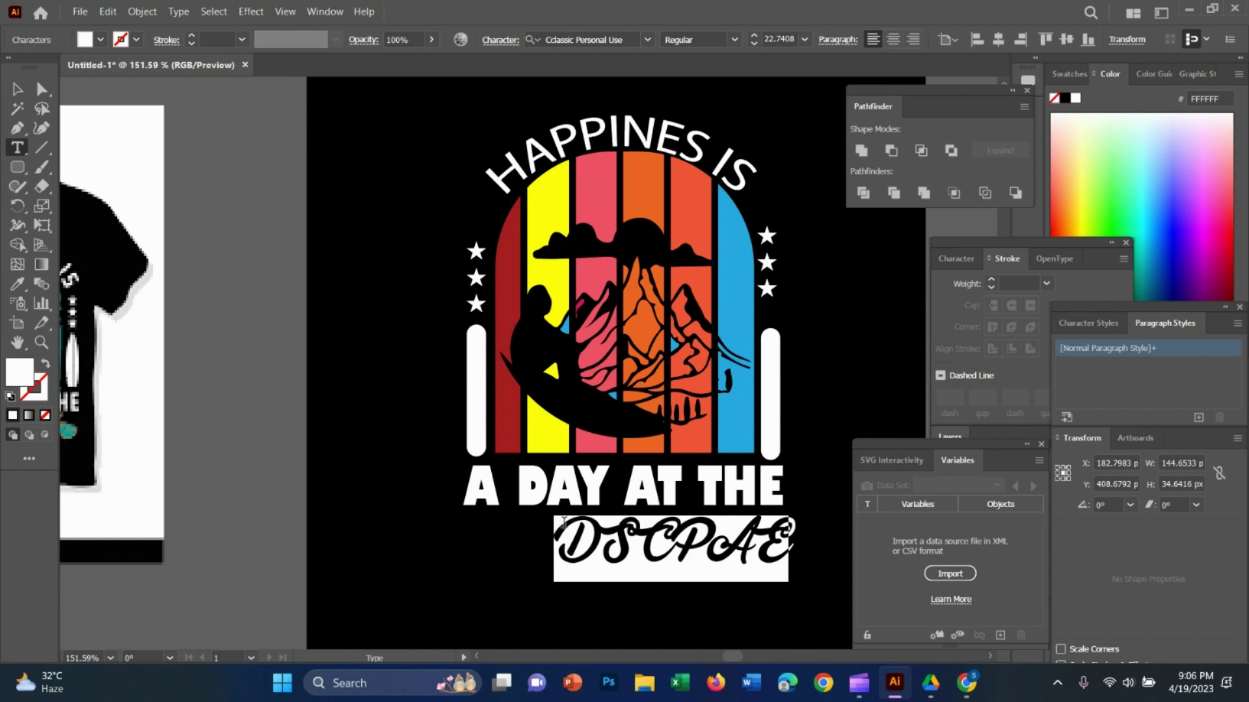
text(LAN)
key(BackSpace)
key(BackSpace)
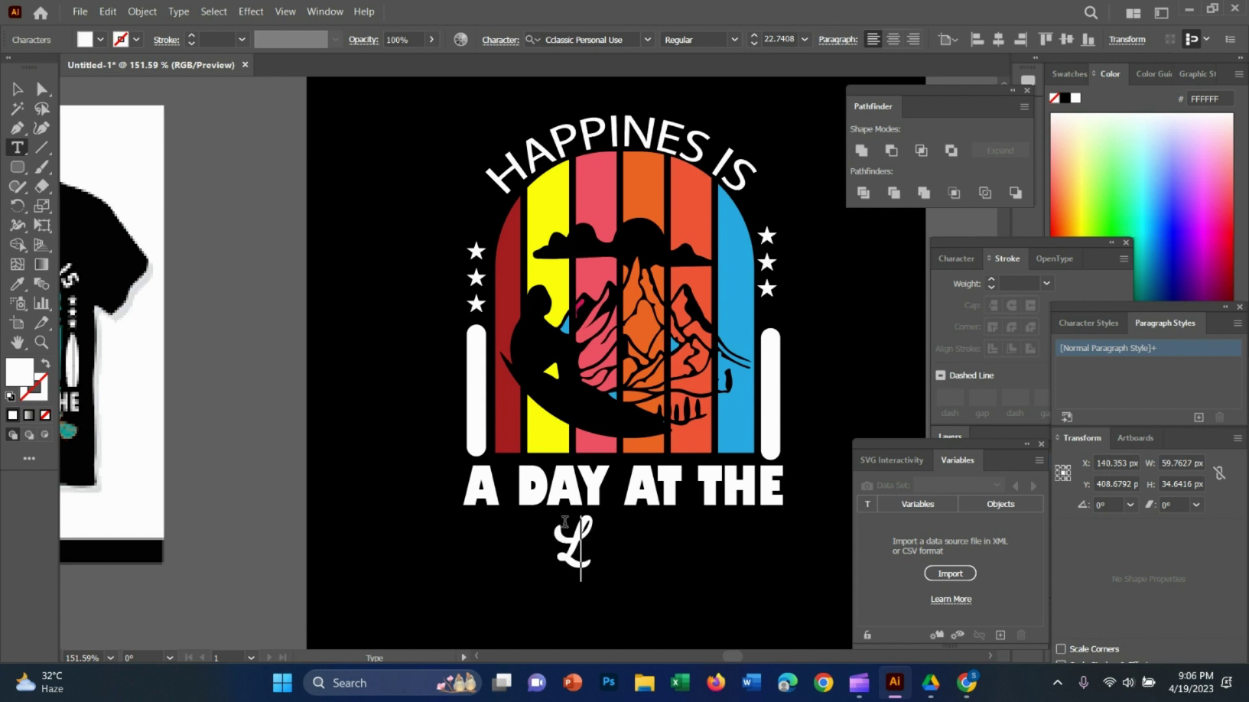
text(ANDSCAP)
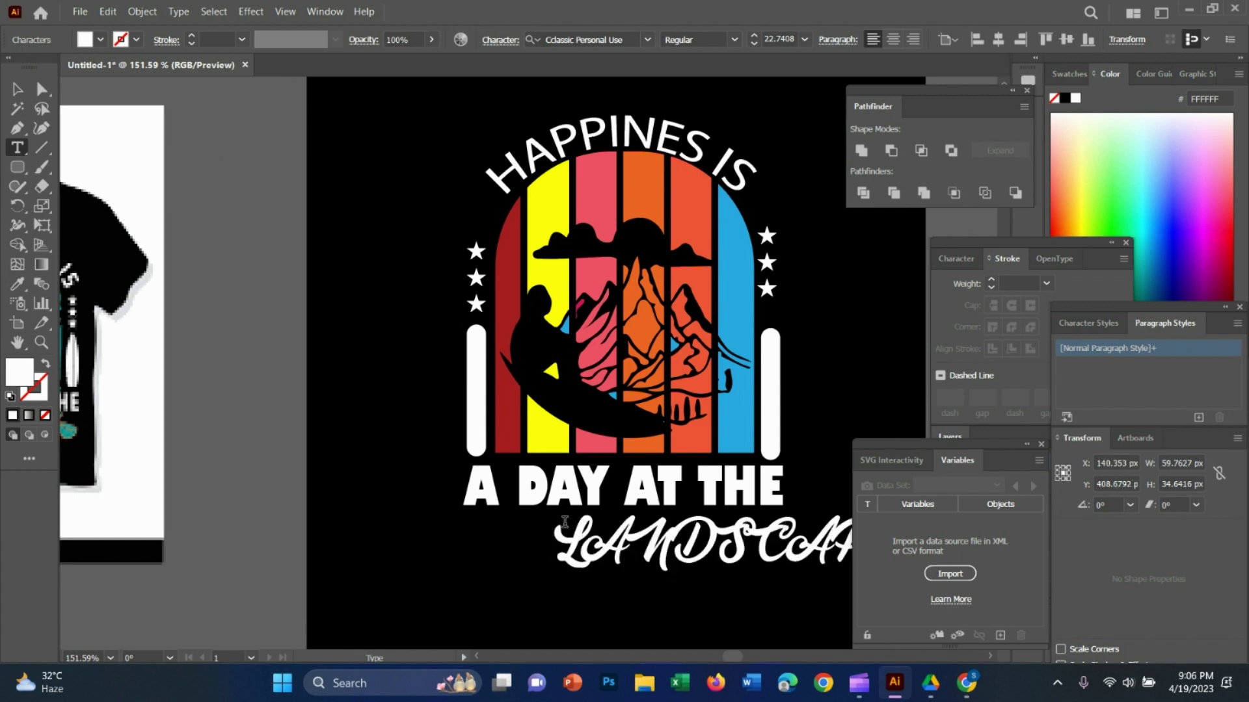
key(Escape)
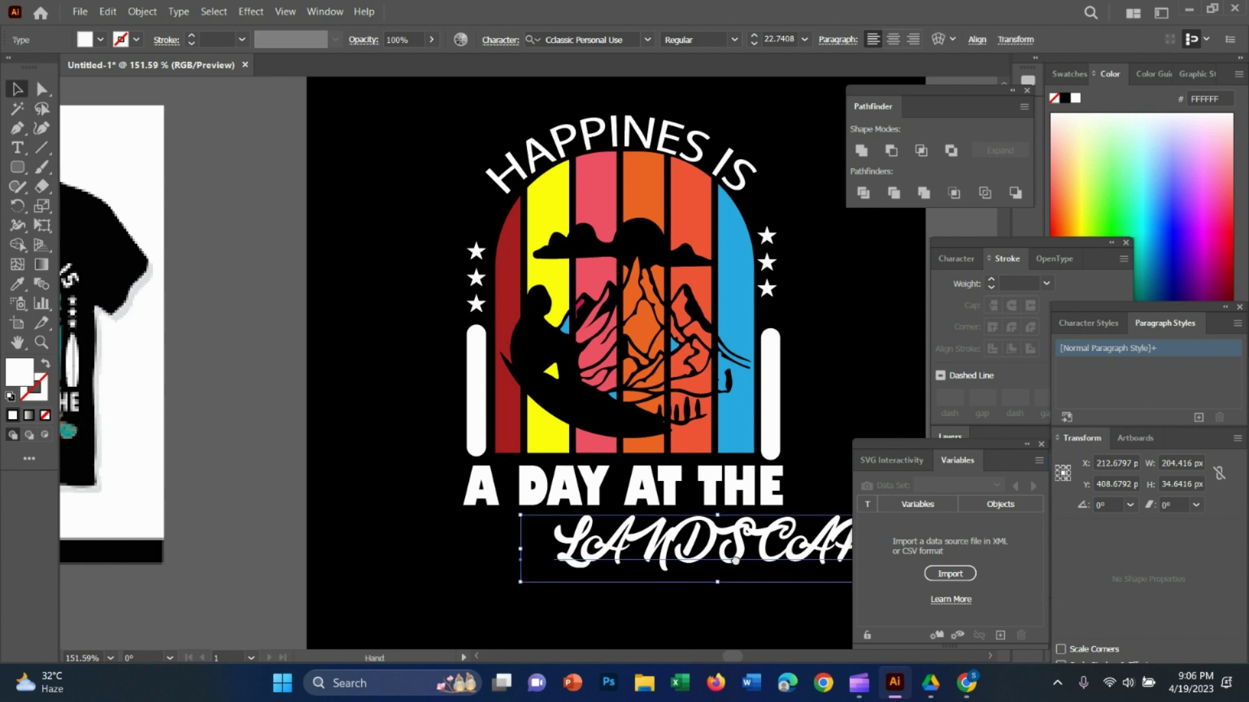
drag(735, 559, 667, 557)
mouse_move(813, 572)
mouse_down()
mouse_move(734, 584)
mouse_move(735, 564)
mouse_up()
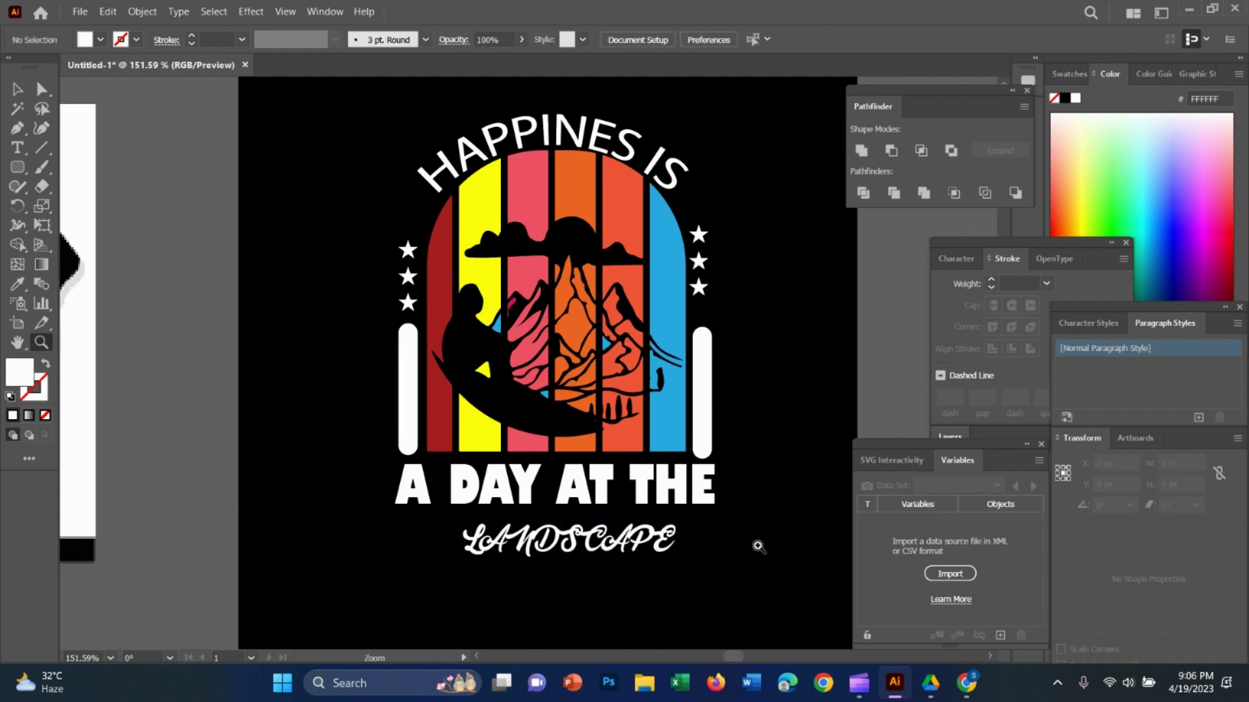
Try the Ravie font on the LANDSCAPE text.
scroll(757, 539, down, 1)
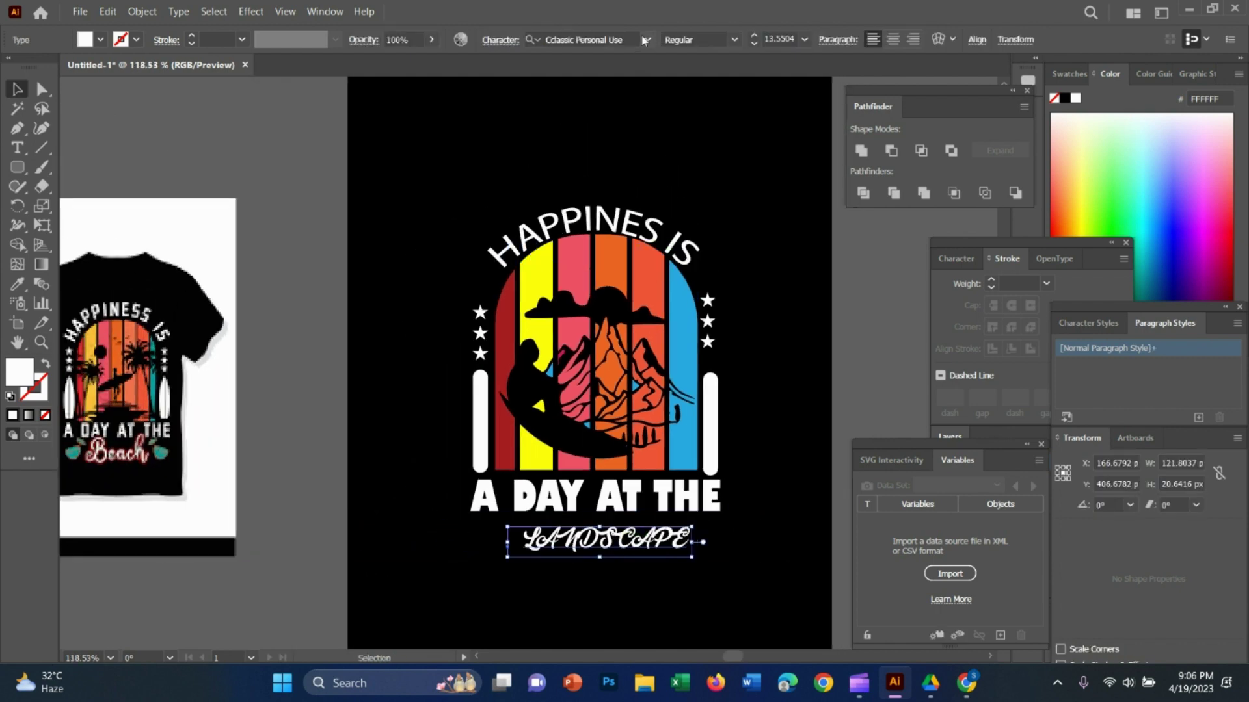
click(646, 40)
scroll(846, 325, down, 2)
scroll(826, 417, down, 5)
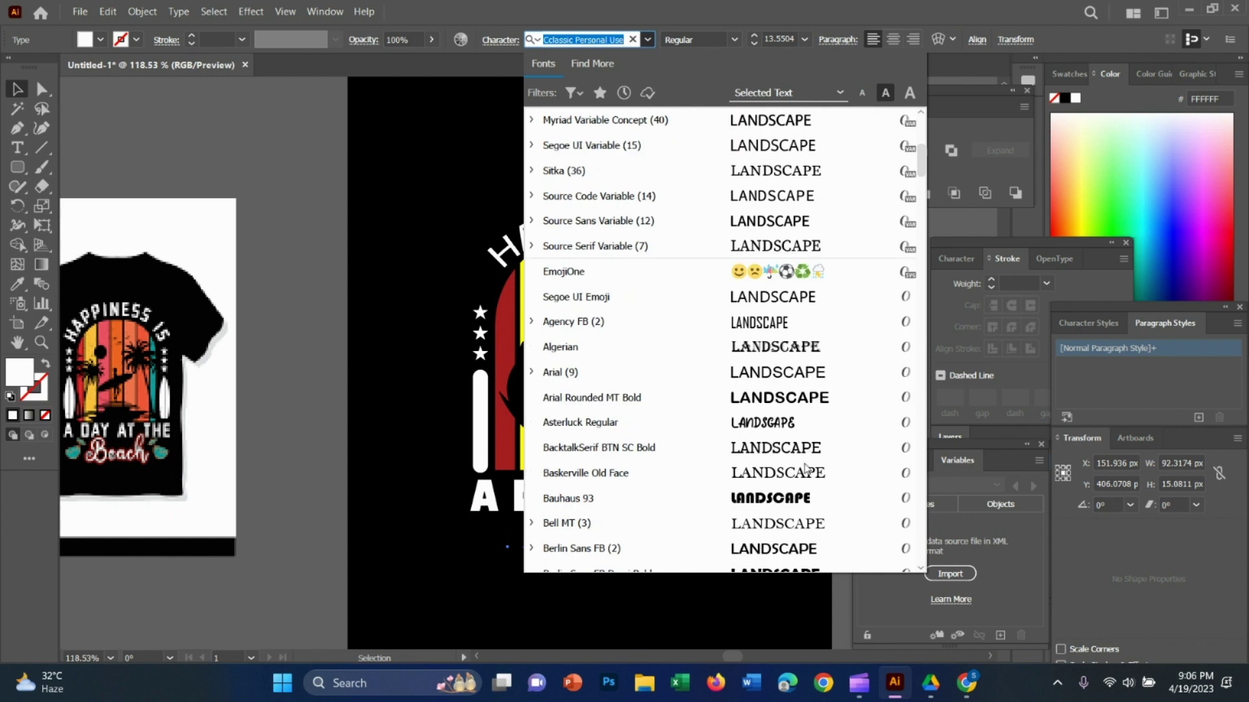
scroll(804, 509, down, 5)
scroll(809, 510, down, 5)
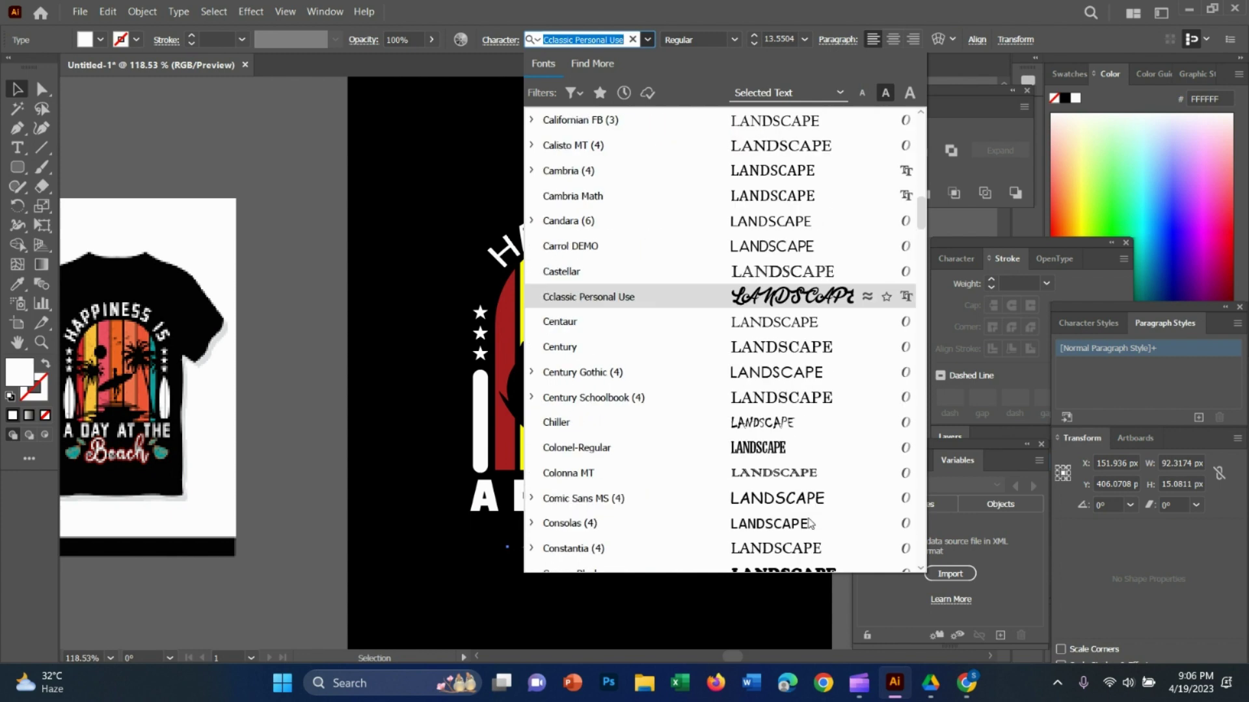
scroll(819, 513, down, 5)
scroll(836, 528, down, 5)
scroll(839, 397, down, 6)
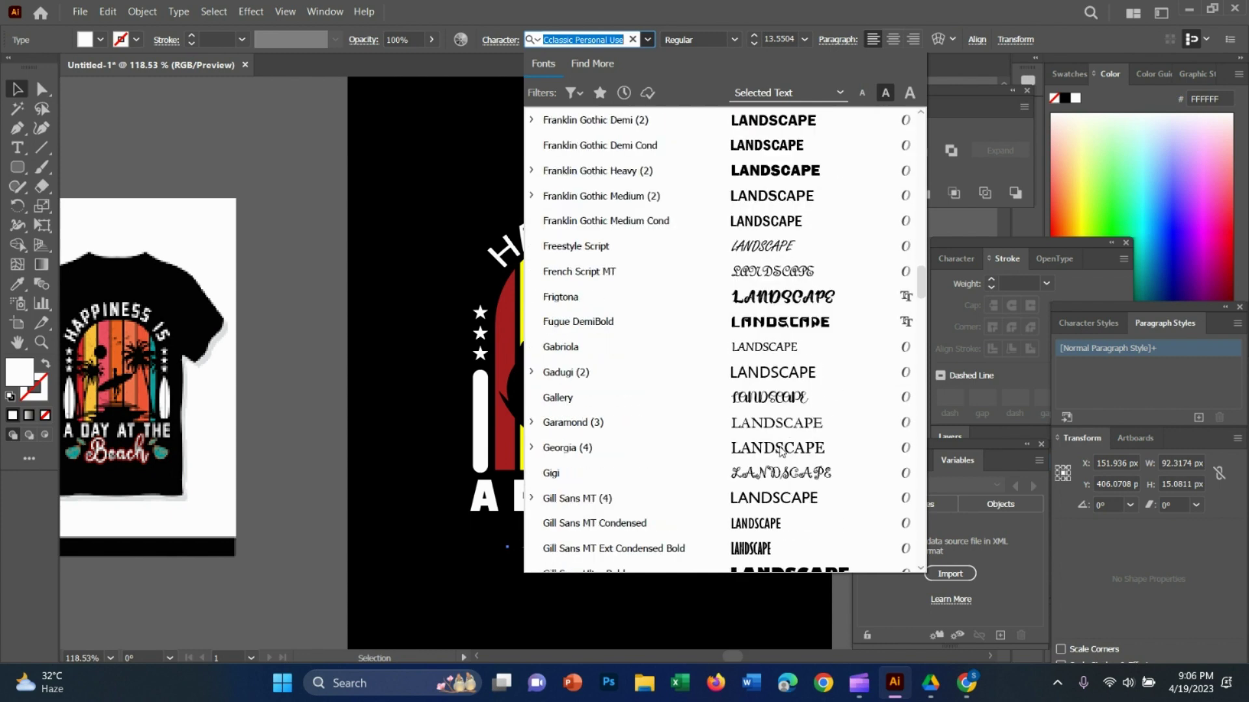
scroll(810, 317, down, 6)
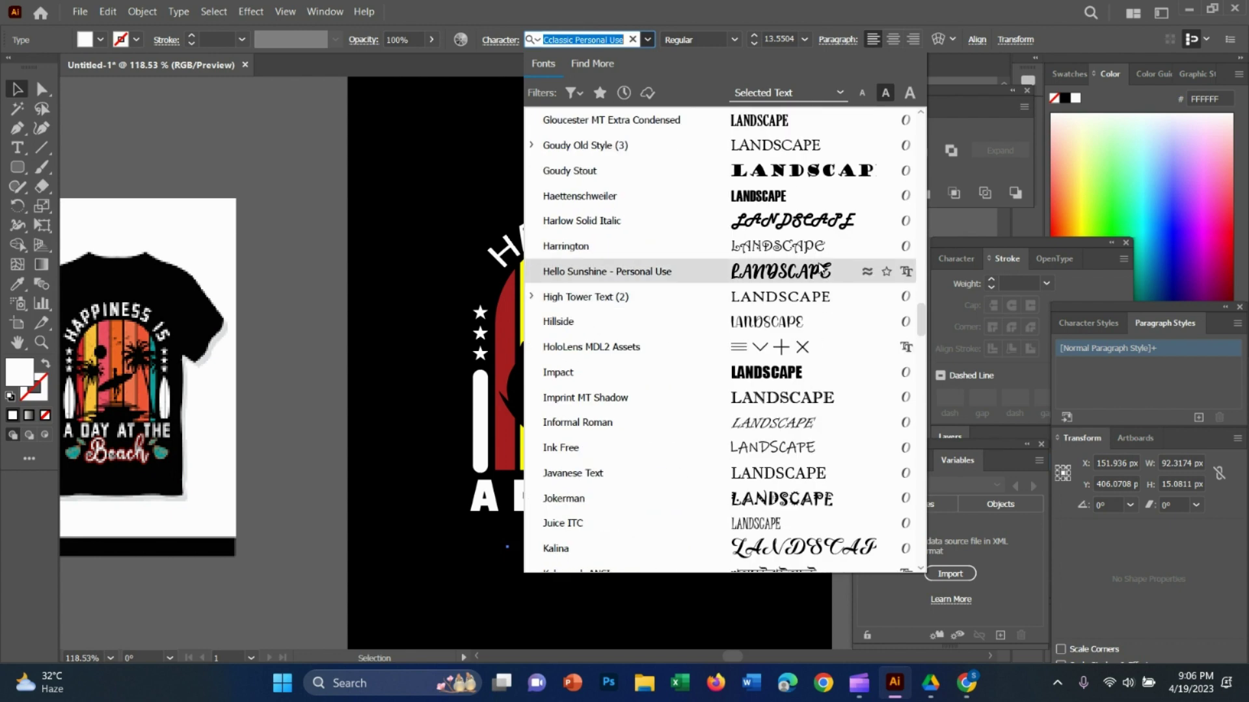
scroll(818, 315, down, 6)
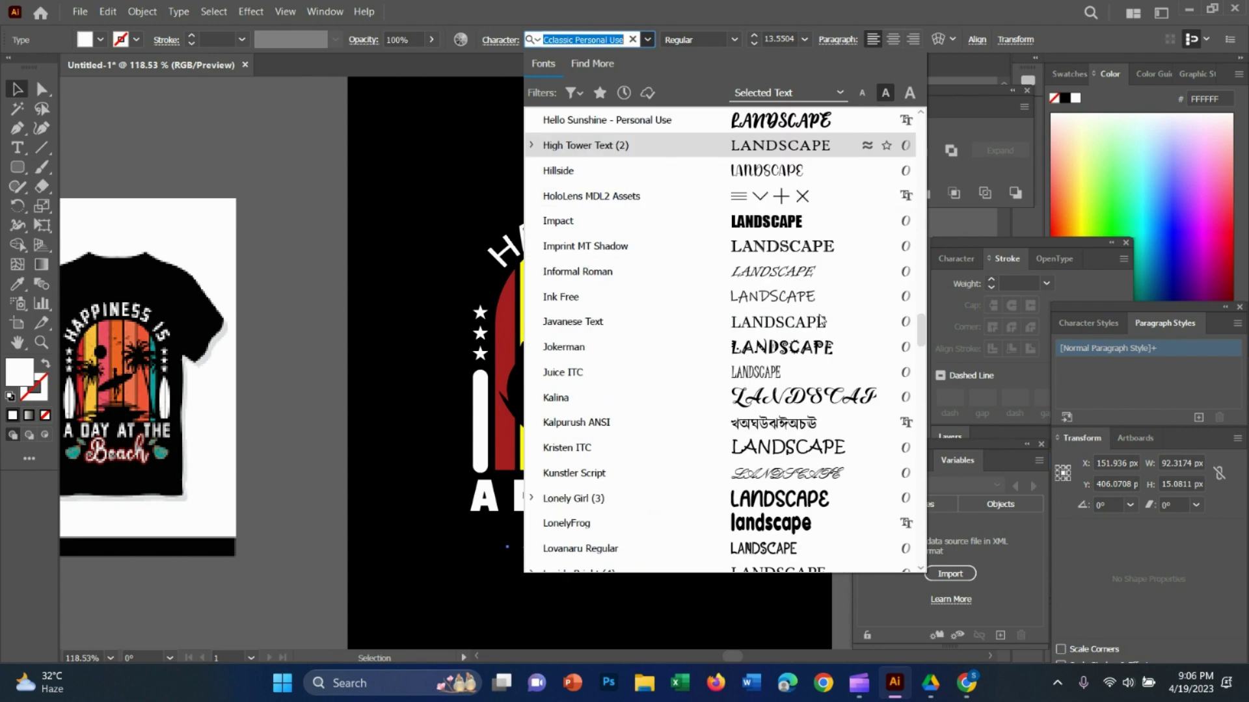
scroll(826, 400, down, 10)
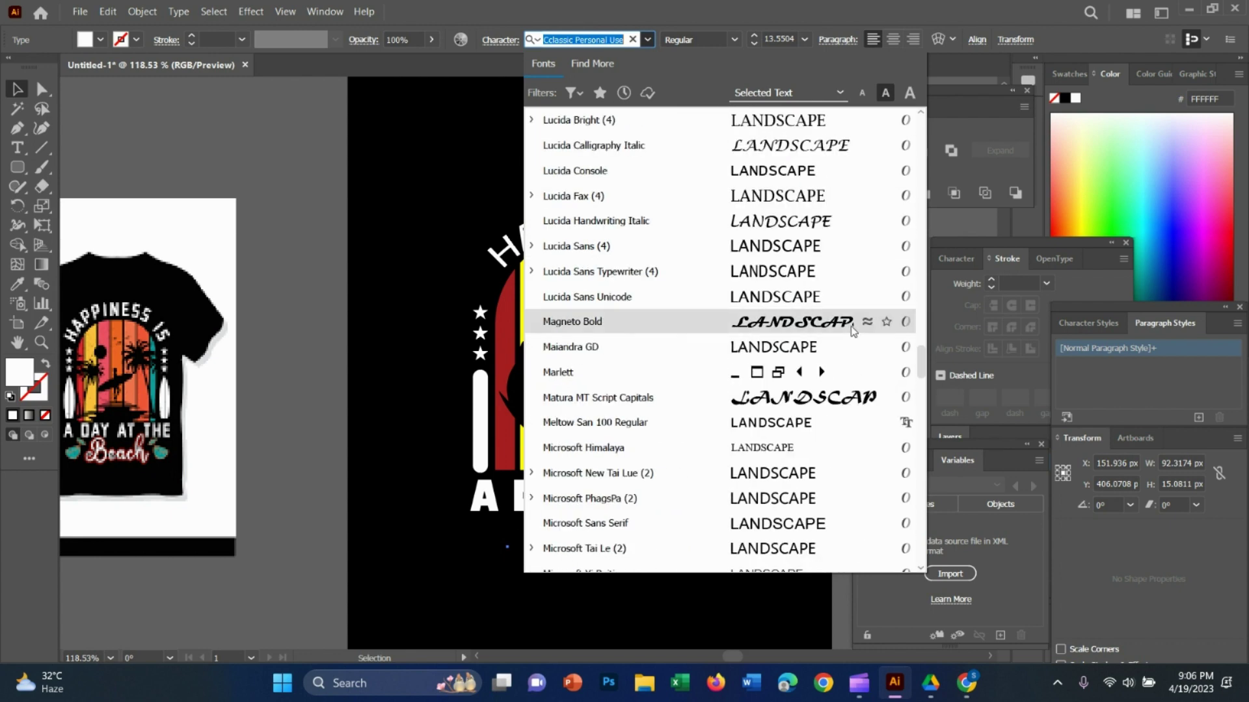
scroll(848, 328, down, 6)
scroll(846, 418, down, 5)
scroll(846, 417, down, 8)
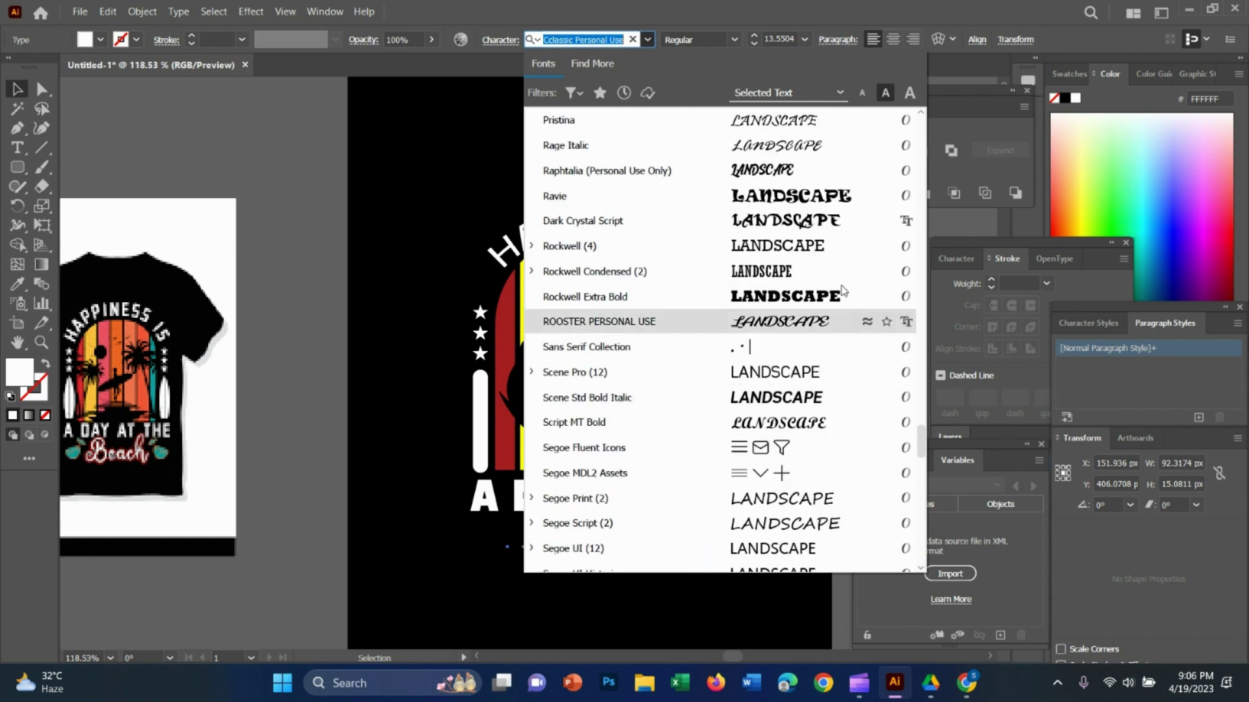
click(841, 202)
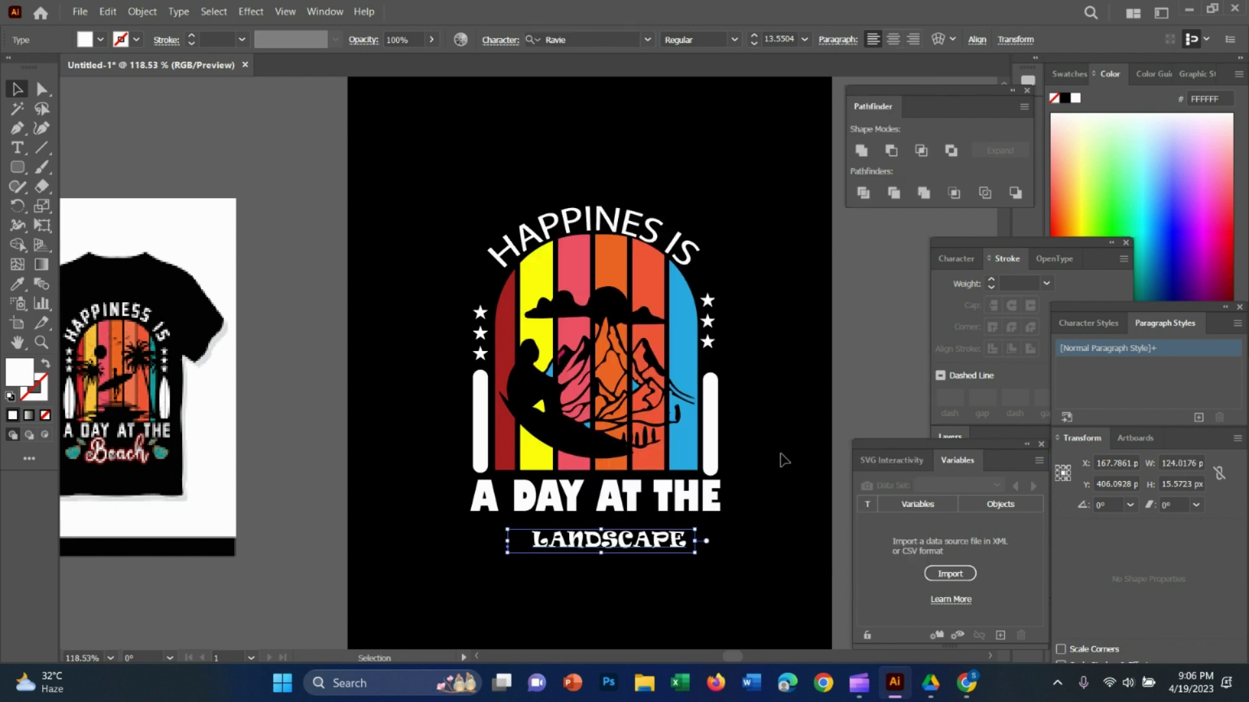
Try the Frigtona font on LANDSCAPE instead.
click(648, 40)
scroll(846, 390, down, 5)
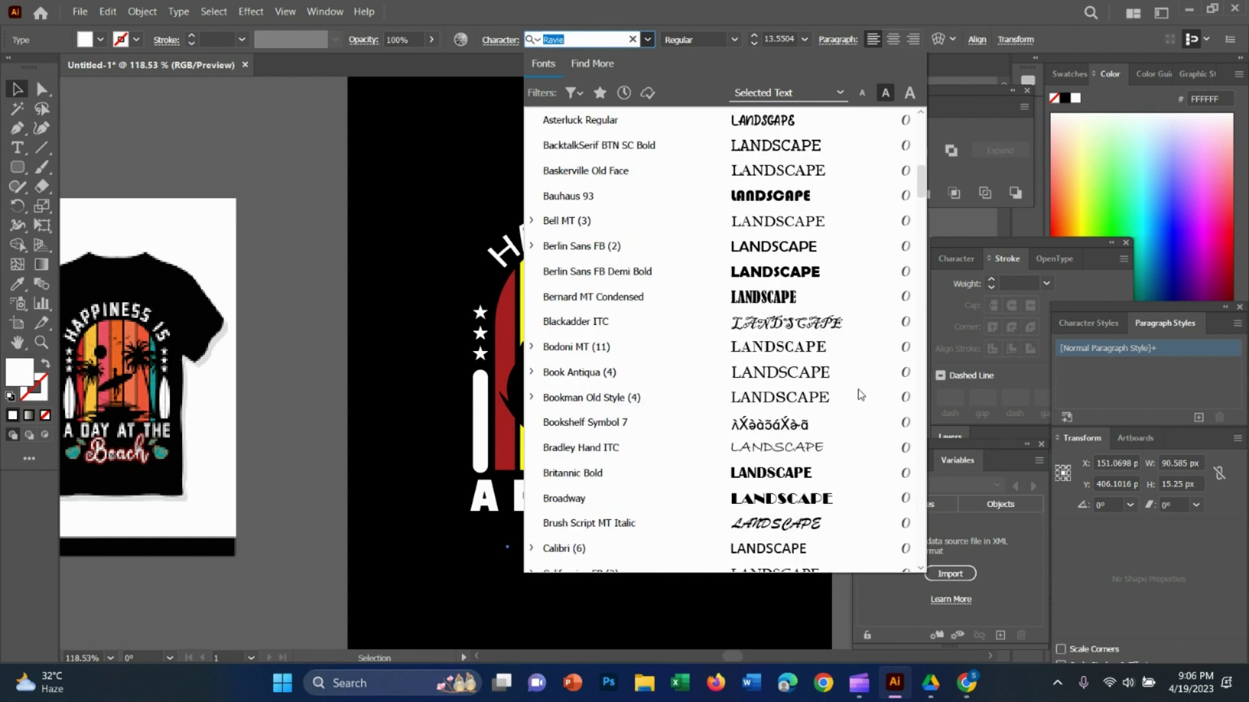
scroll(844, 365, down, 5)
scroll(826, 396, down, 2)
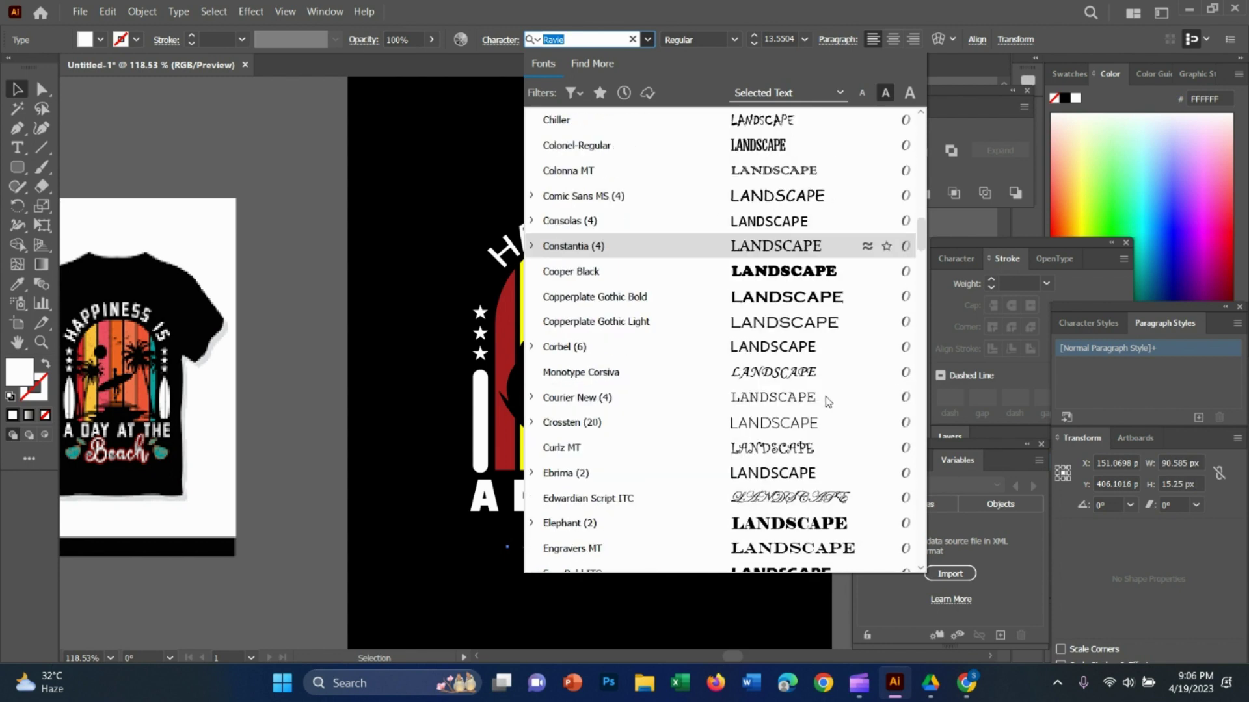
scroll(829, 396, down, 5)
scroll(836, 396, down, 4)
click(818, 299)
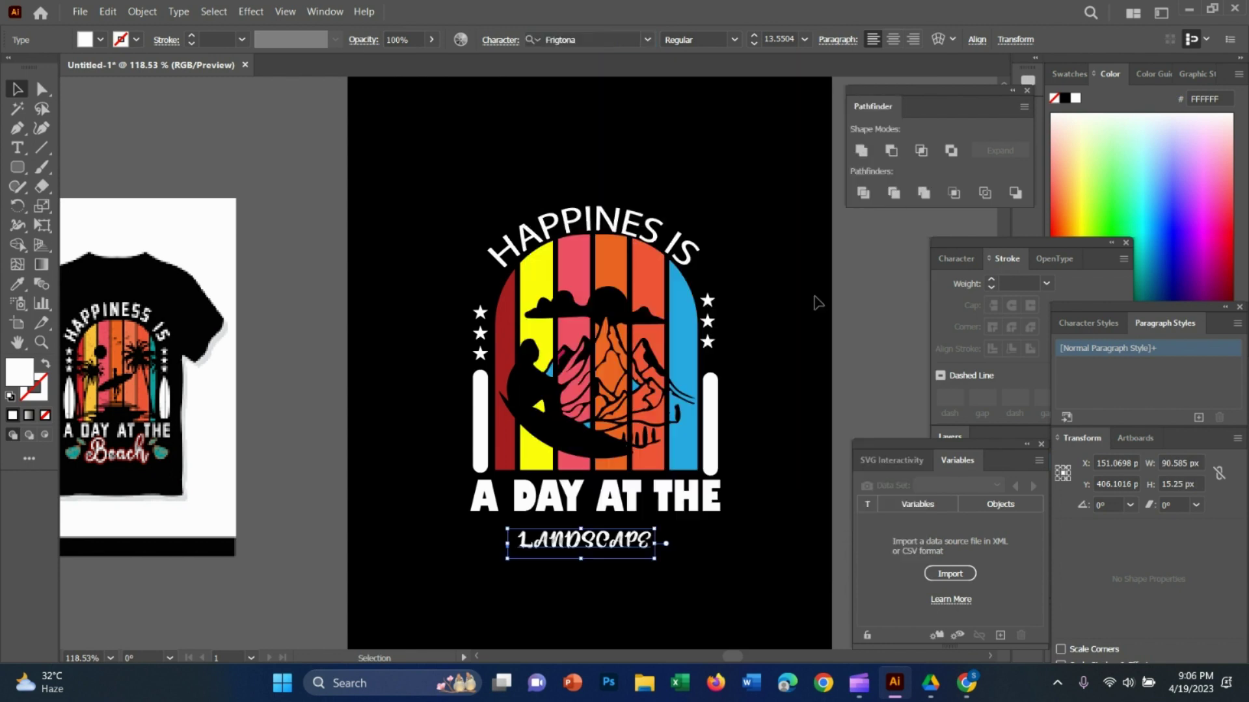
Settle on the Lonely Girl font for LANDSCAPE.
click(653, 39)
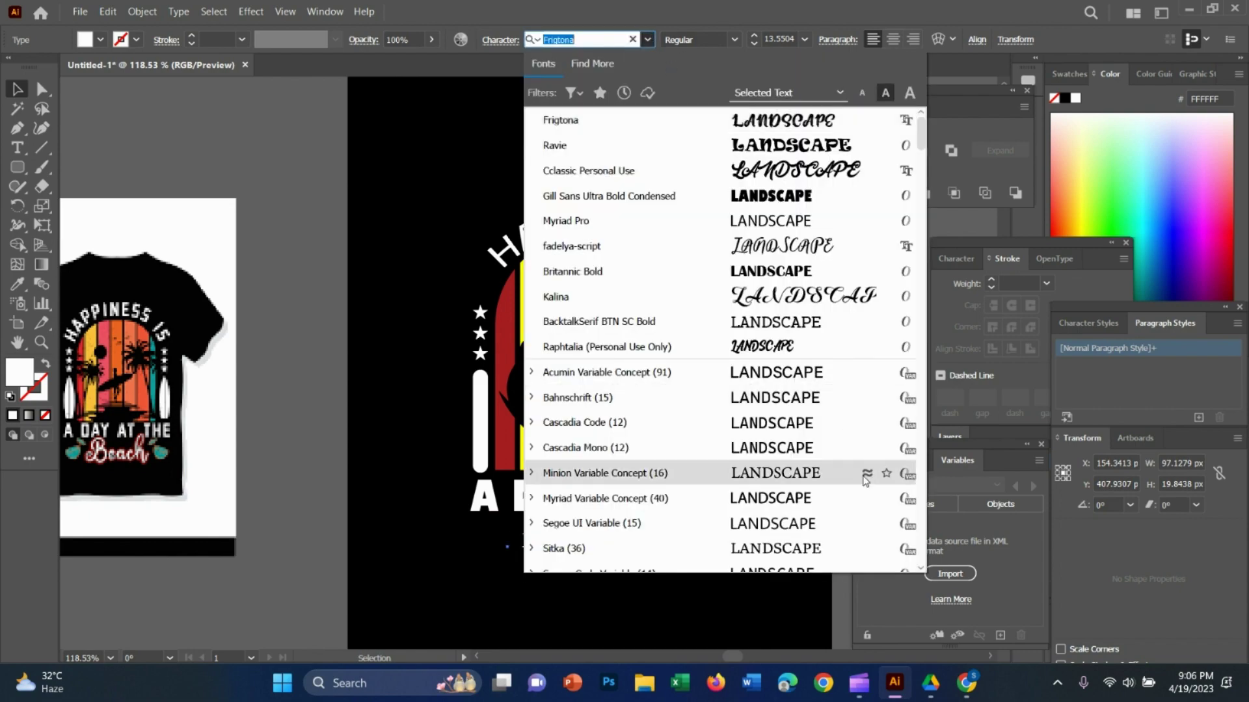
scroll(864, 471, down, 5)
scroll(872, 467, down, 2)
scroll(869, 467, down, 2)
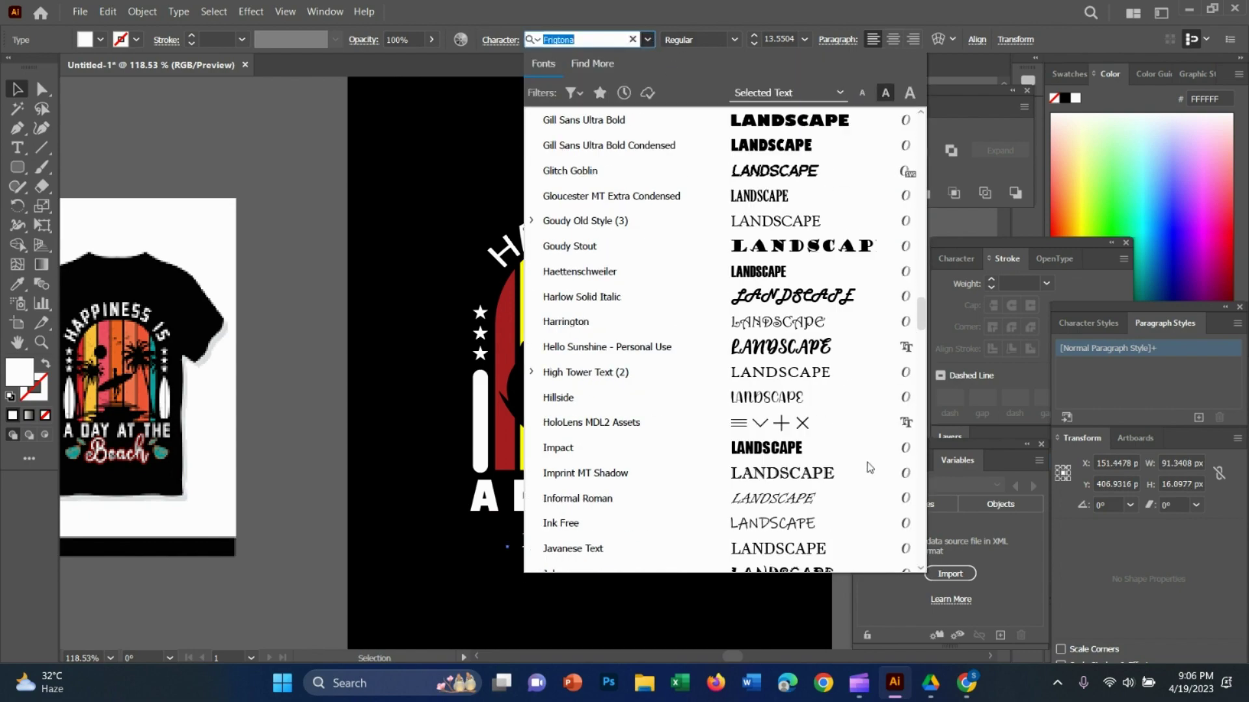
scroll(837, 441, down, 6)
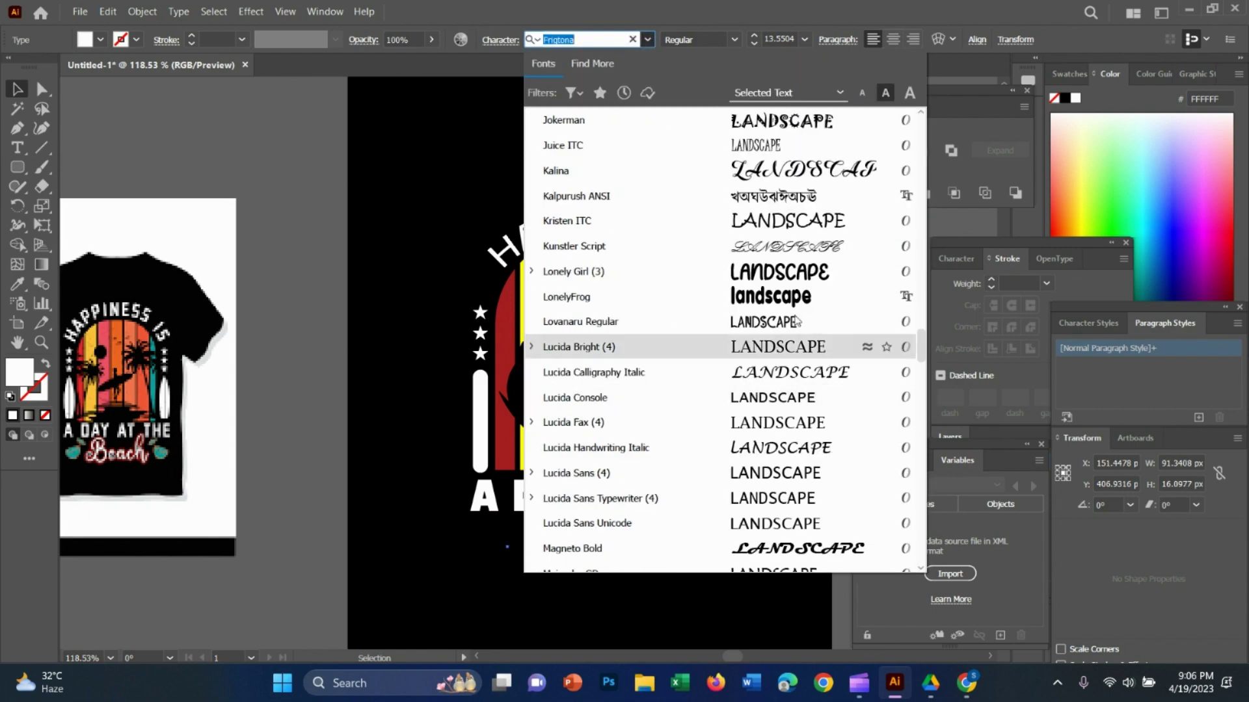
click(800, 278)
Zoom in to inspect the LANDSCAPE lettering, then fit the whole design back in view.
click(707, 546)
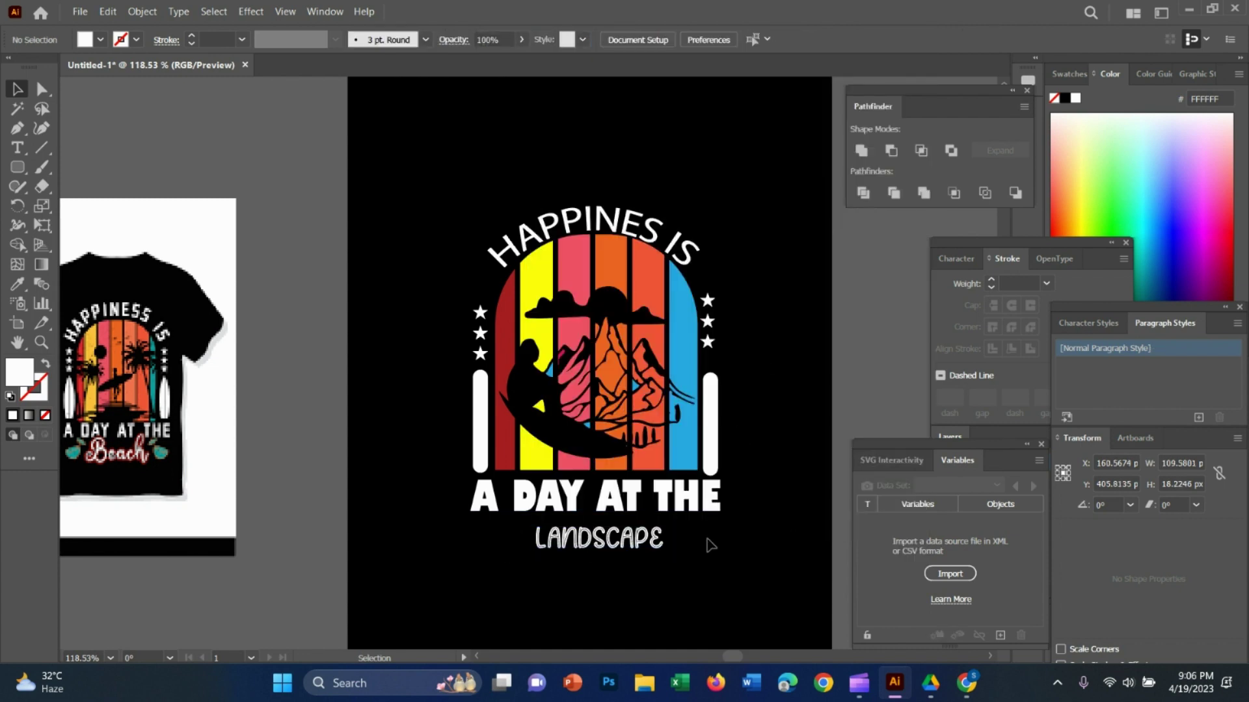
key(z)
drag(605, 544, 756, 592)
click(702, 547)
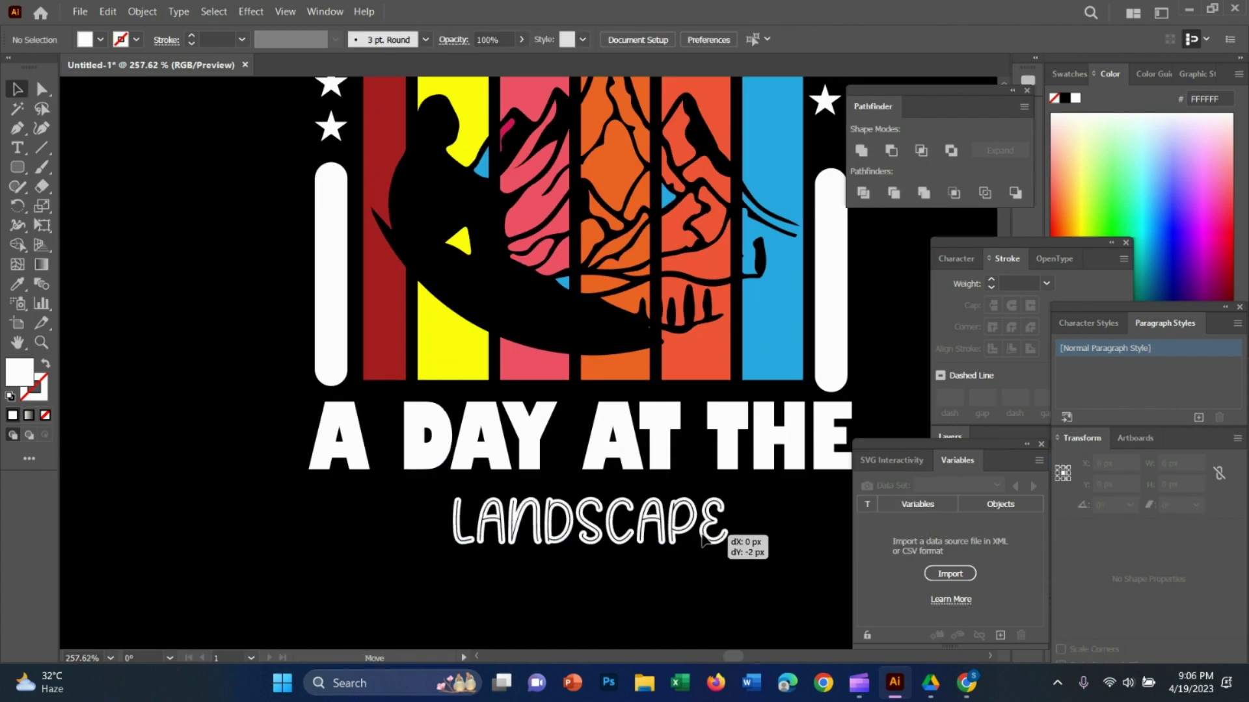
key(ctrl+0)
Select every piece of the design, group it with Ctrl+G, and deselect.
scroll(563, 253, down, 2)
drag(563, 252, 790, 580)
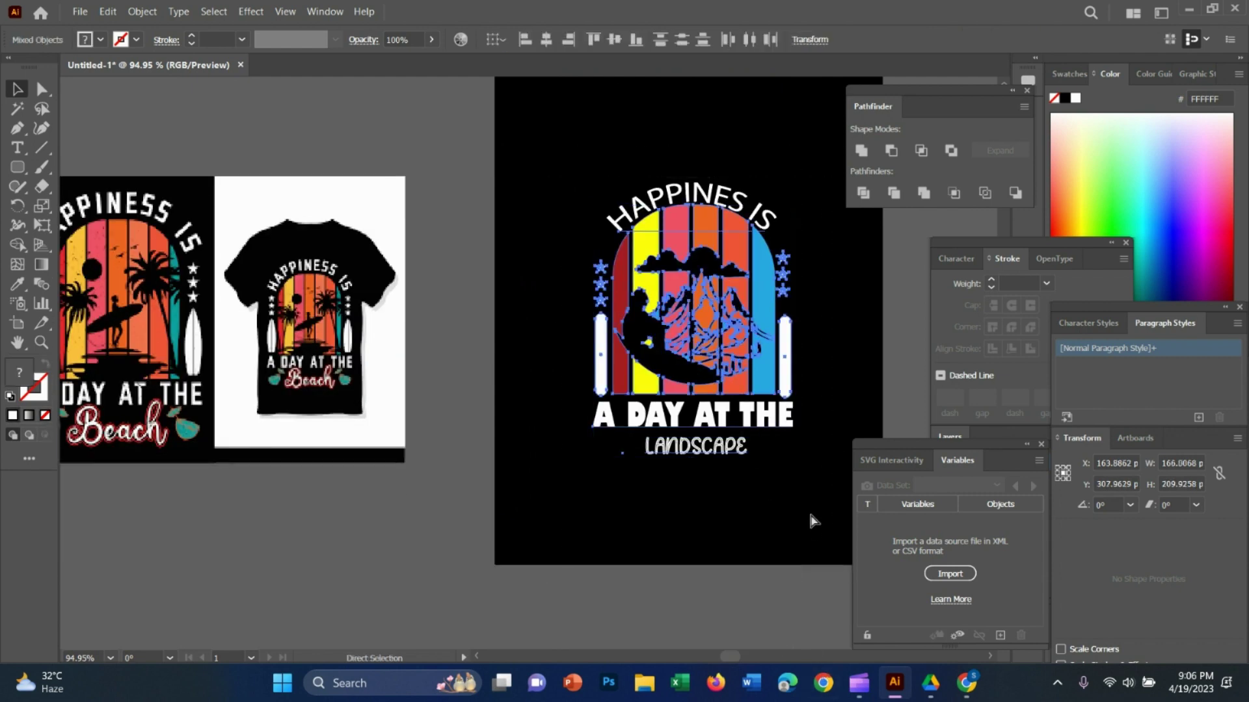
key(ctrl+g)
scroll(805, 492, down, 3)
scroll(715, 455, down, 2)
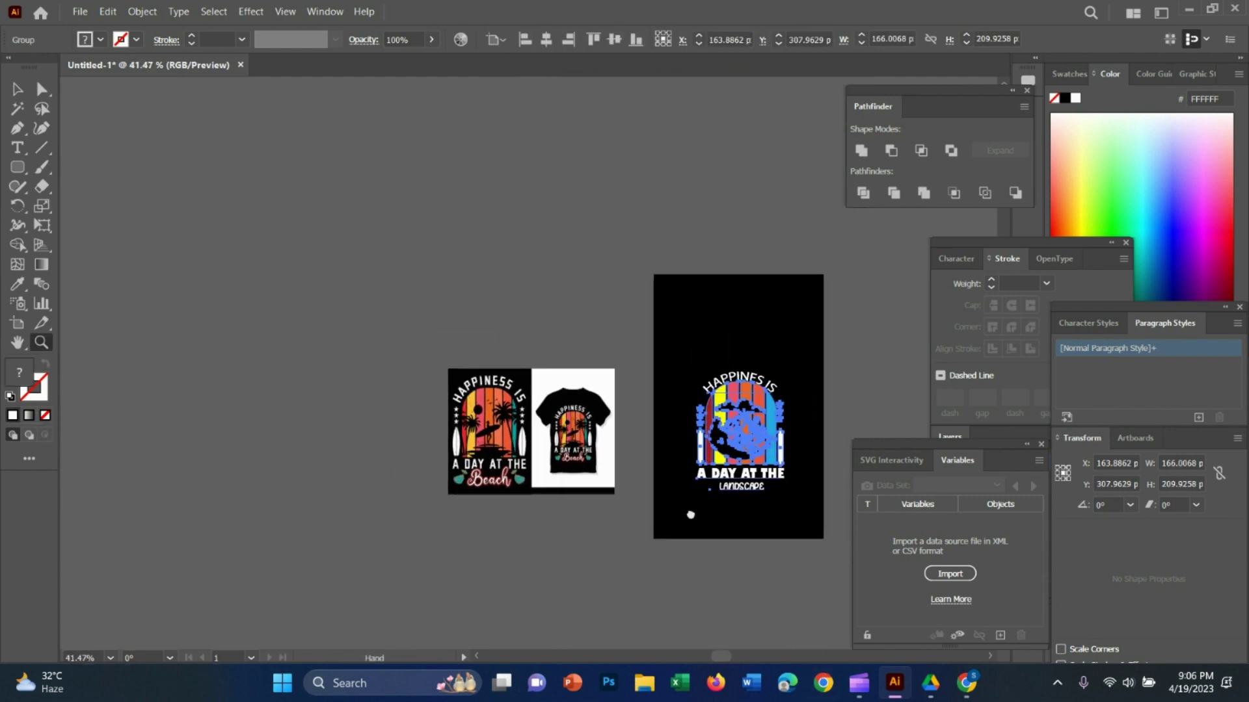
scroll(655, 407, up, 1)
scroll(656, 407, up, 2)
click(683, 253)
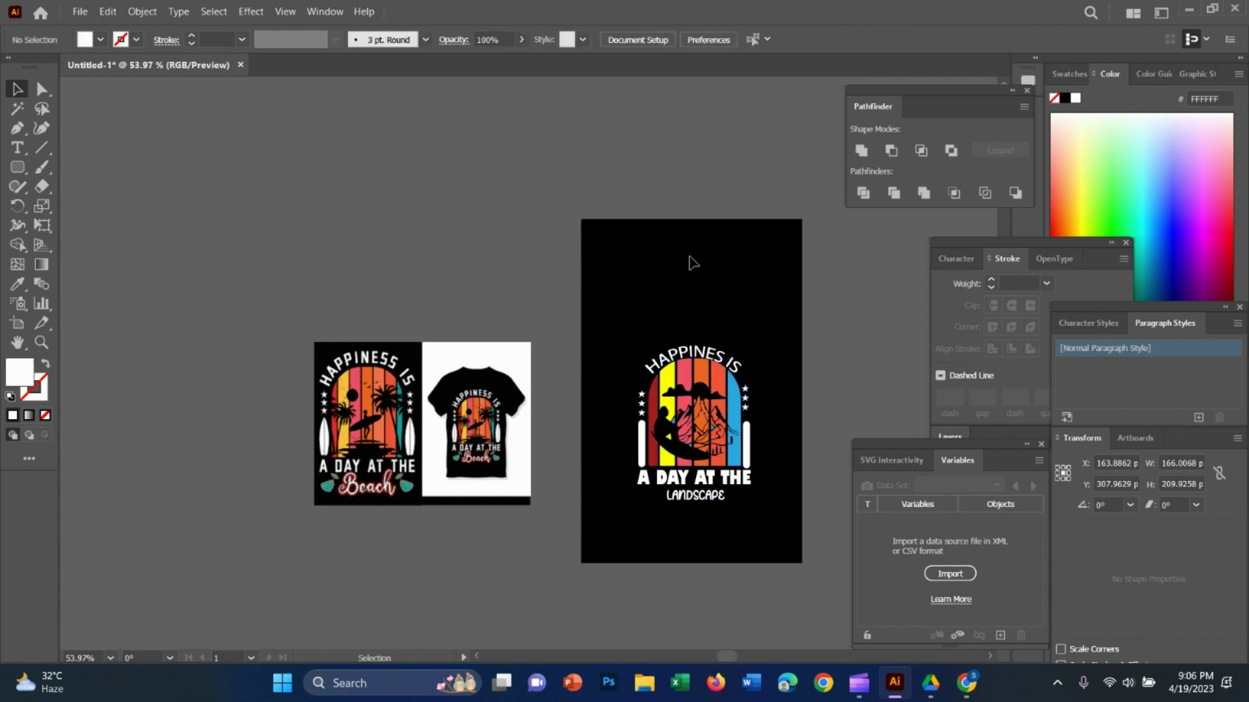